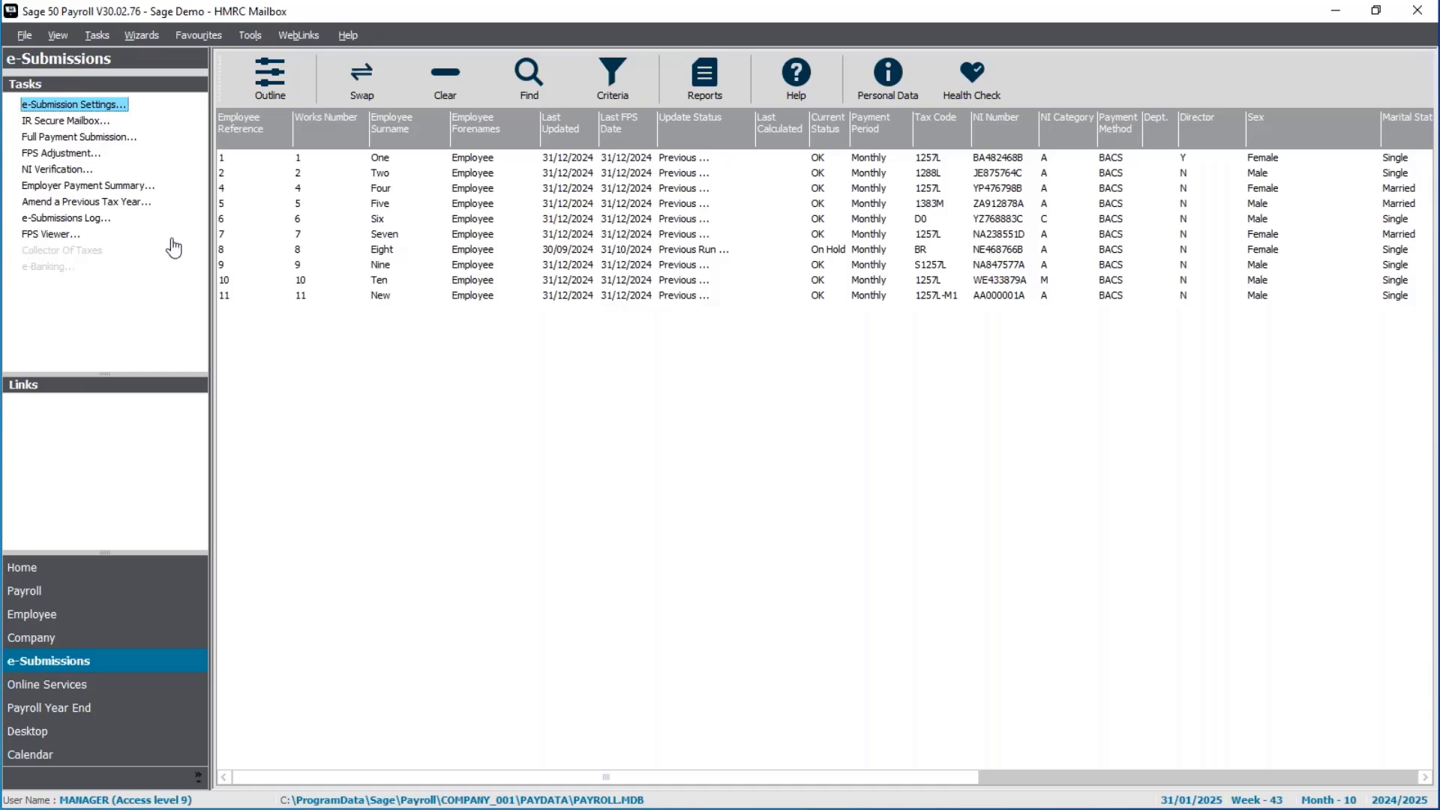
Step: Display the Process Map in the Payroll module and show it below the employee list
click(62, 597)
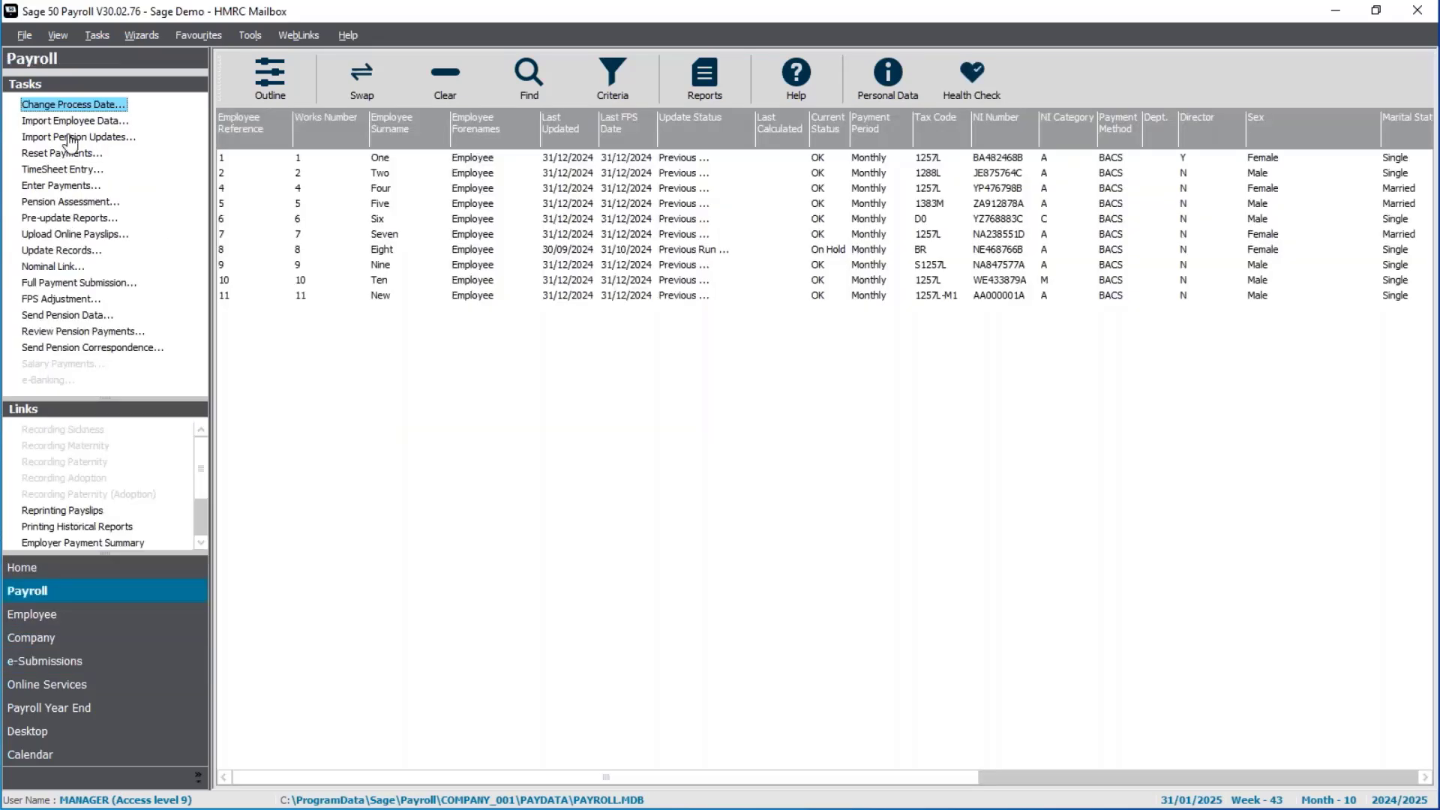
click(59, 36)
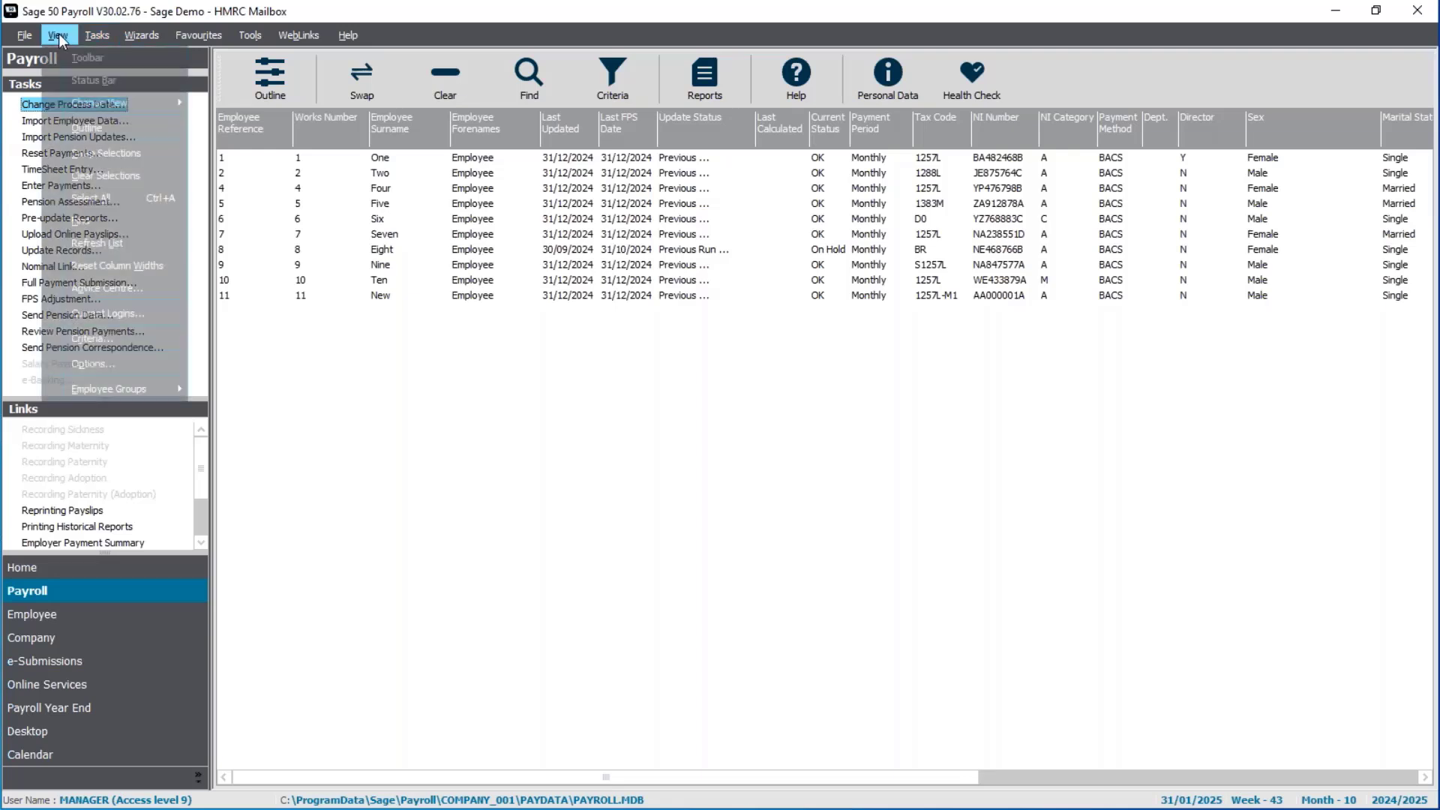
mouse_move(112, 104)
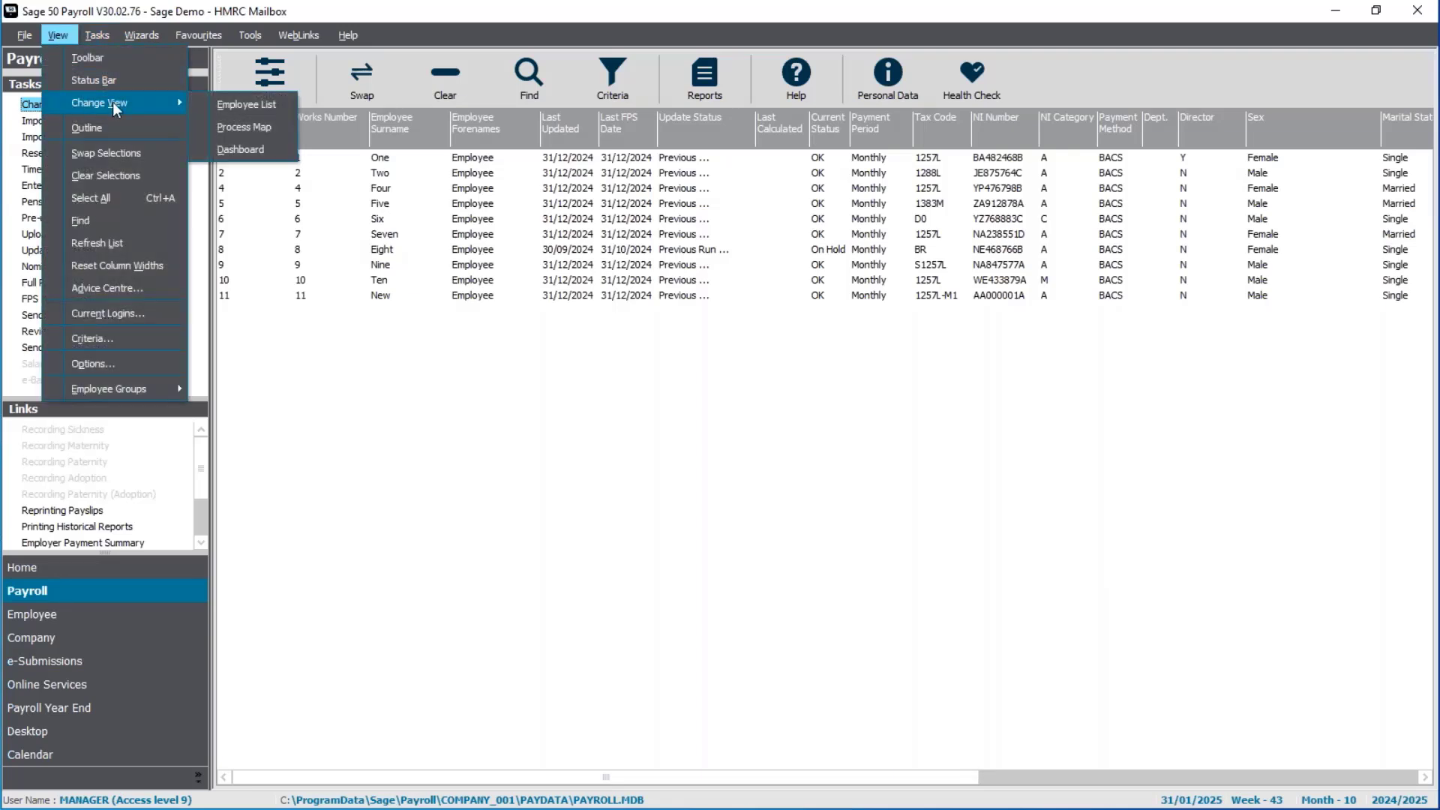
click(237, 128)
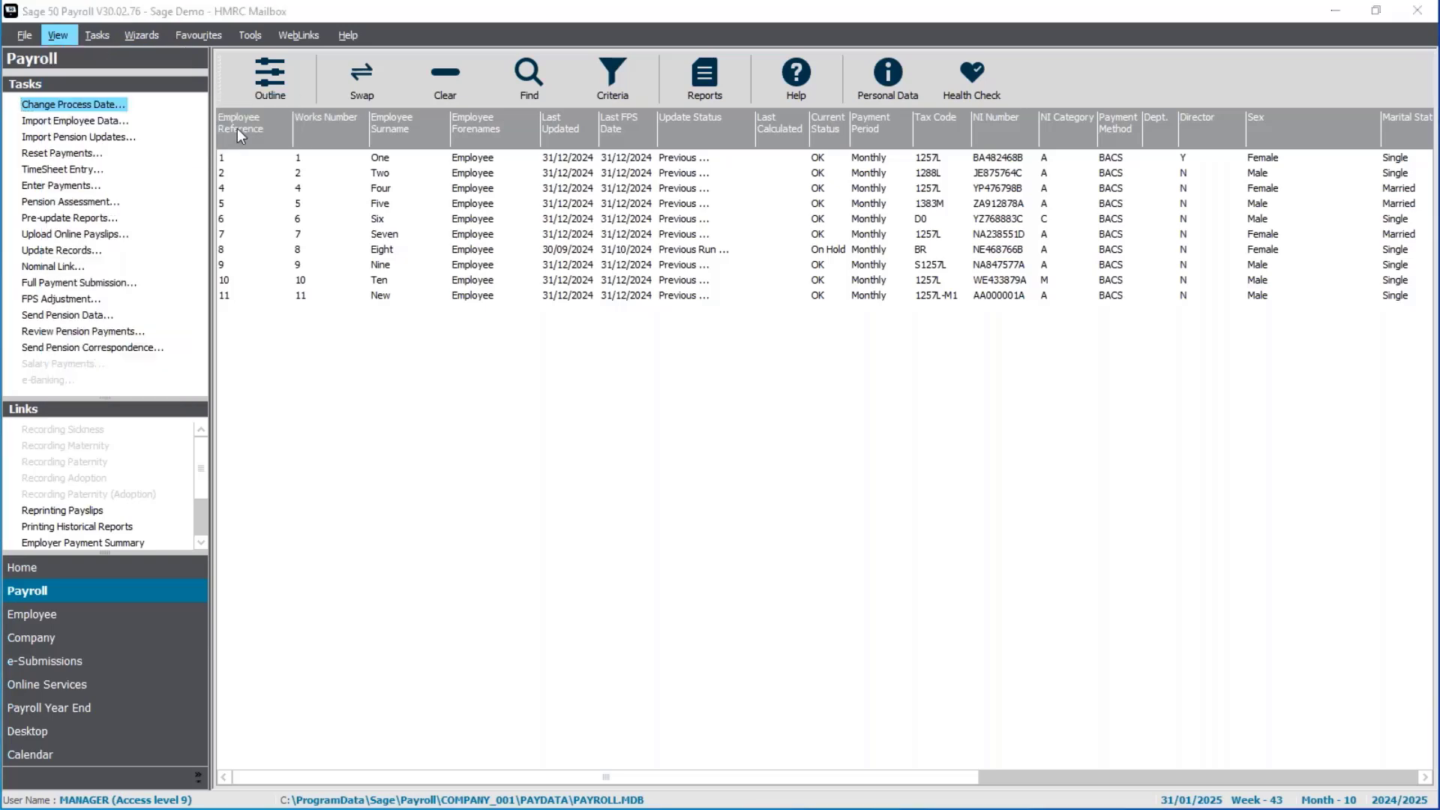
drag(571, 357, 567, 379)
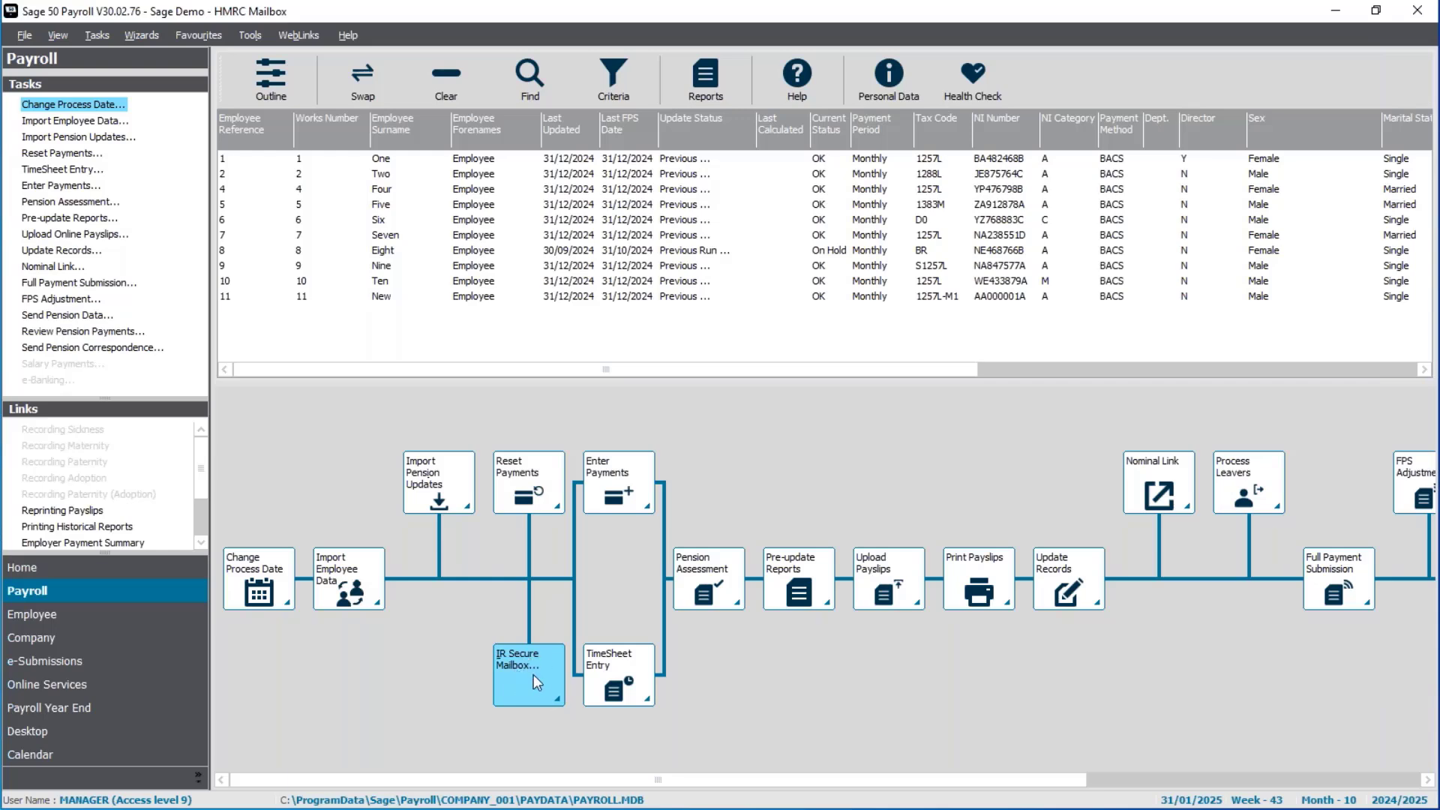
Step: Open the IR Secure Mailbox from e-Submissions and review the P6/P6B and SL1 folders
click(70, 663)
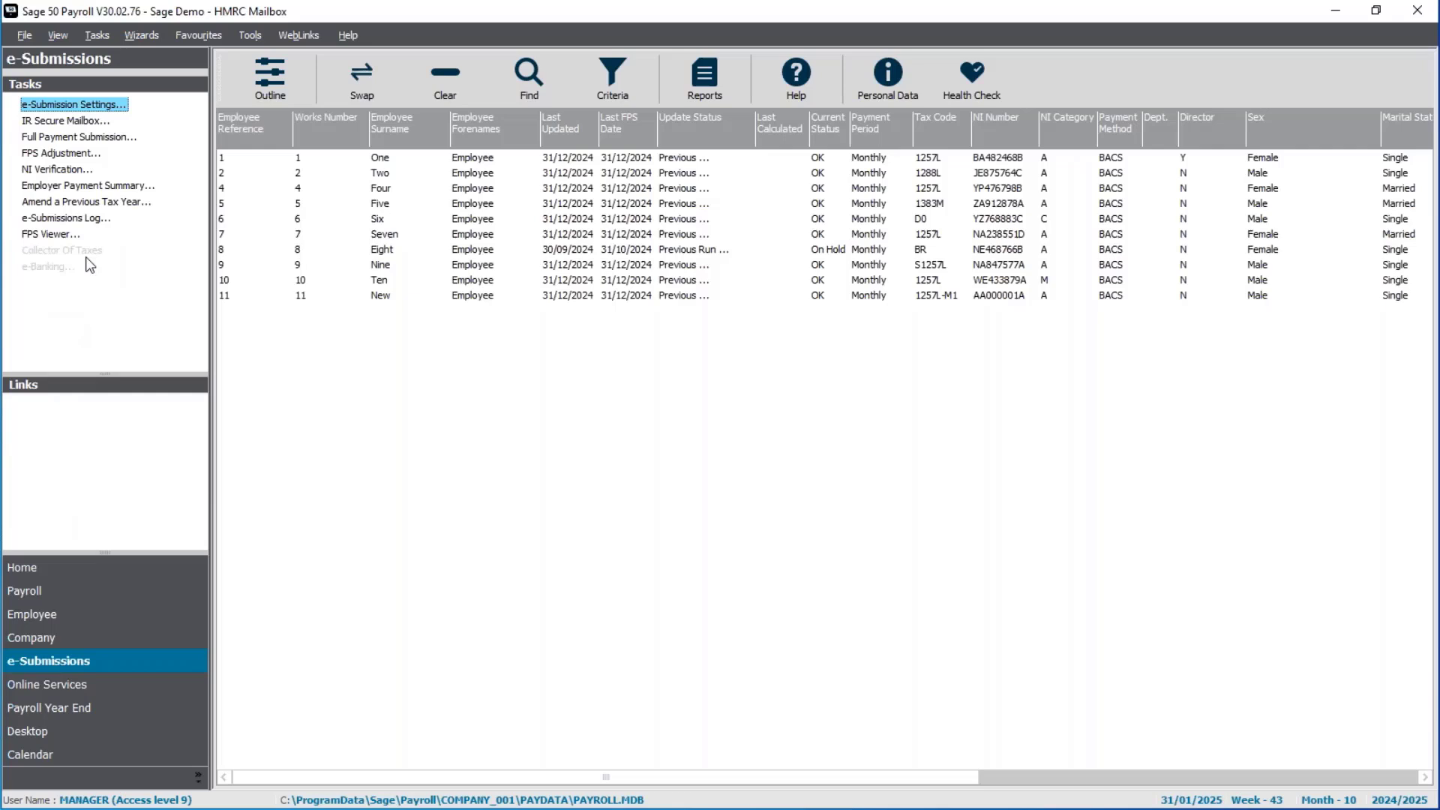
click(81, 121)
click(81, 124)
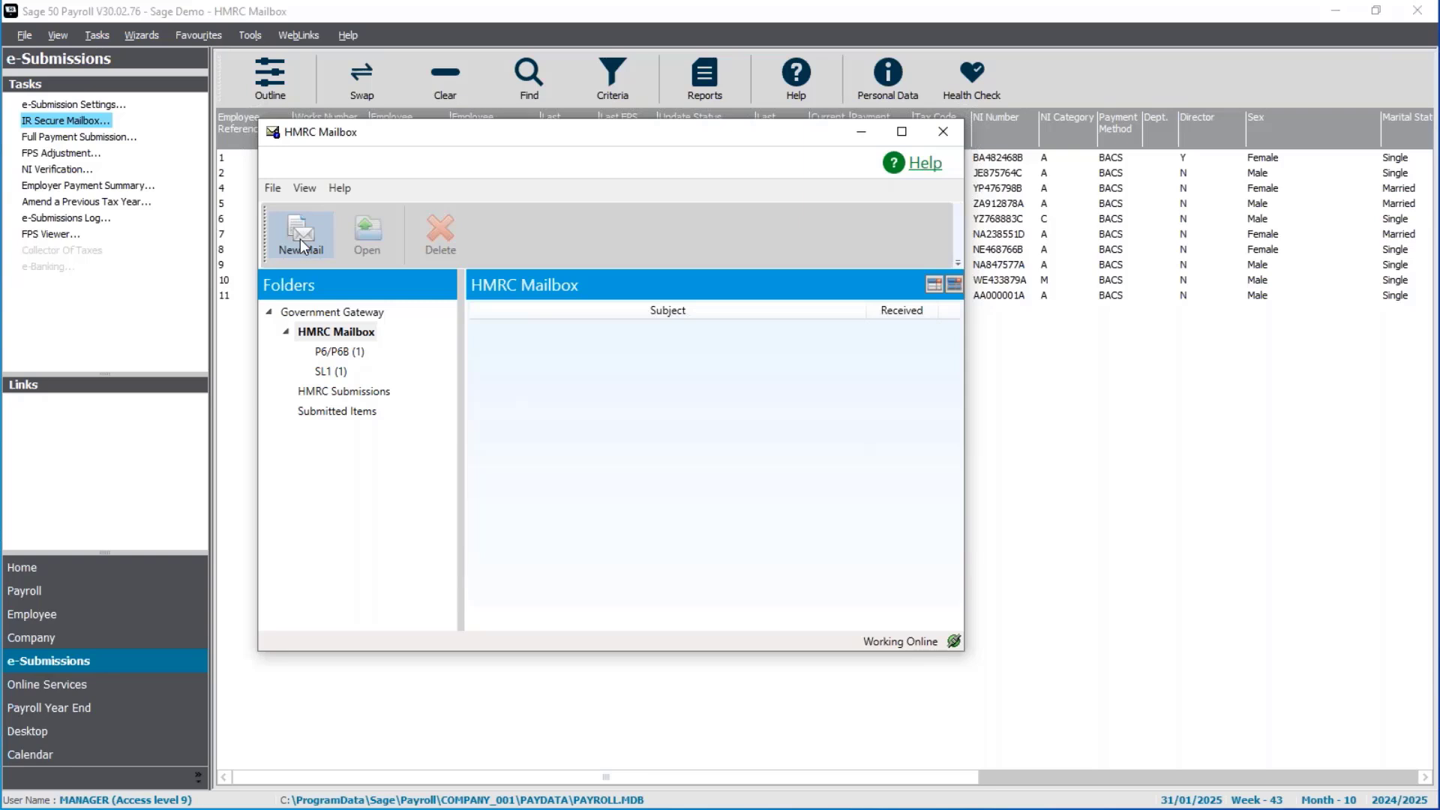
click(341, 352)
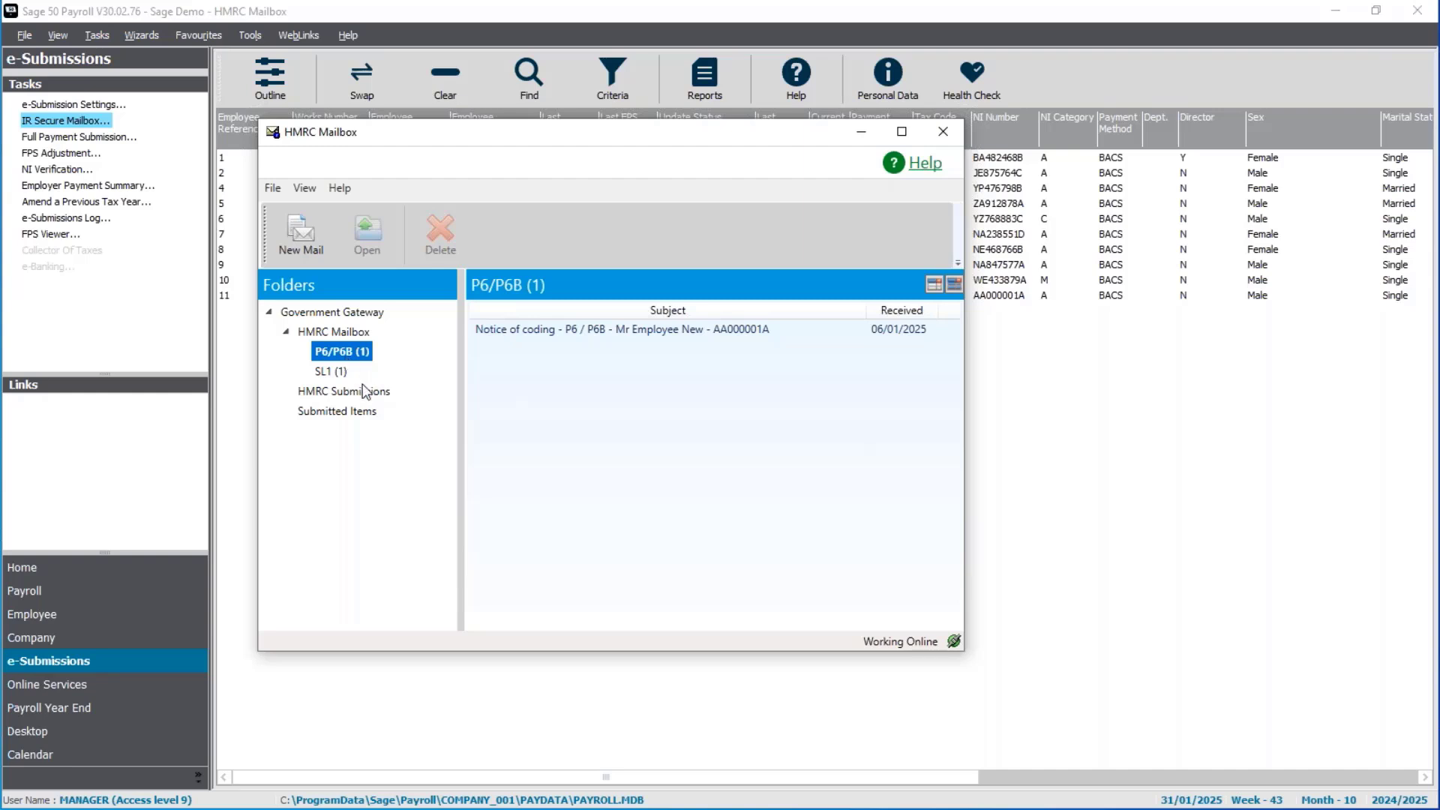
click(330, 373)
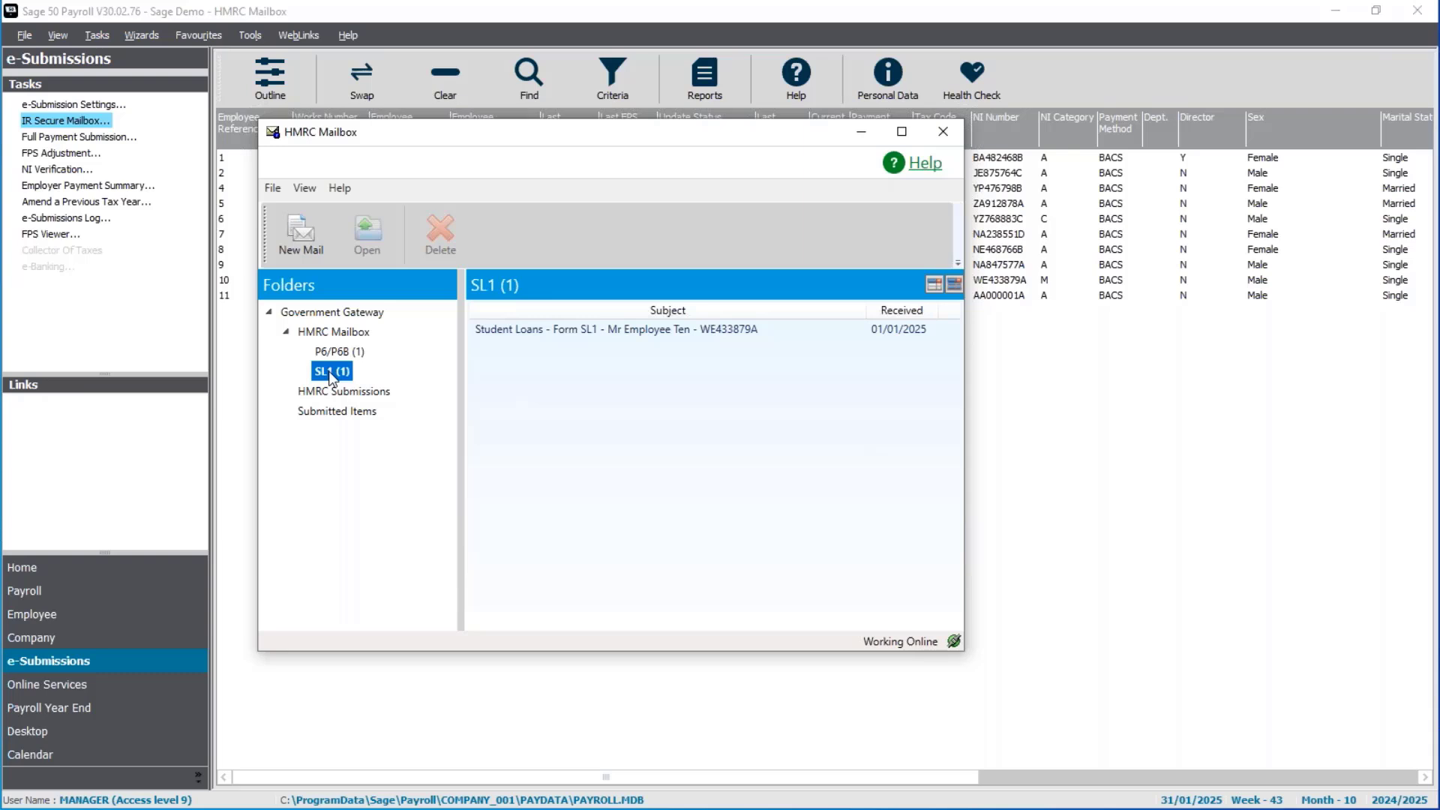
Step: Open the P6/P6B notice of coding dated 06/01/2025, apply its changes to the employee and close the update summary
click(351, 357)
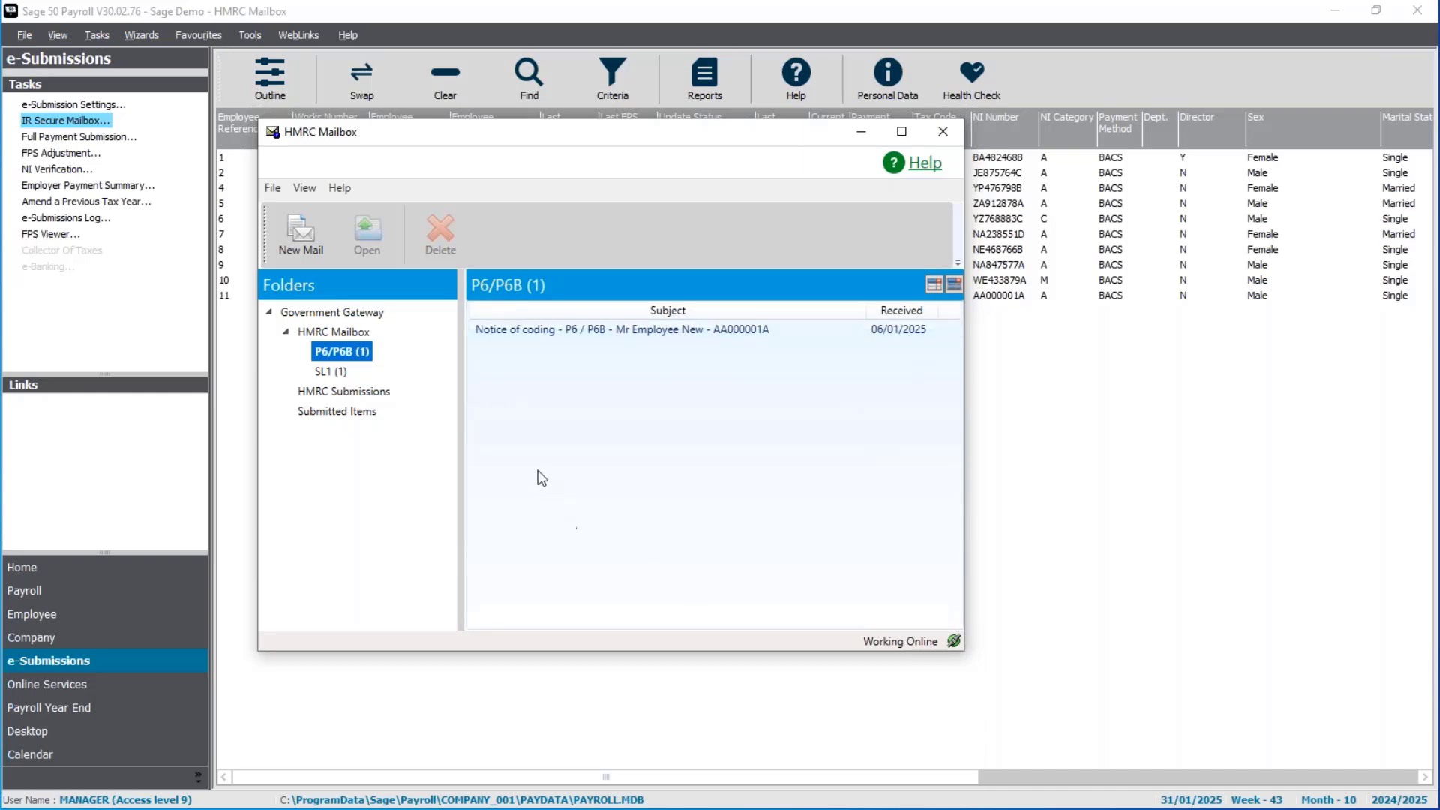
click(678, 332)
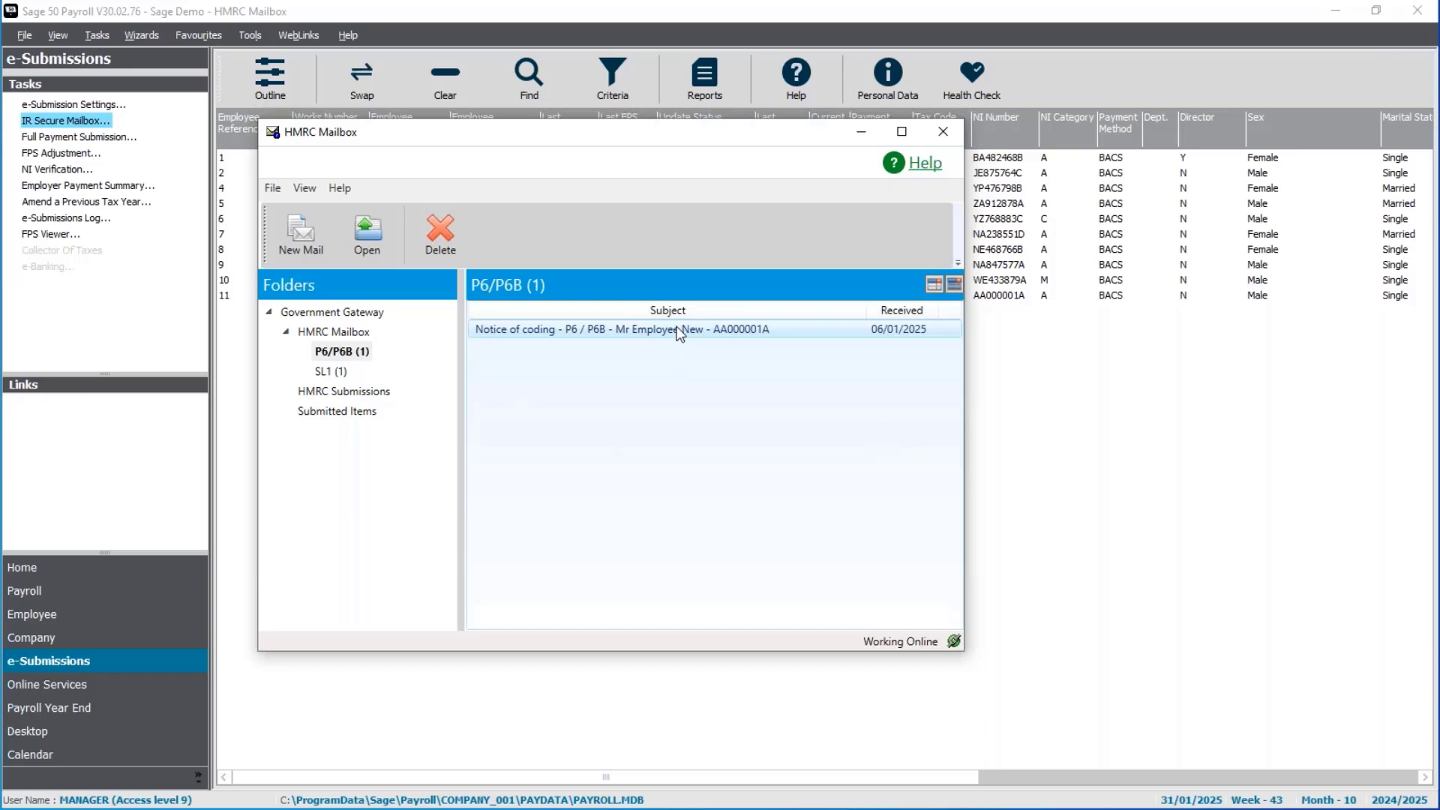
click(369, 245)
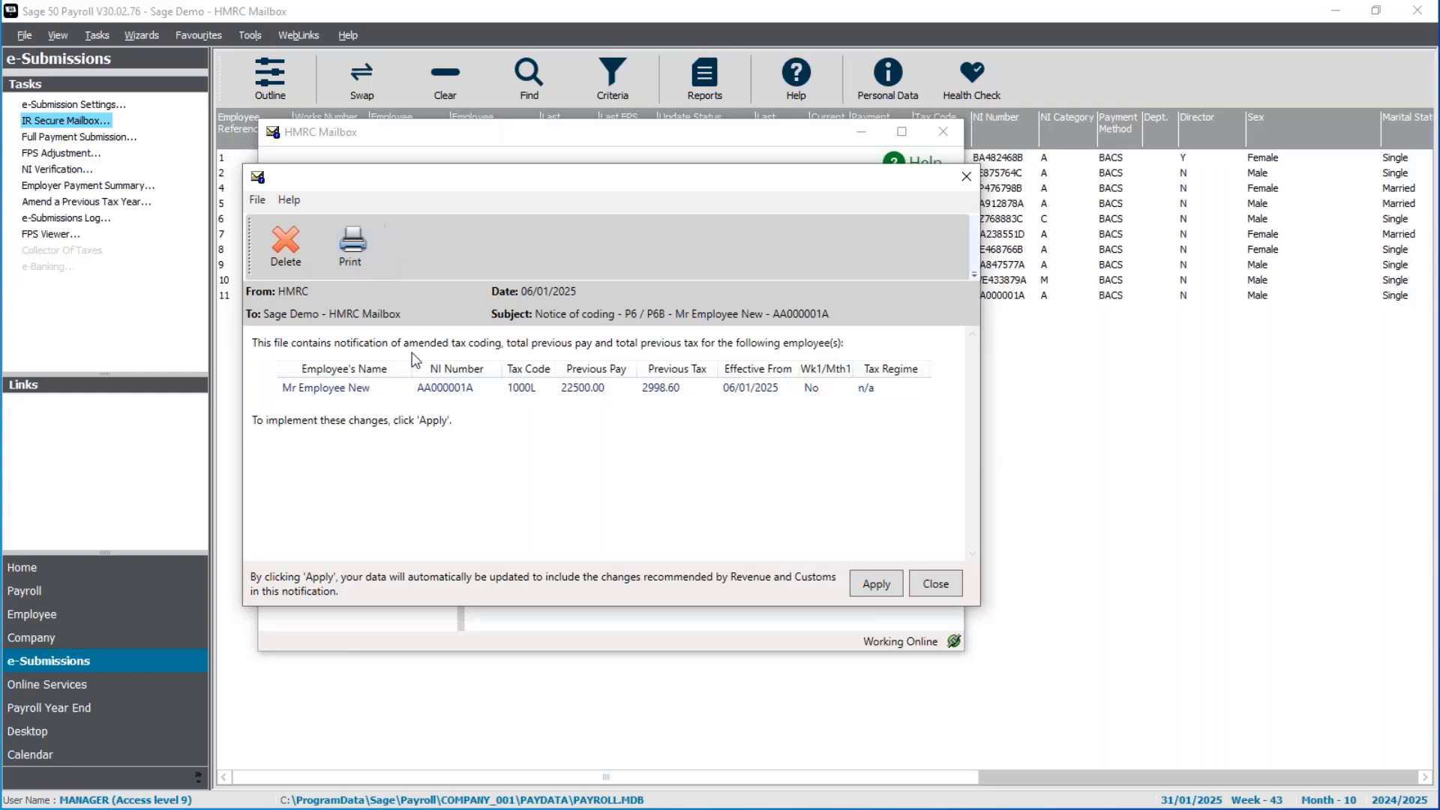
click(894, 590)
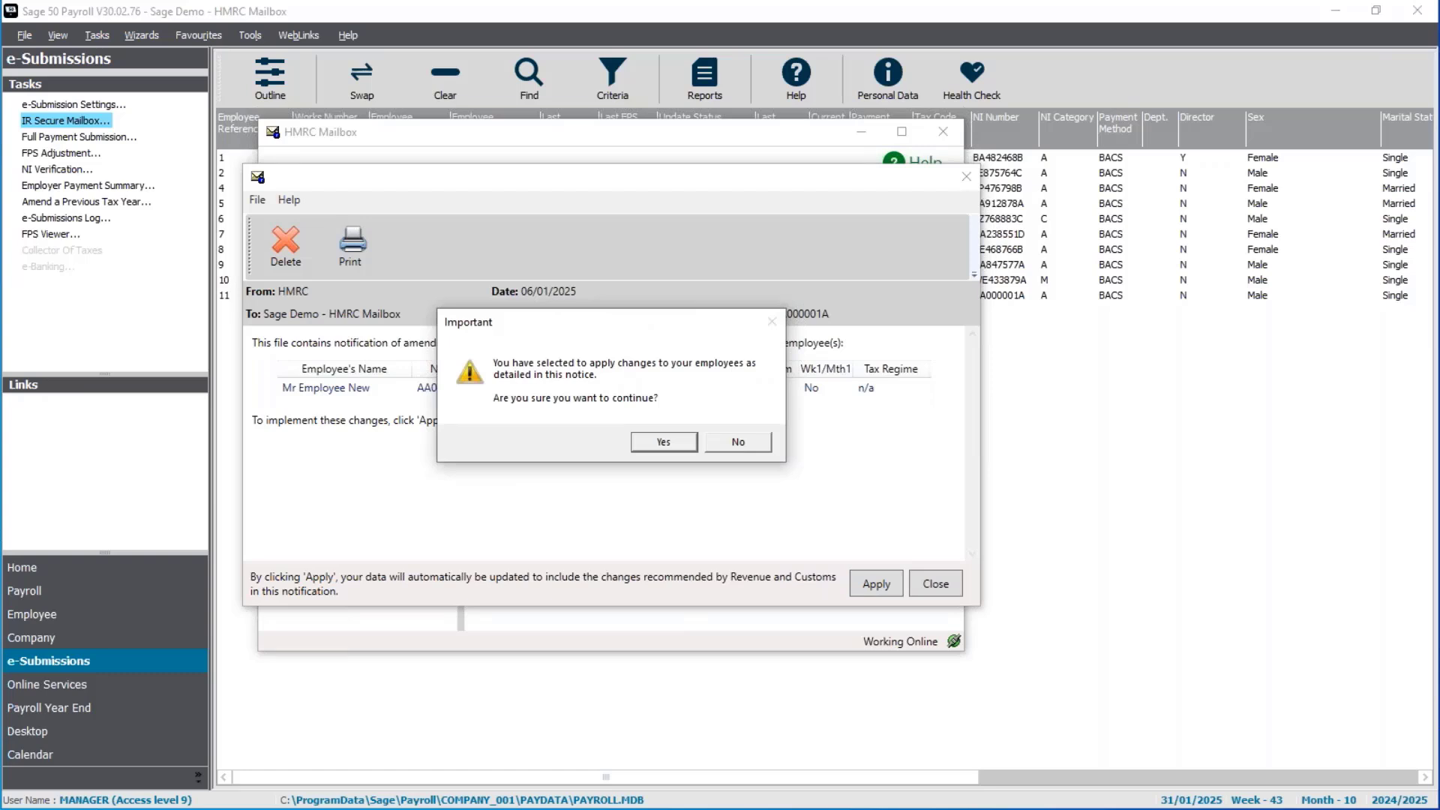
click(664, 444)
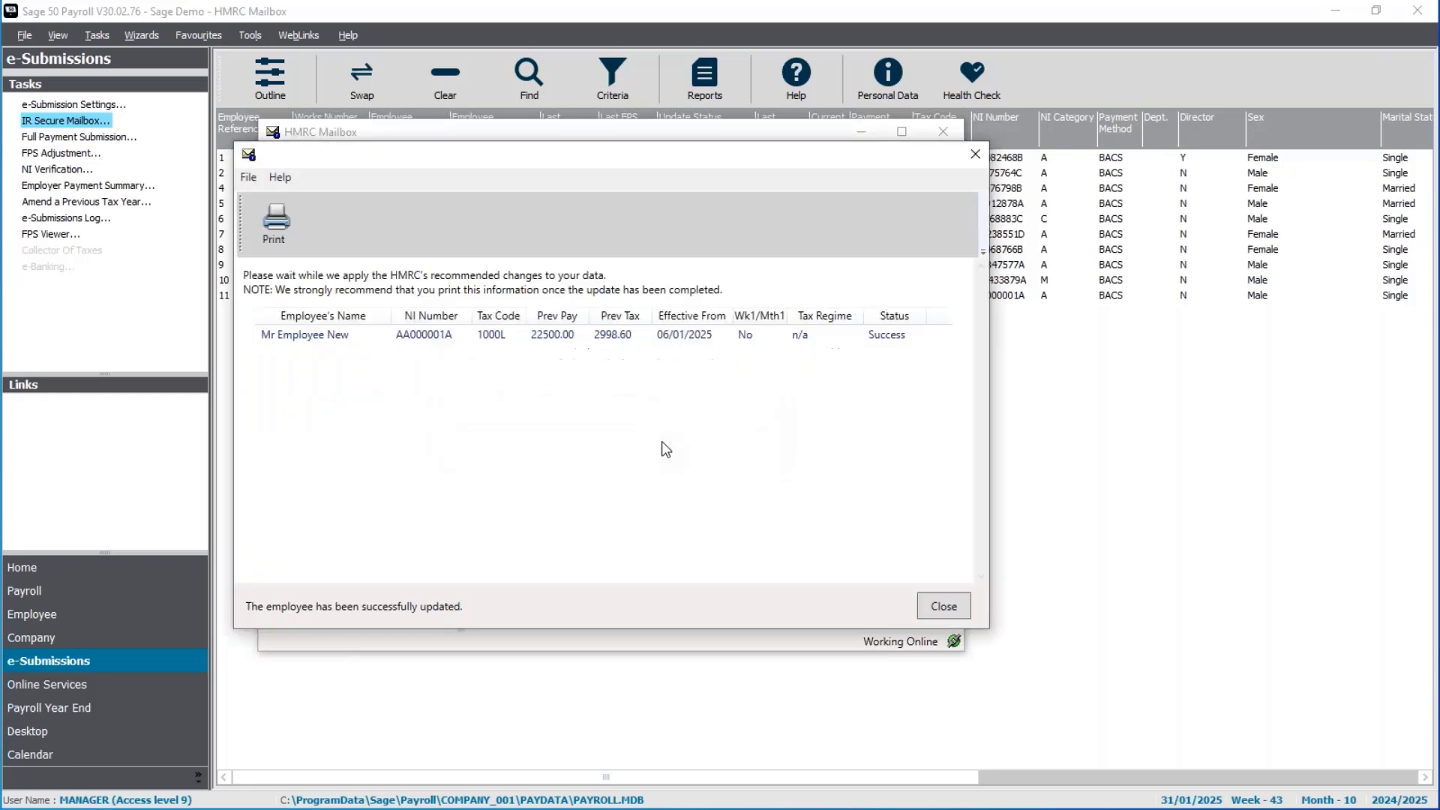
click(355, 344)
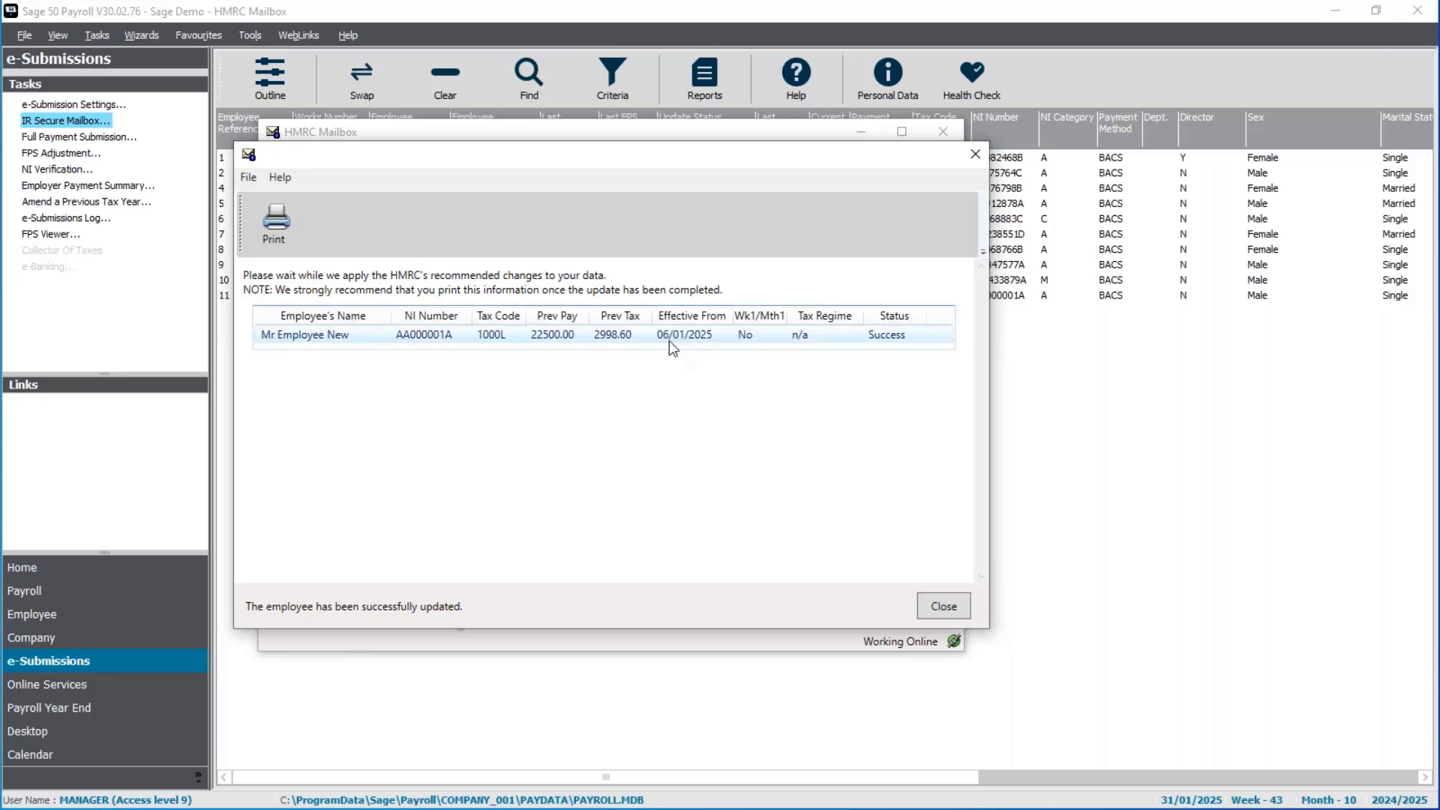
click(943, 607)
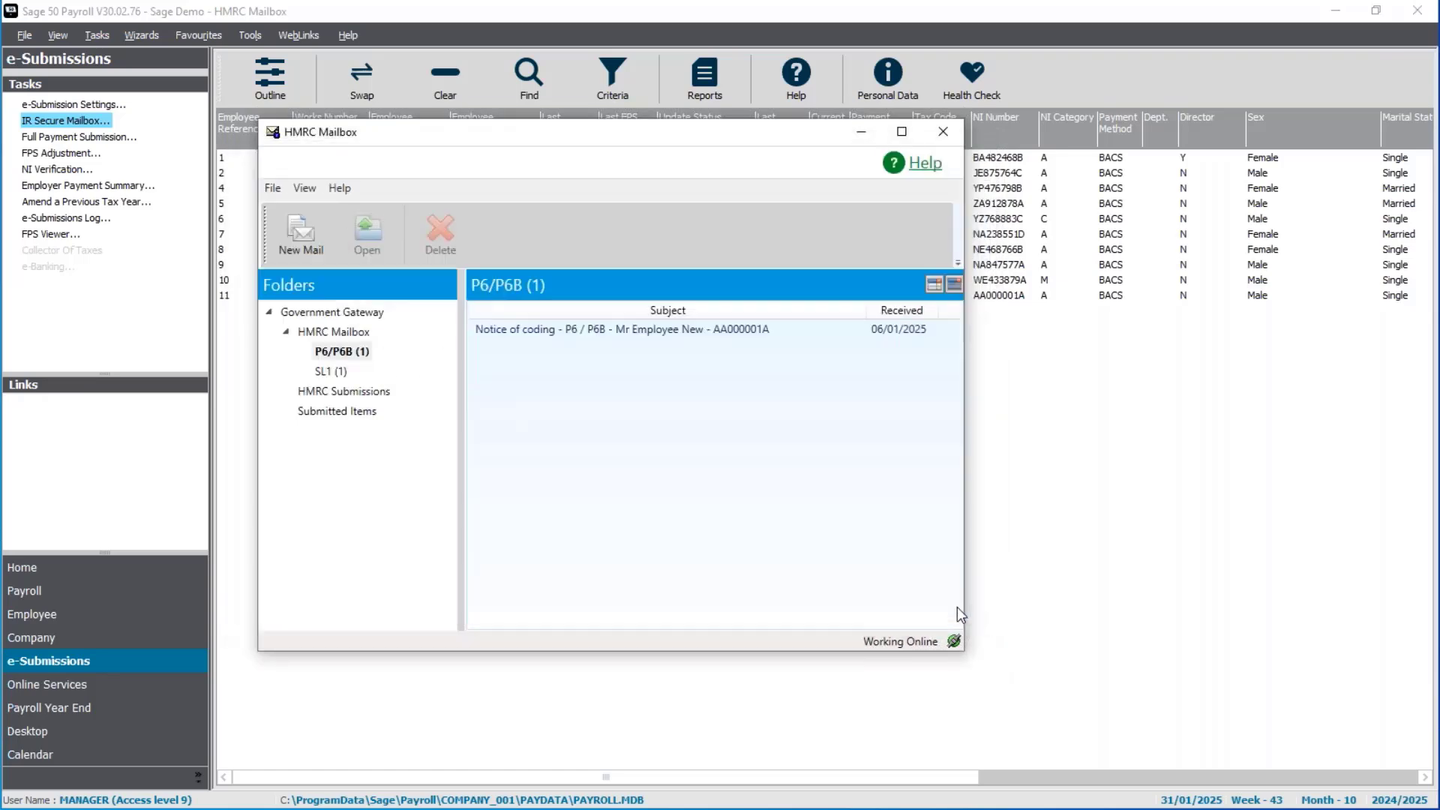
Step: Open the SL1 student loan notice dated 01/01/2025, apply its changes to the employee and close the update summary
click(332, 372)
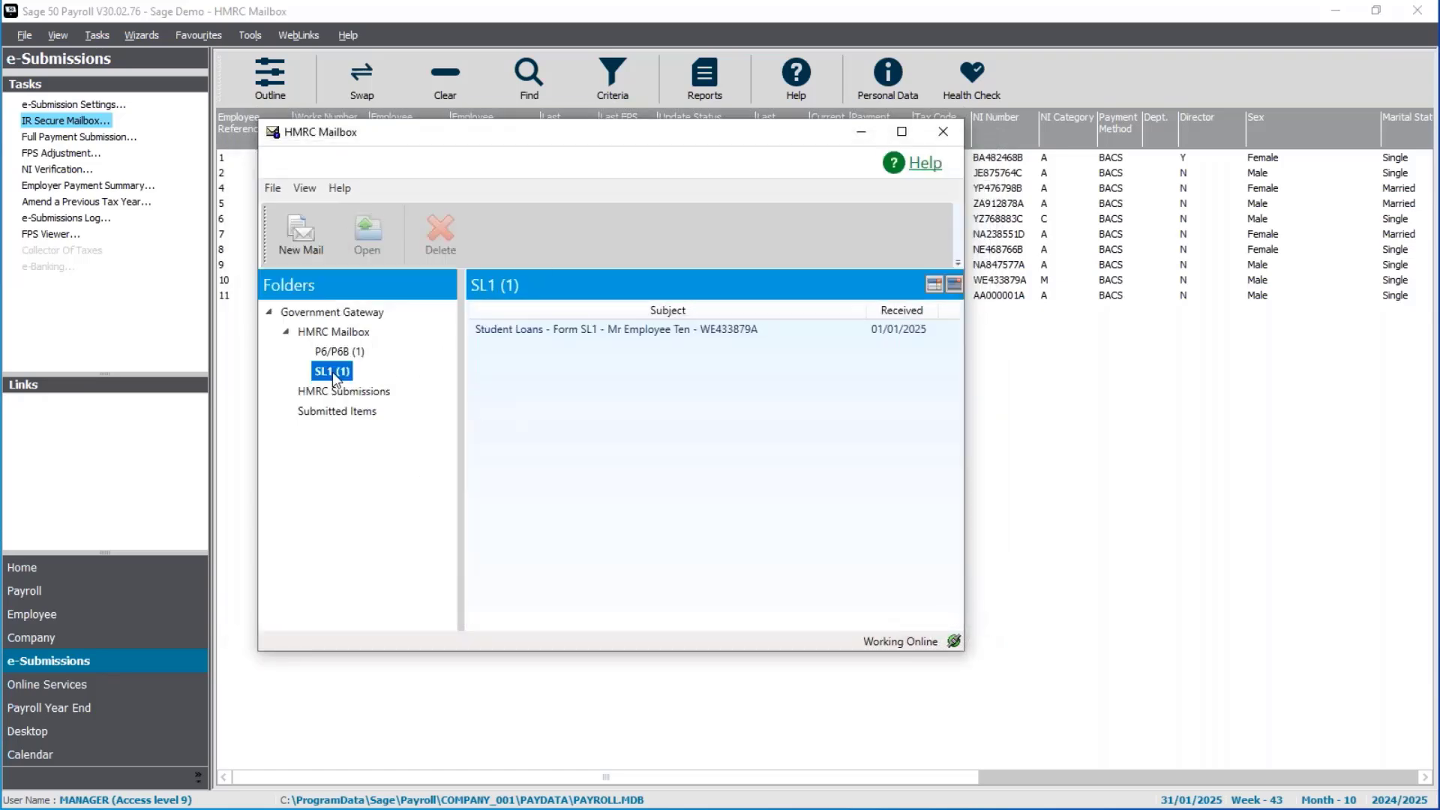
double_click(593, 330)
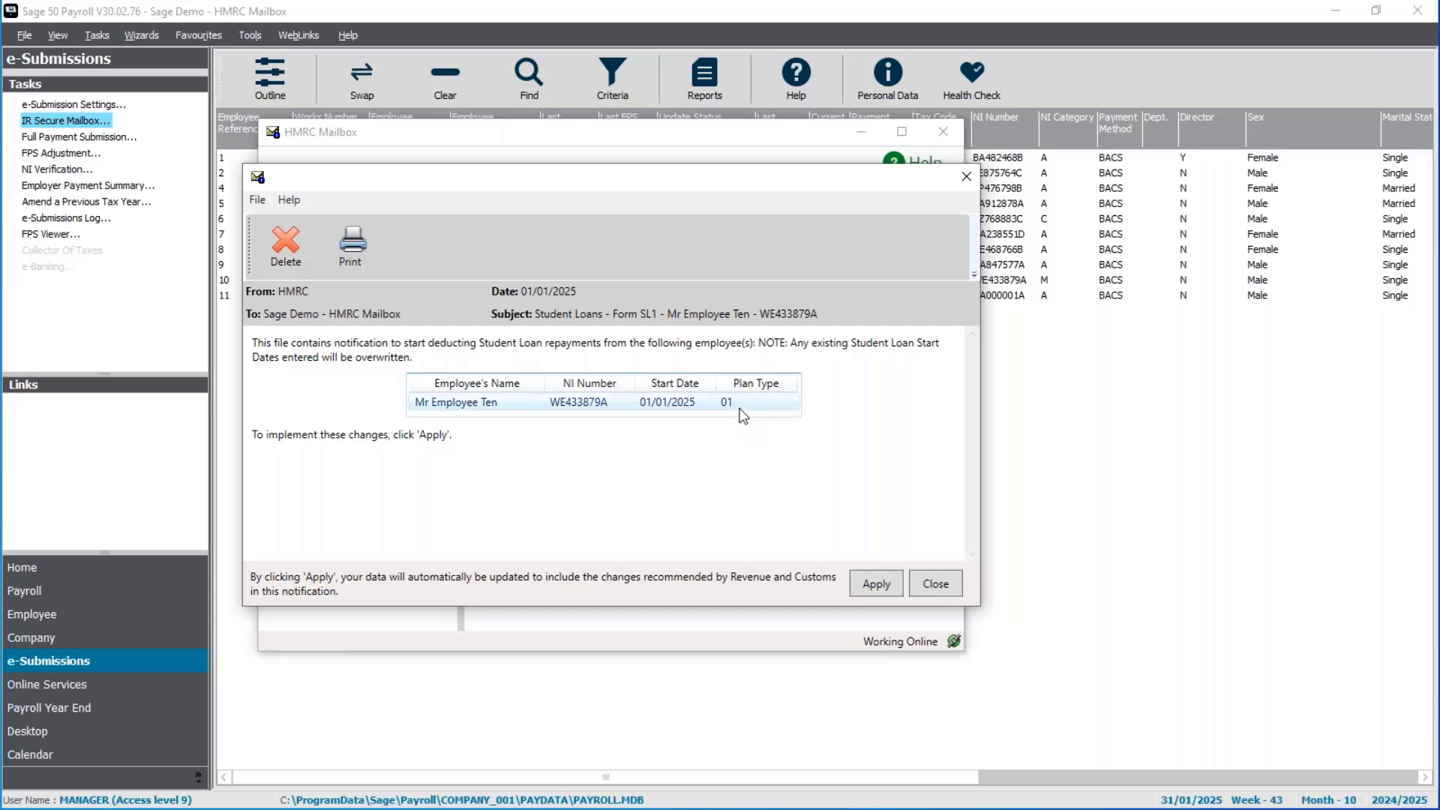
click(876, 586)
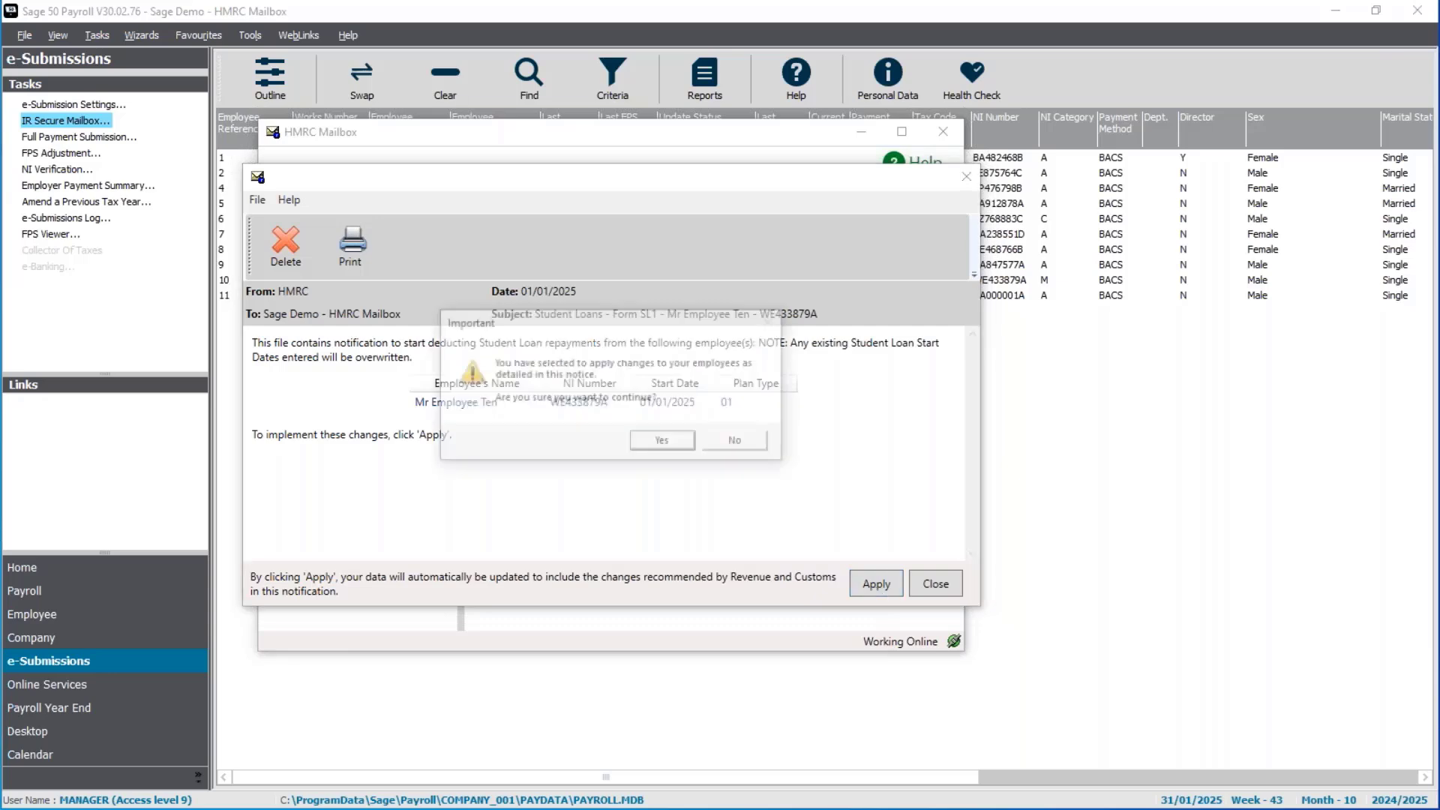
click(664, 448)
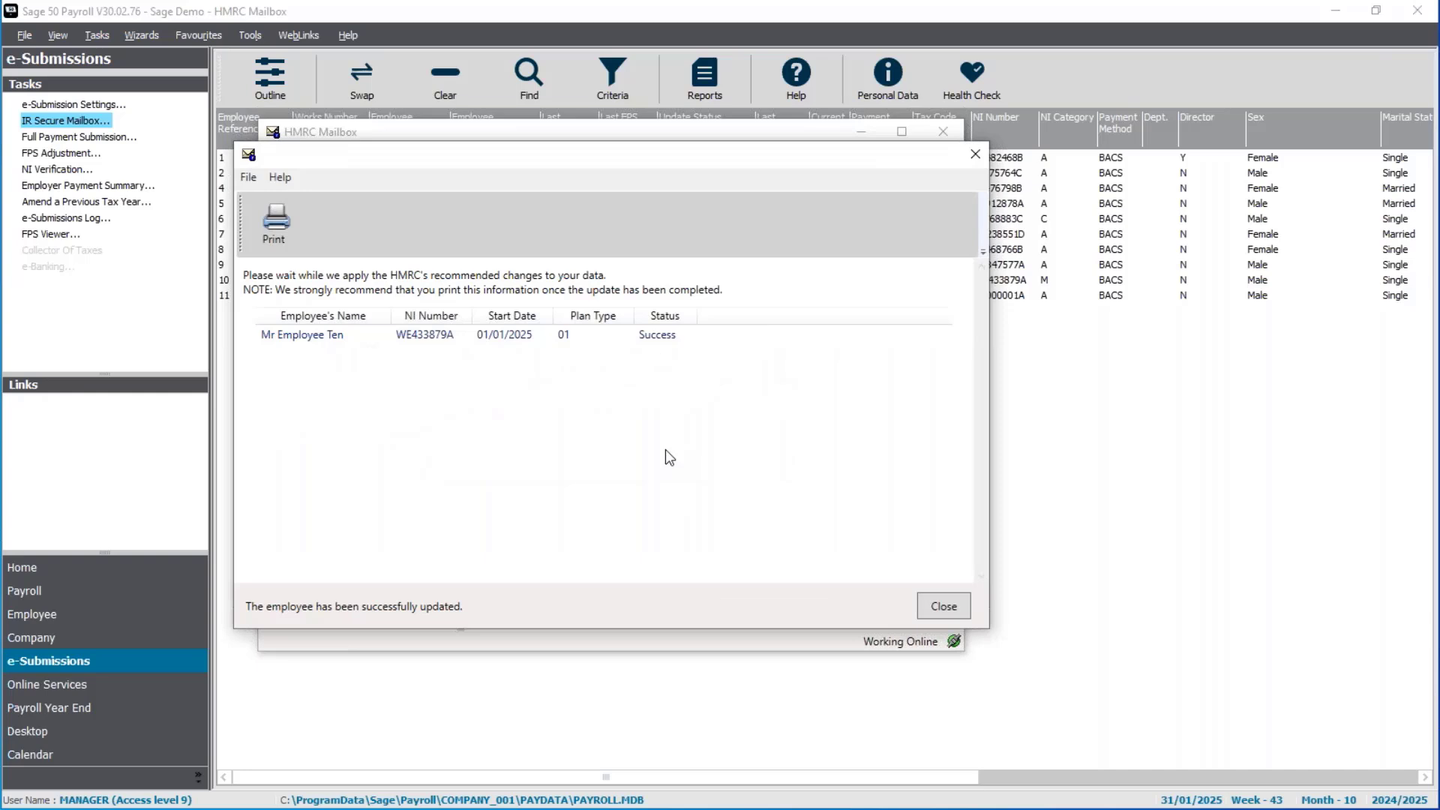
click(664, 343)
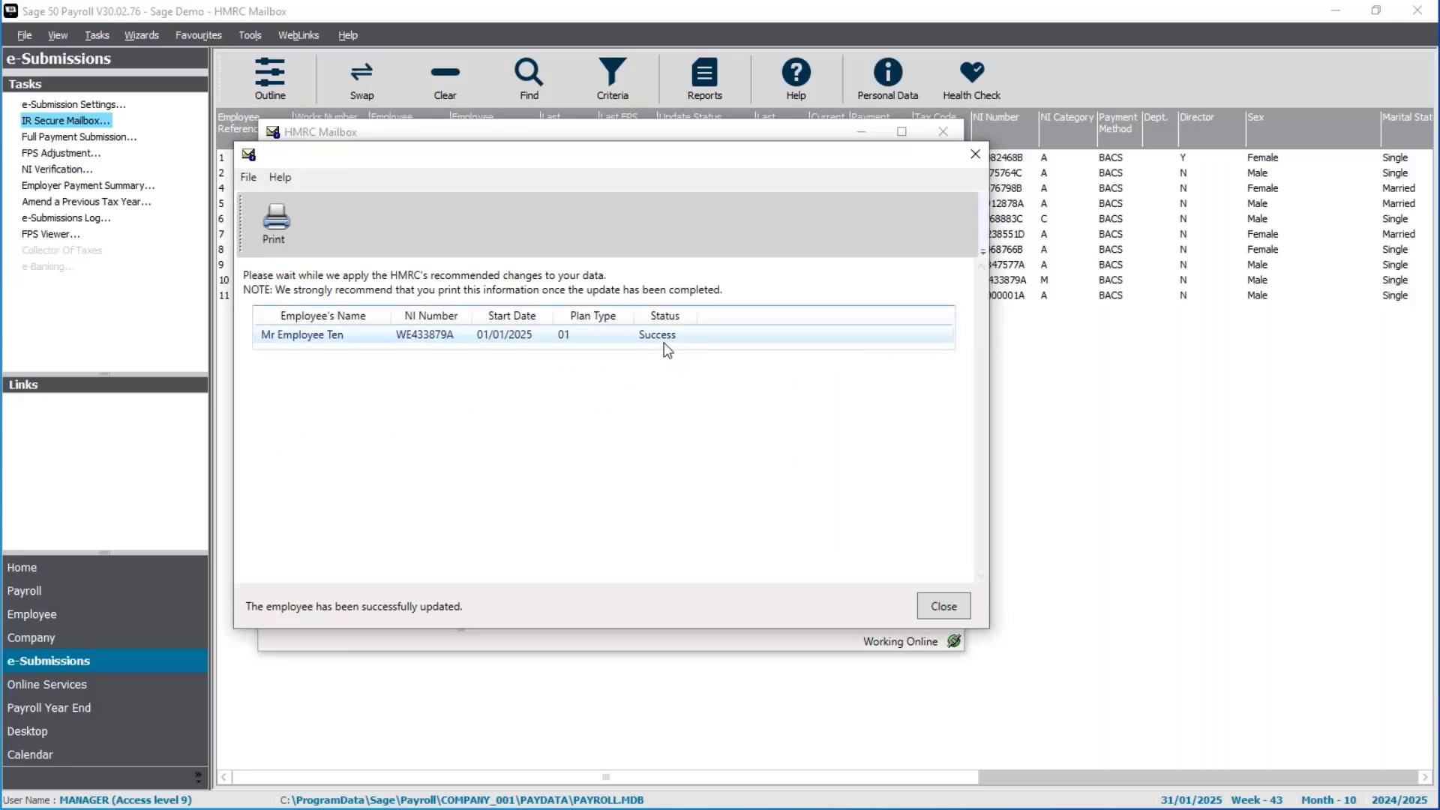
click(948, 611)
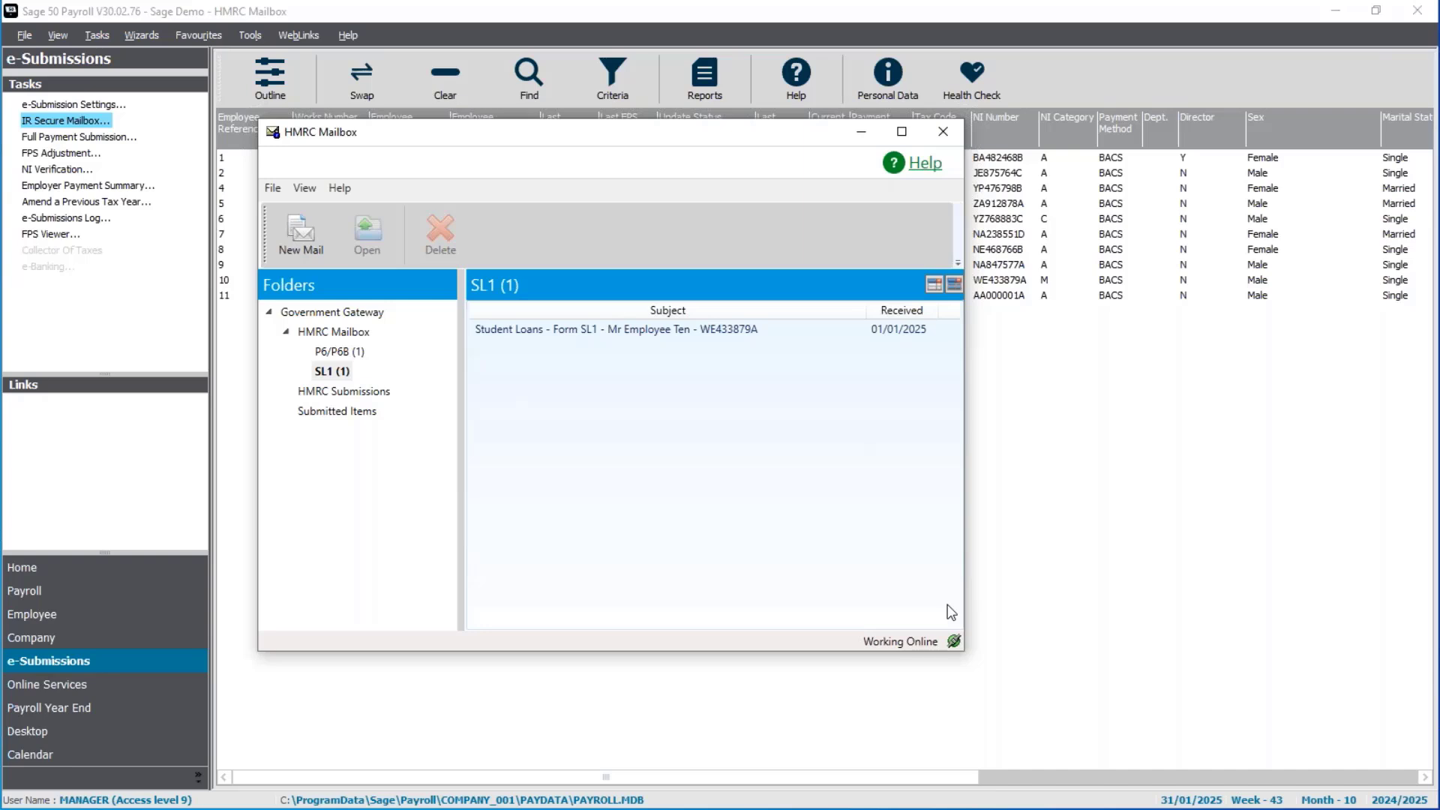
Step: Close and reopen the HMRC mailbox to check for remaining notices, and close it again
click(943, 133)
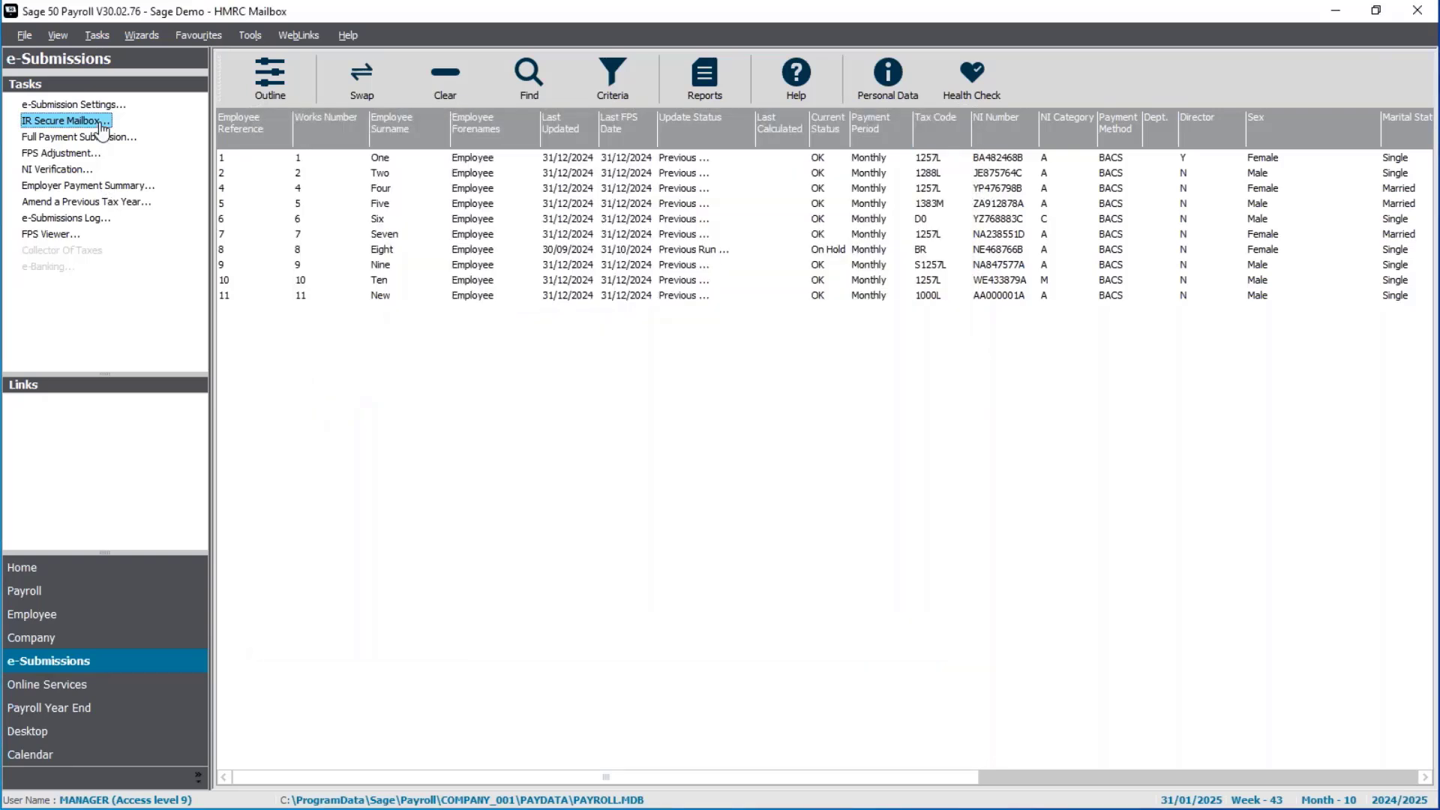
click(100, 121)
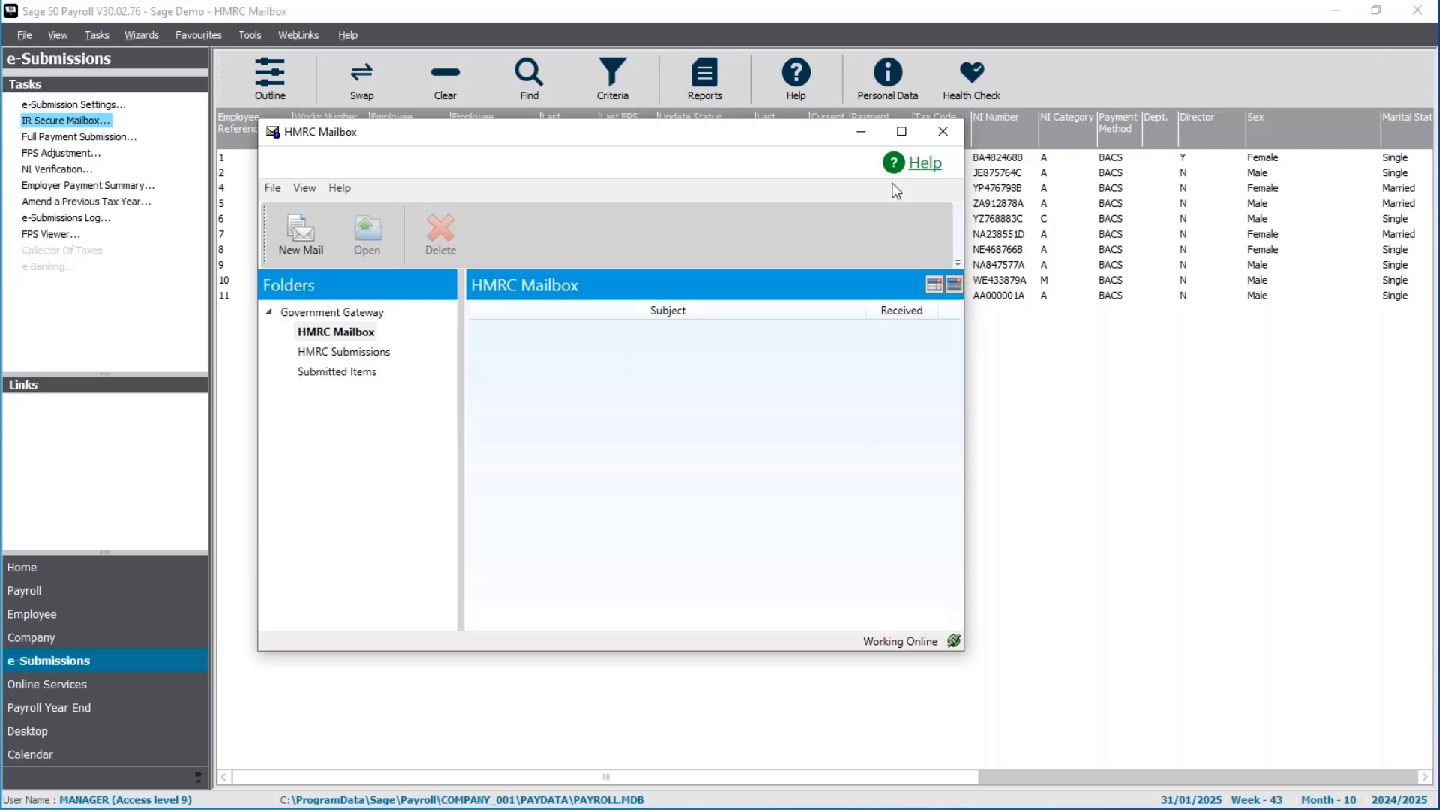
click(959, 129)
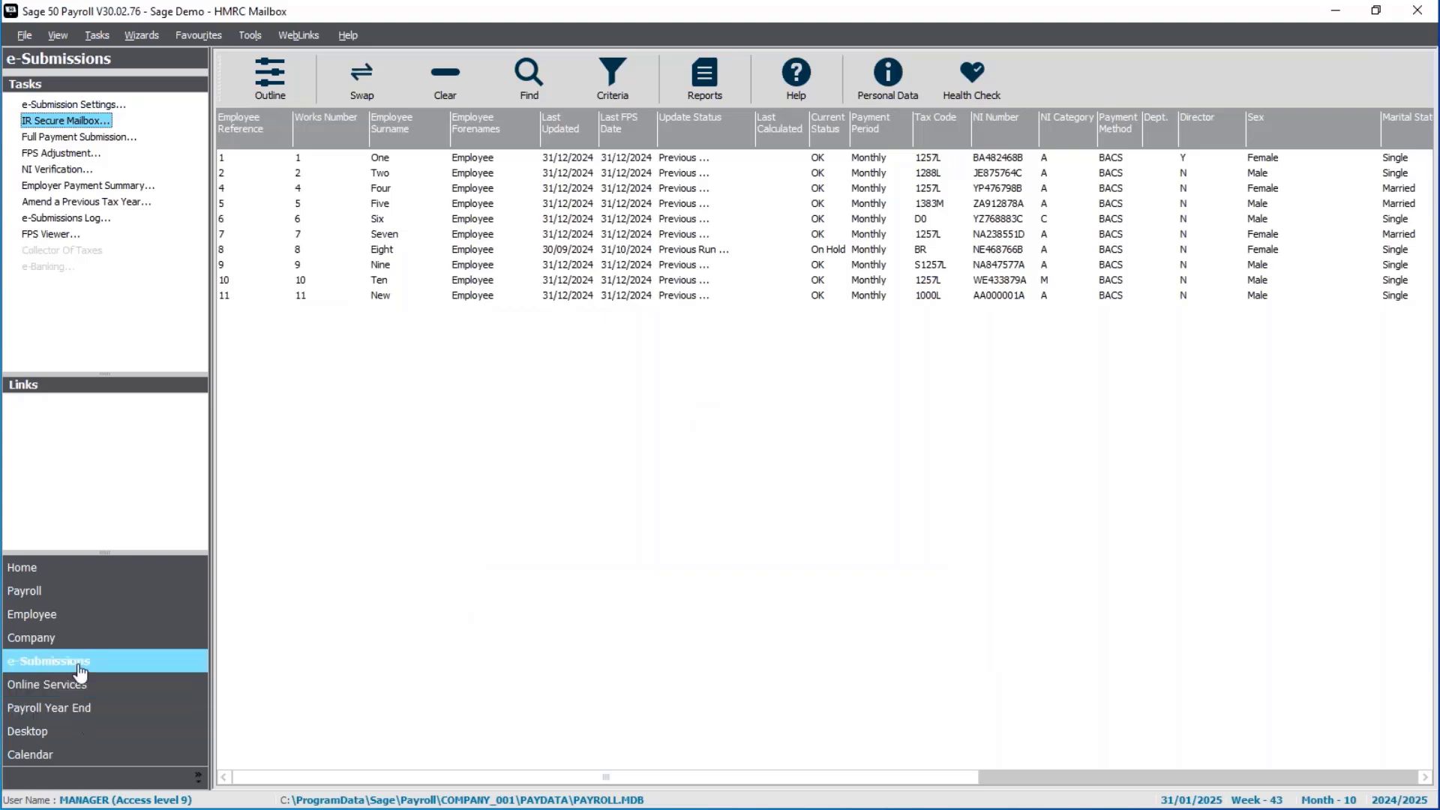
Step: View the details of the applied P6/P6B mail item in the e-Submissions Log, and close the log
click(88, 221)
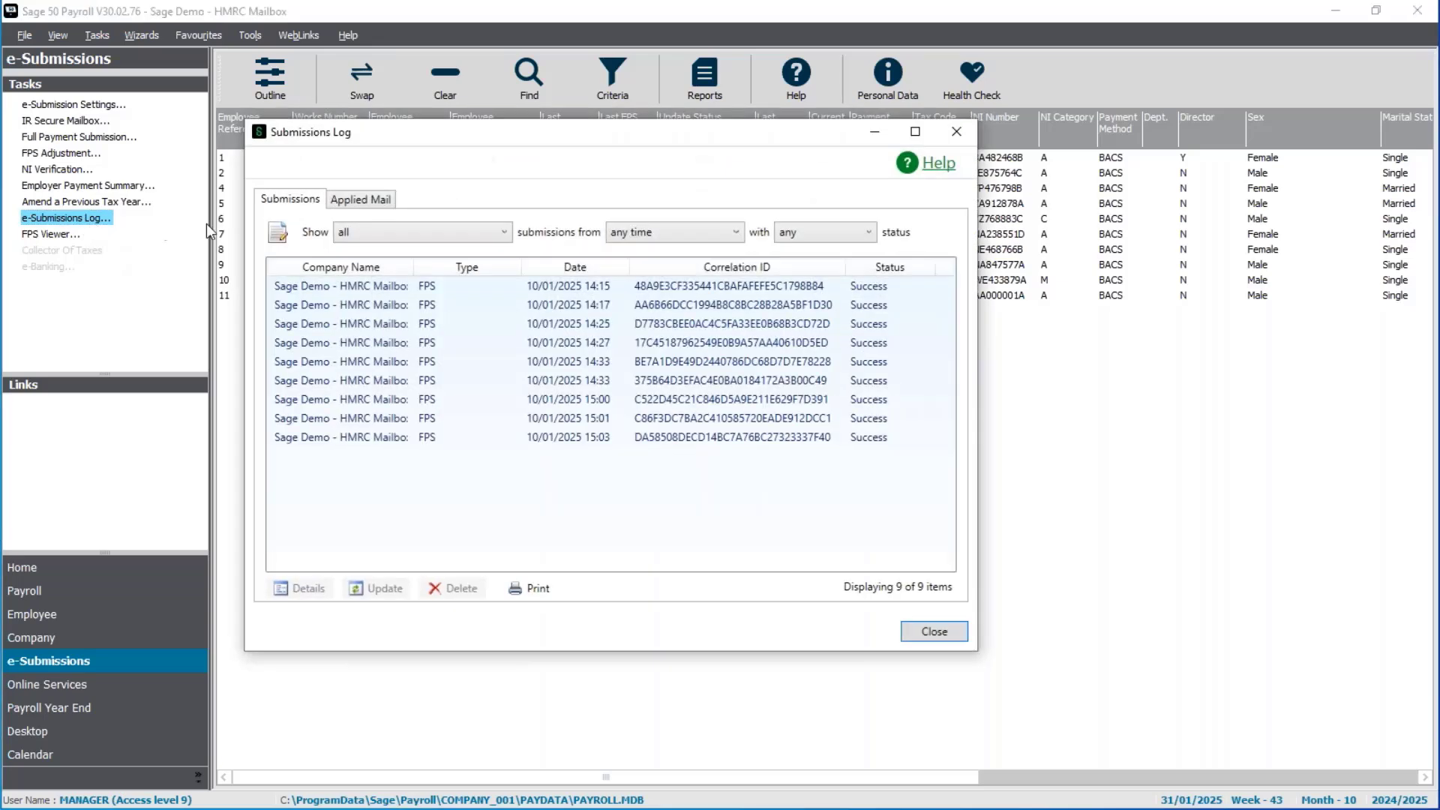
click(384, 204)
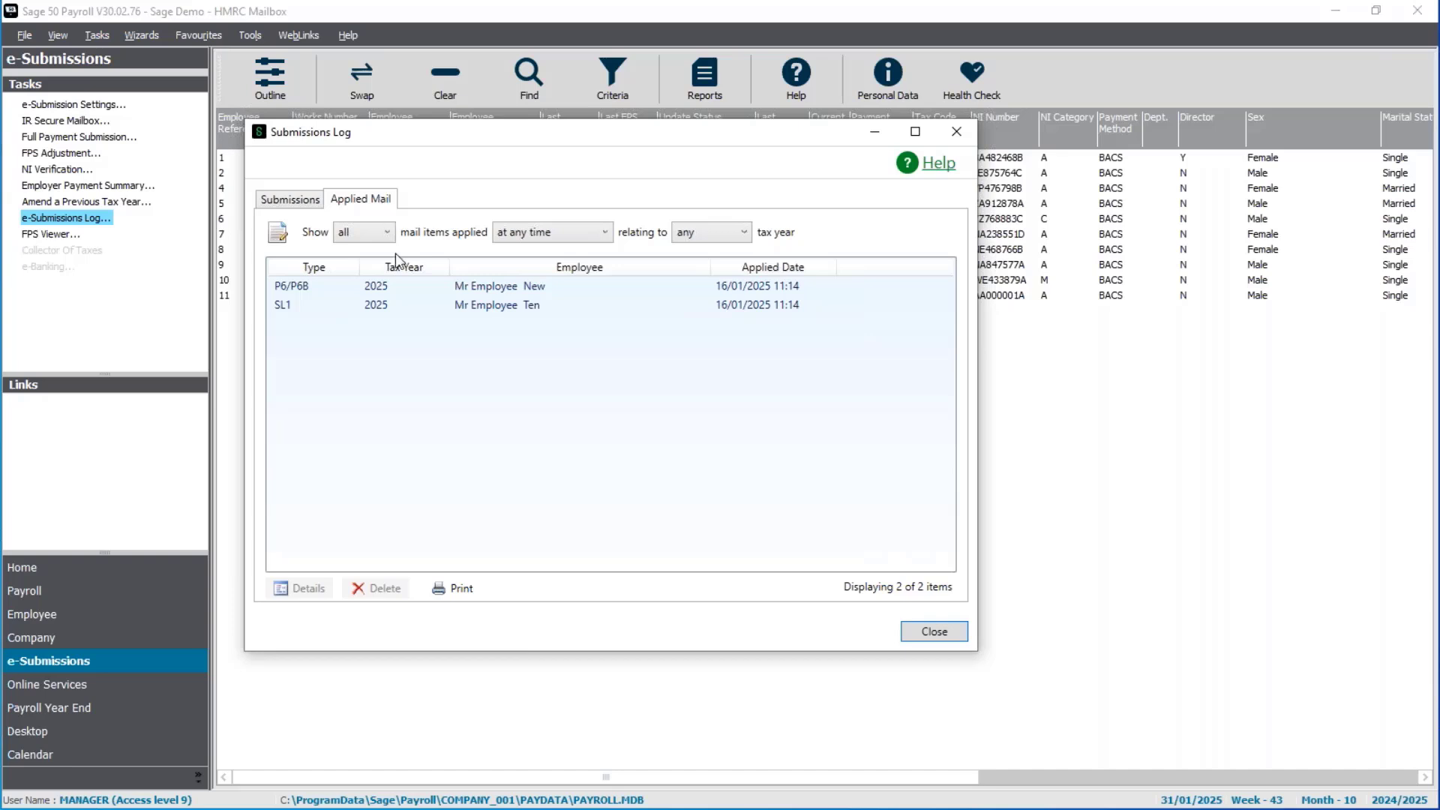
double_click(495, 291)
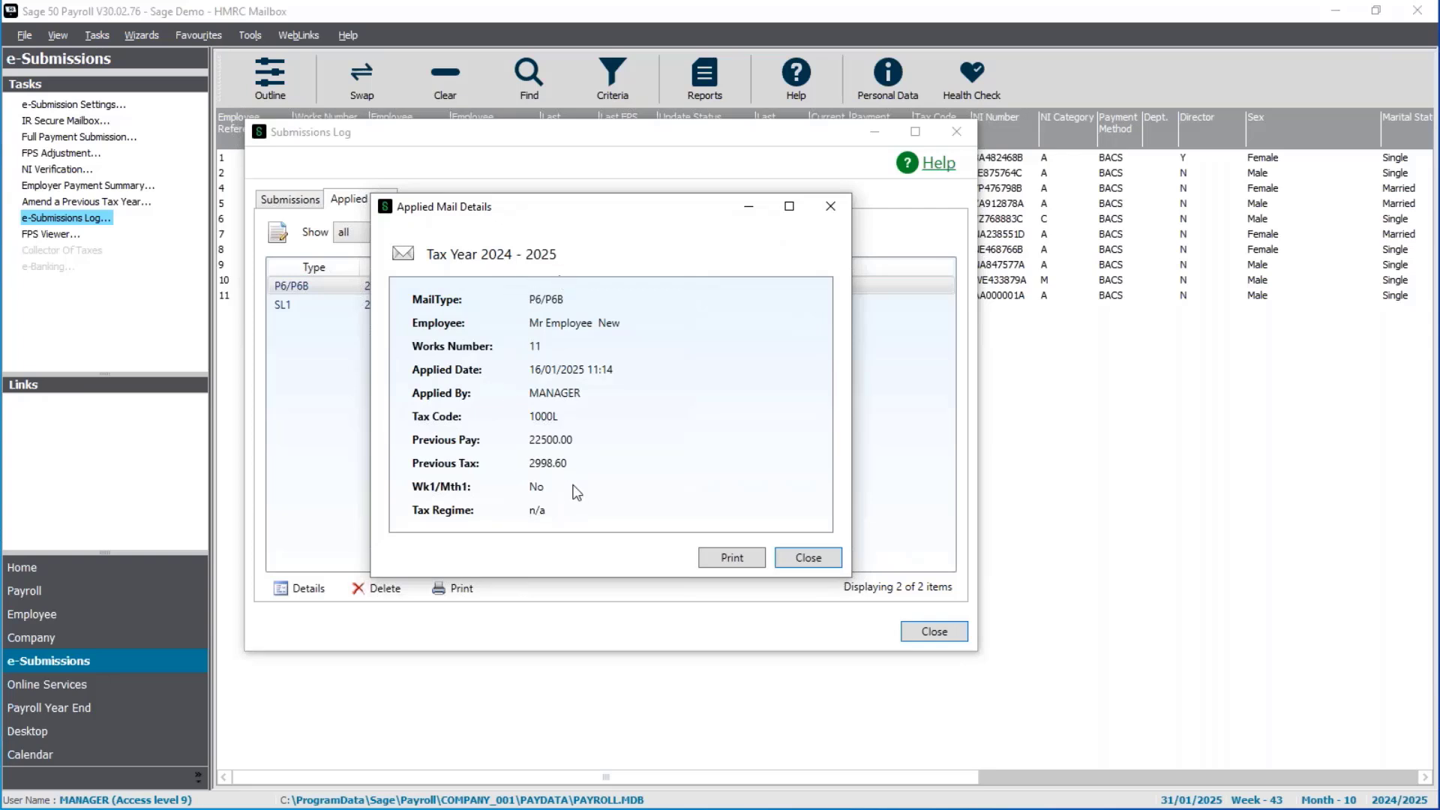
click(818, 559)
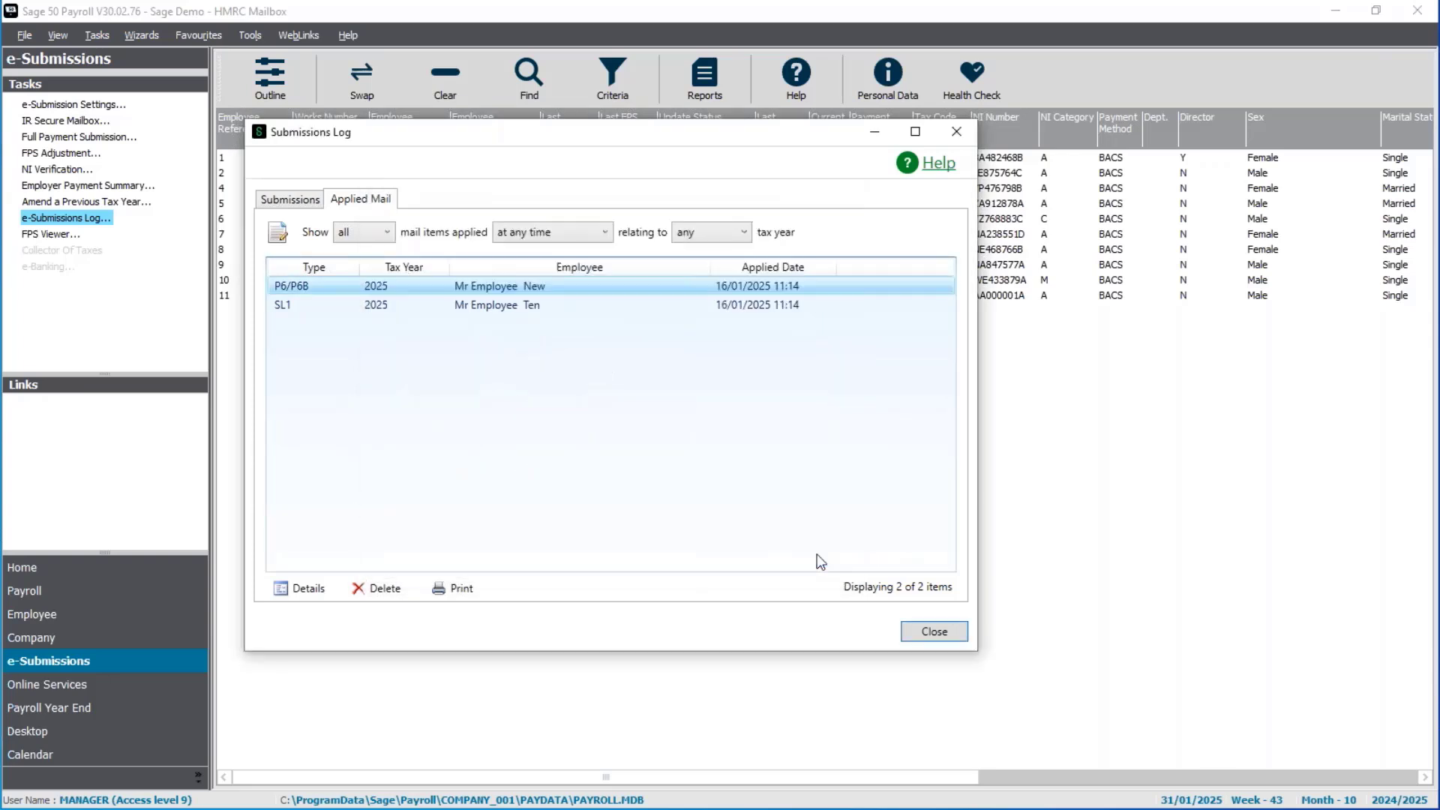
click(923, 639)
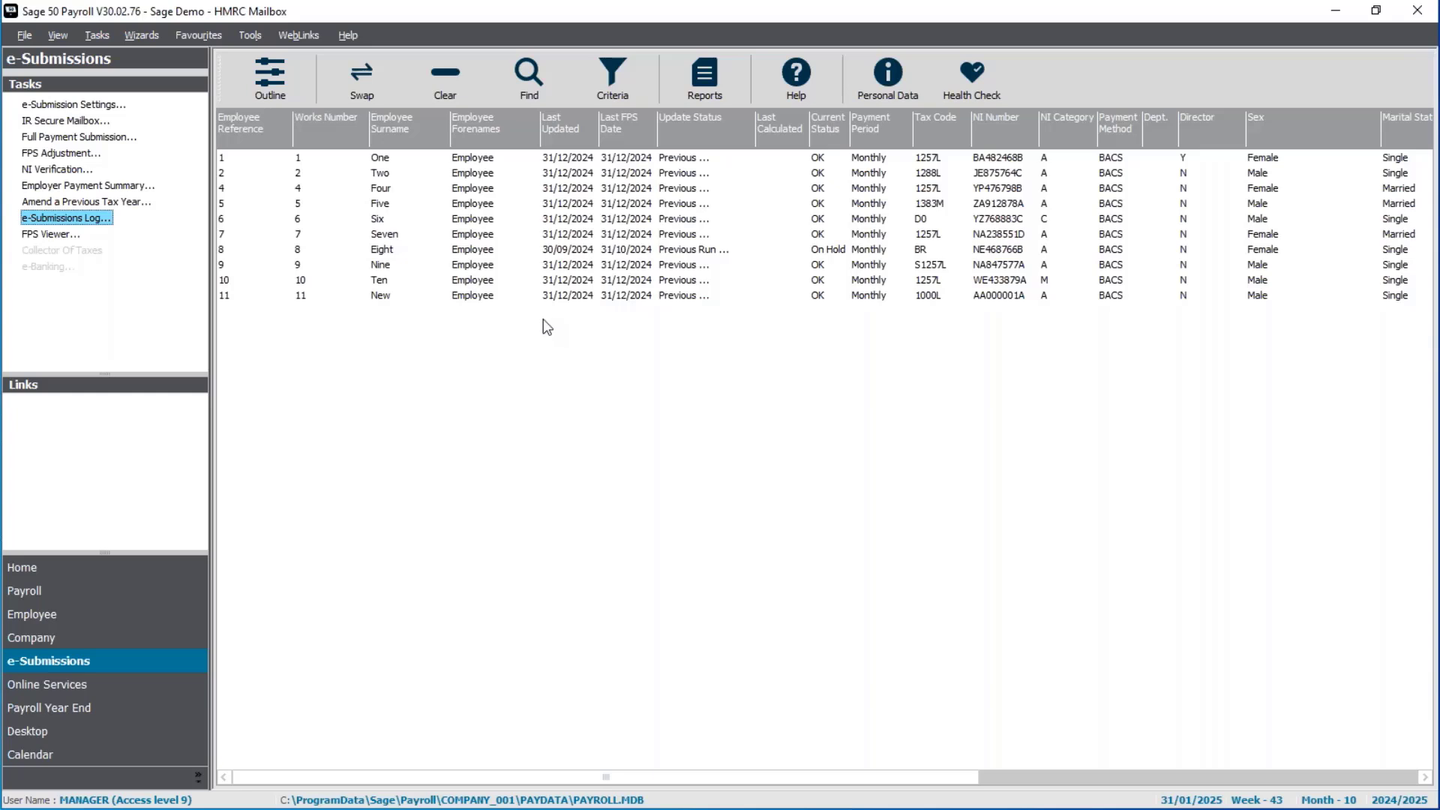
Step: Open the record of the employee updated by the P6/P6B notice and examine the tax code history in the employment details
double_click(502, 300)
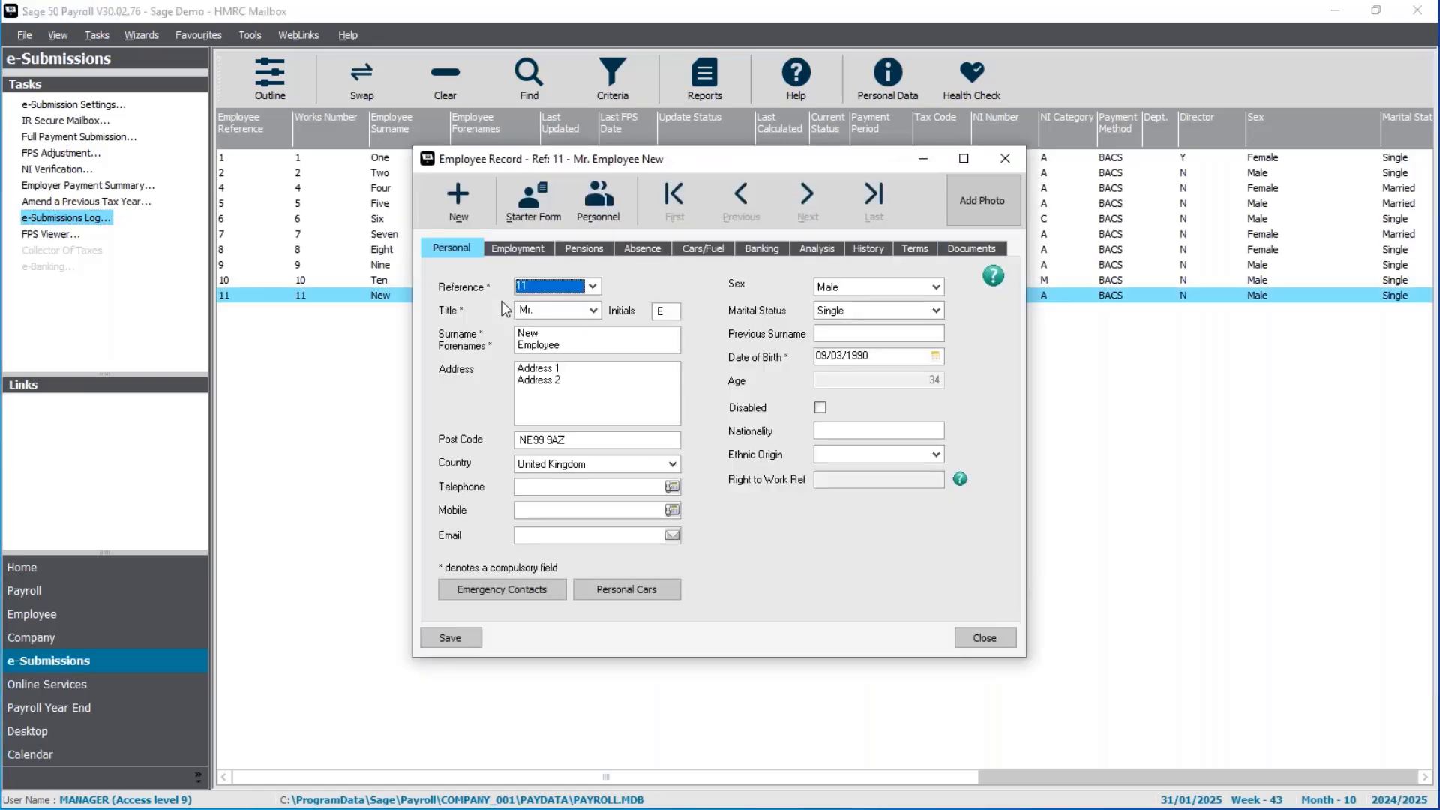
click(526, 249)
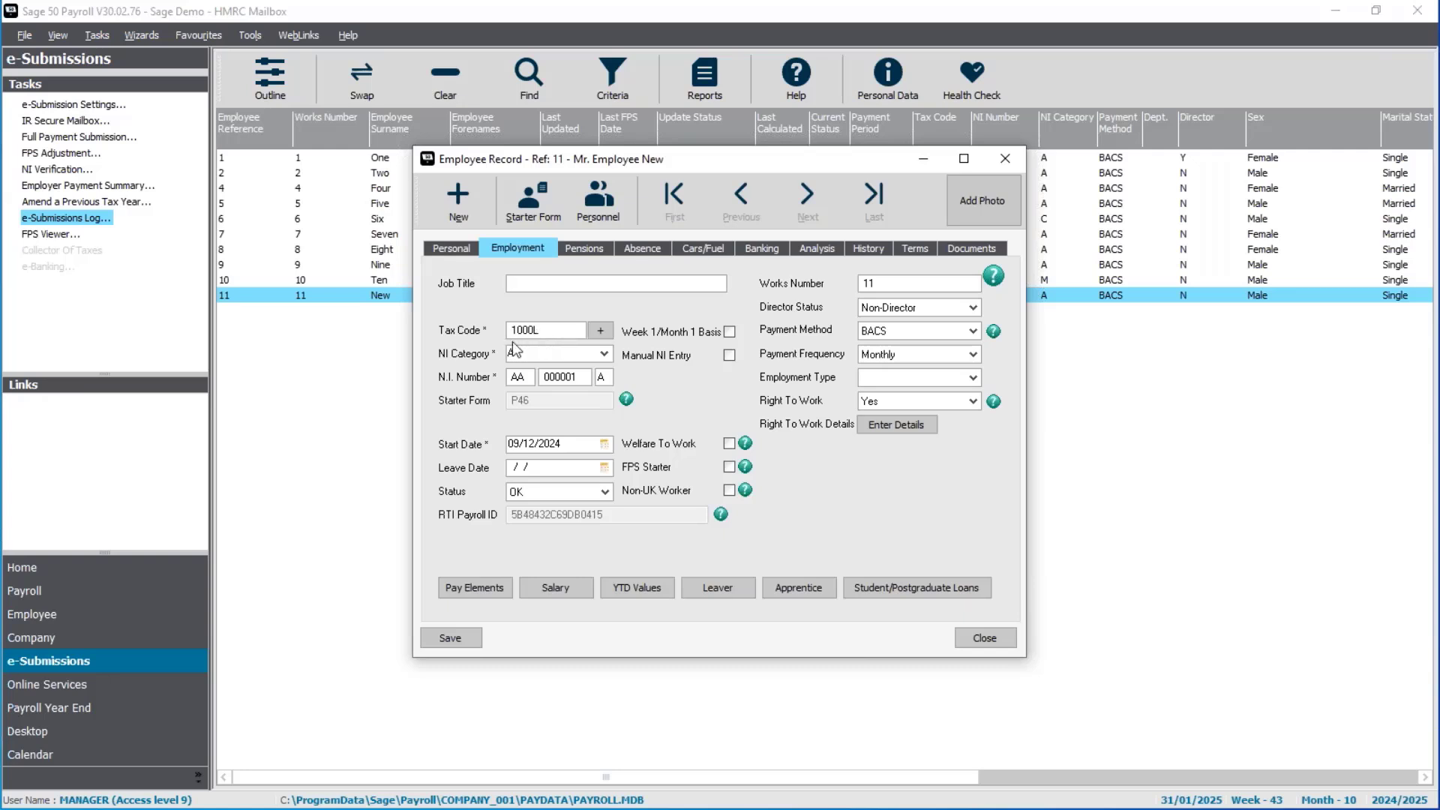
click(606, 334)
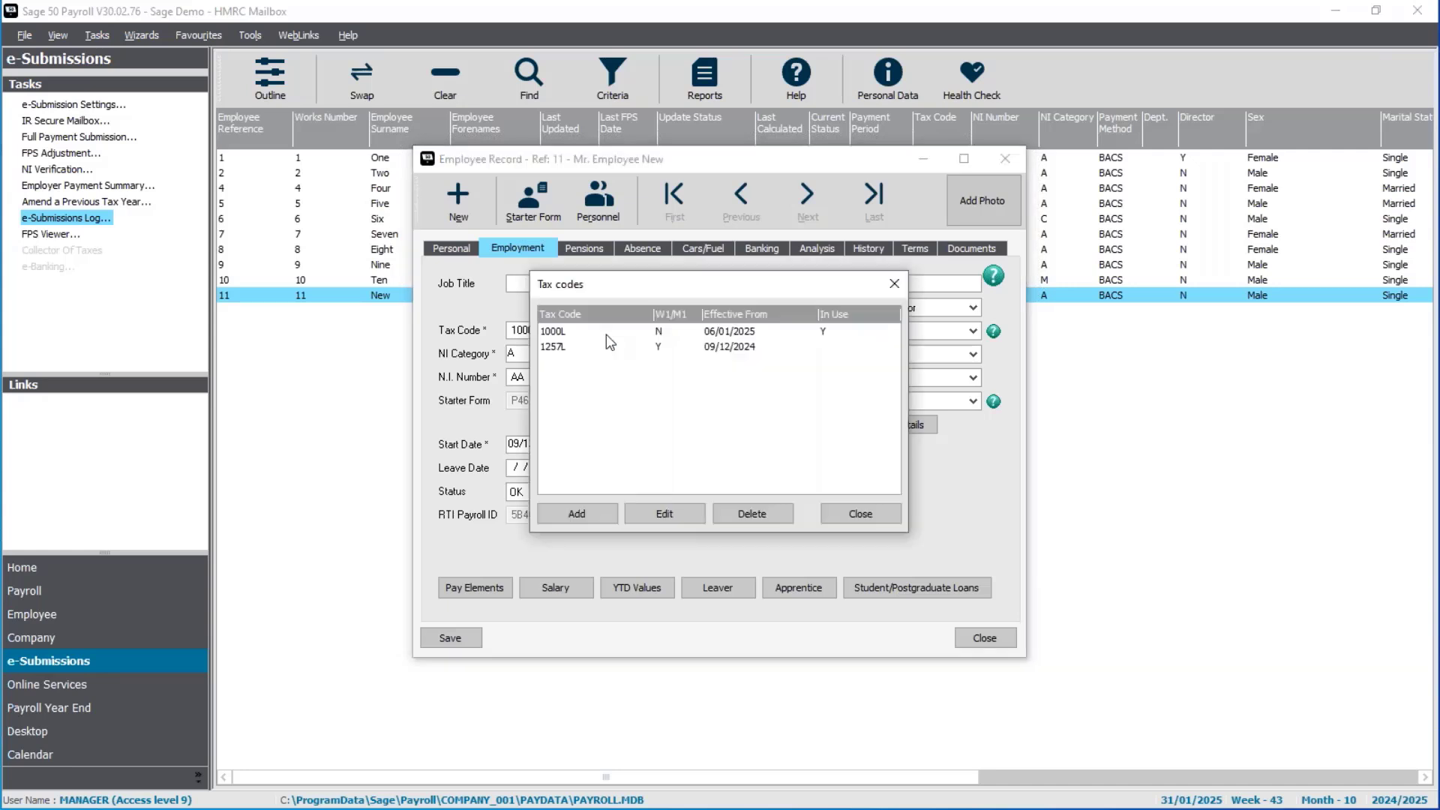
click(730, 347)
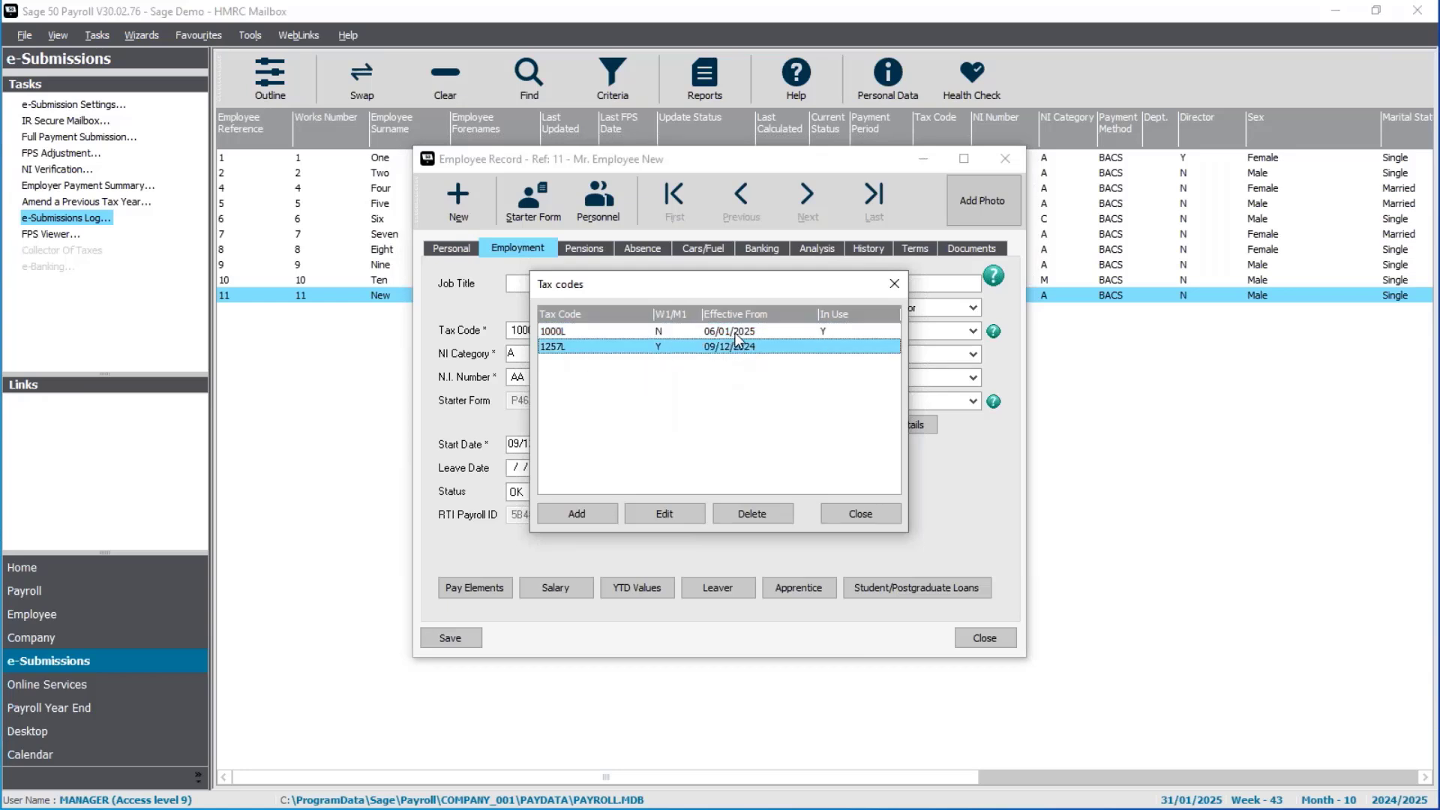
click(735, 332)
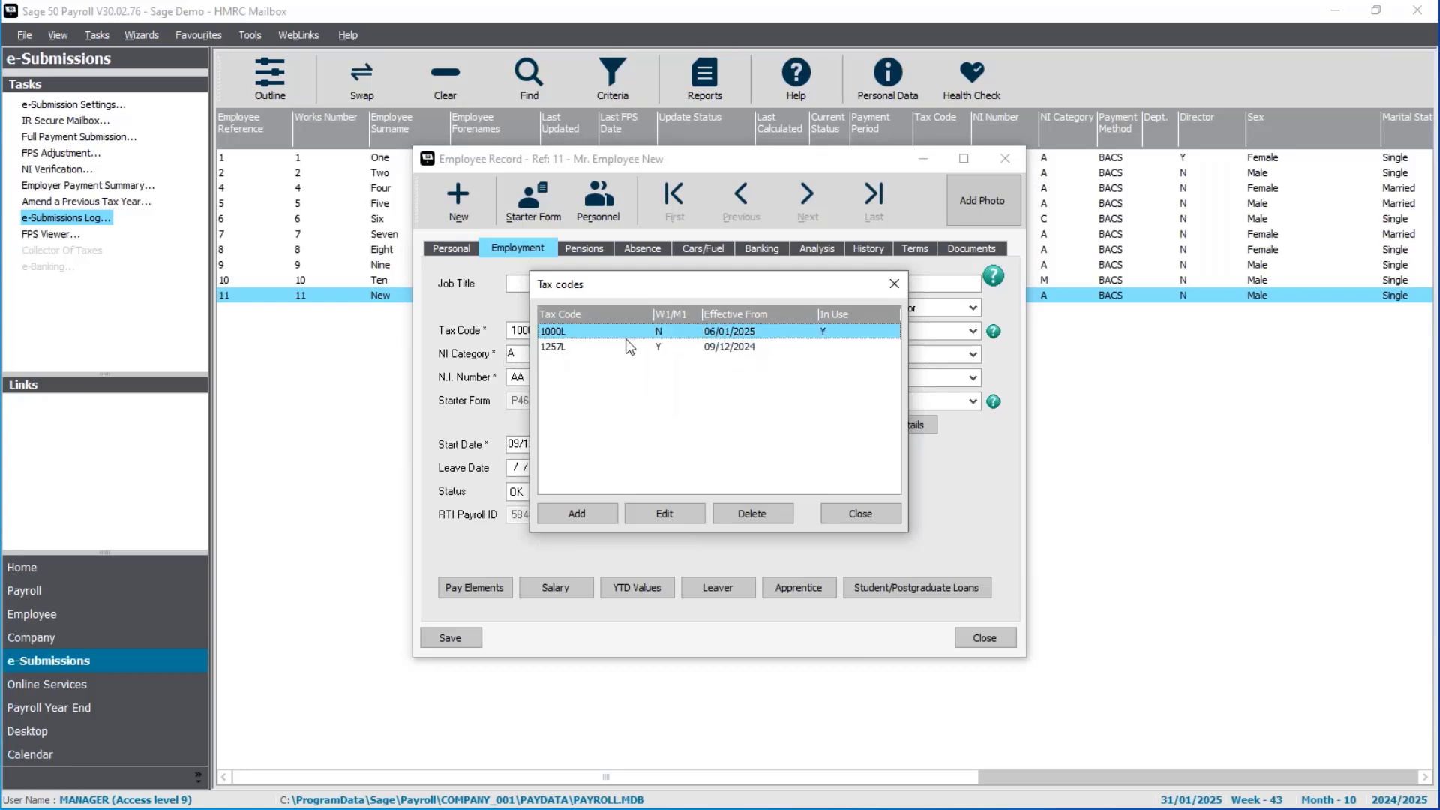
Step: Close the tax code history, examine the employee's year-to-date tax values including previous employment figures, and close the record
click(860, 512)
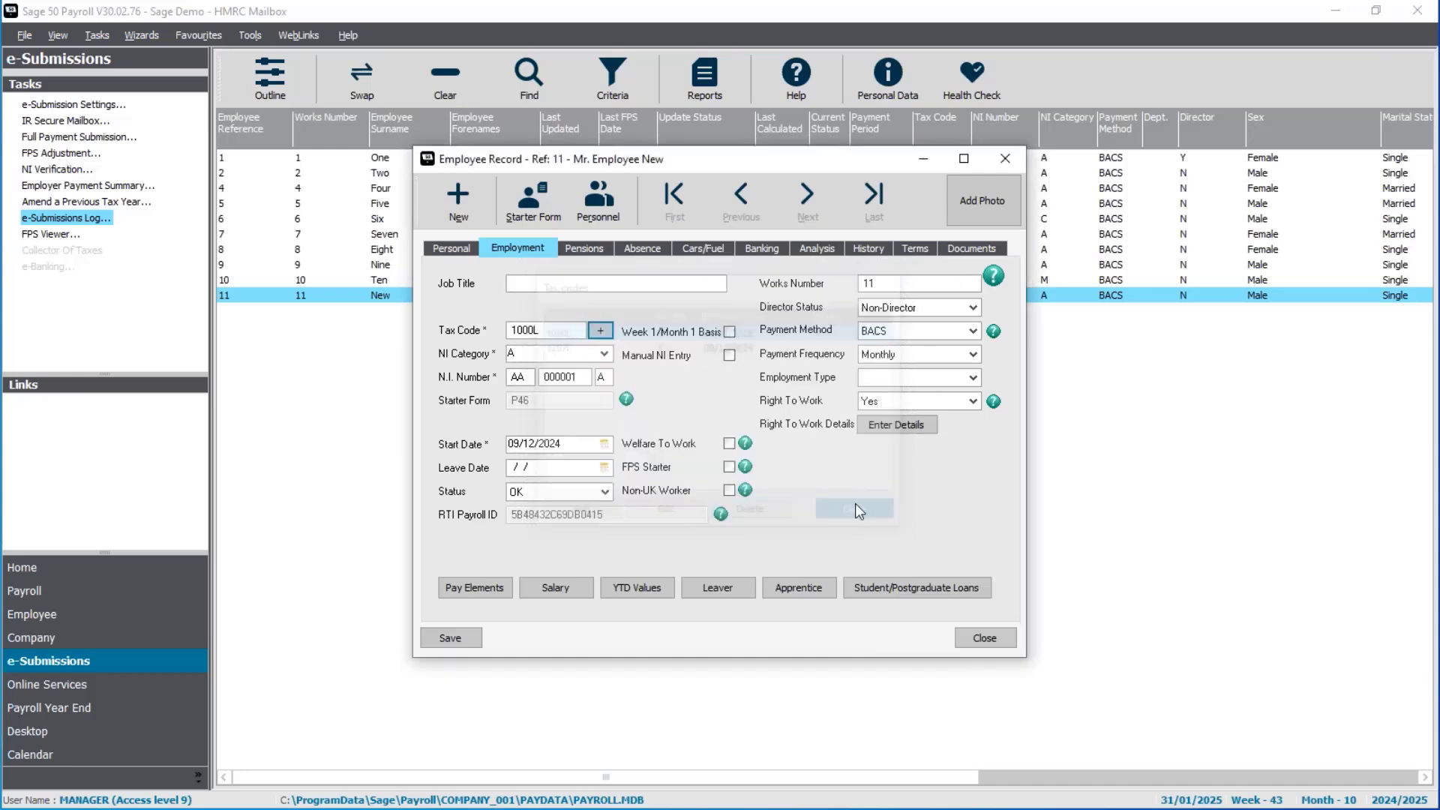
click(643, 589)
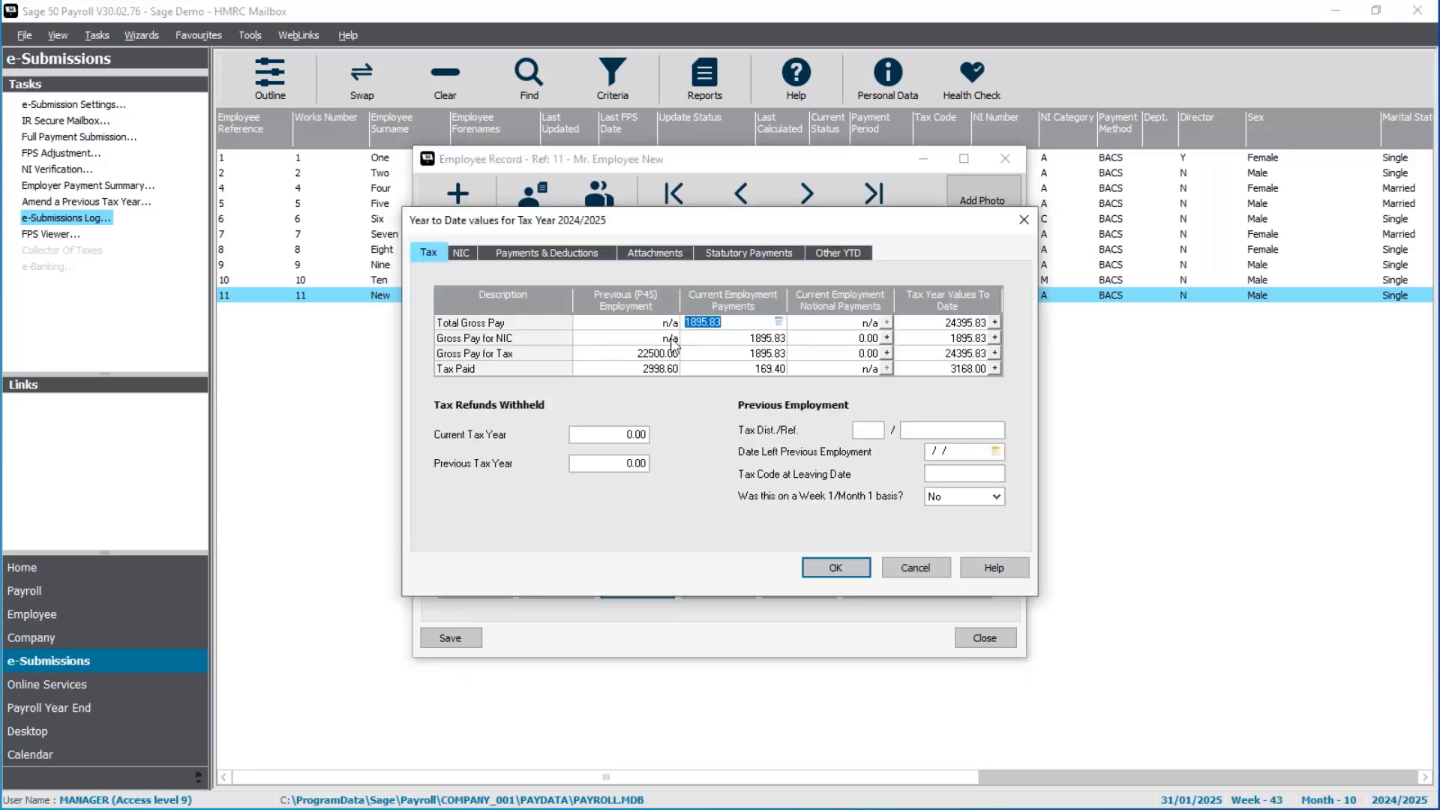
click(836, 568)
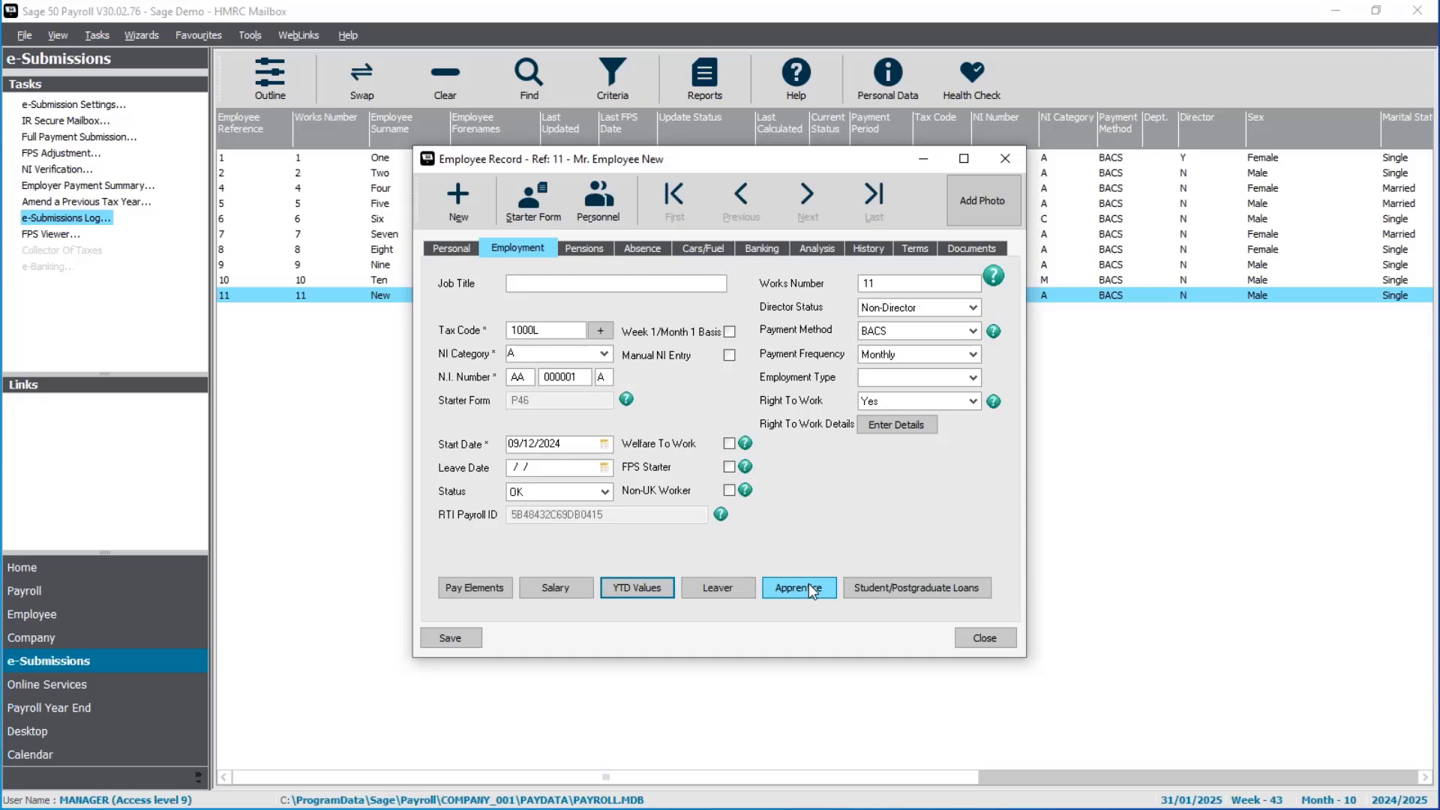
click(982, 640)
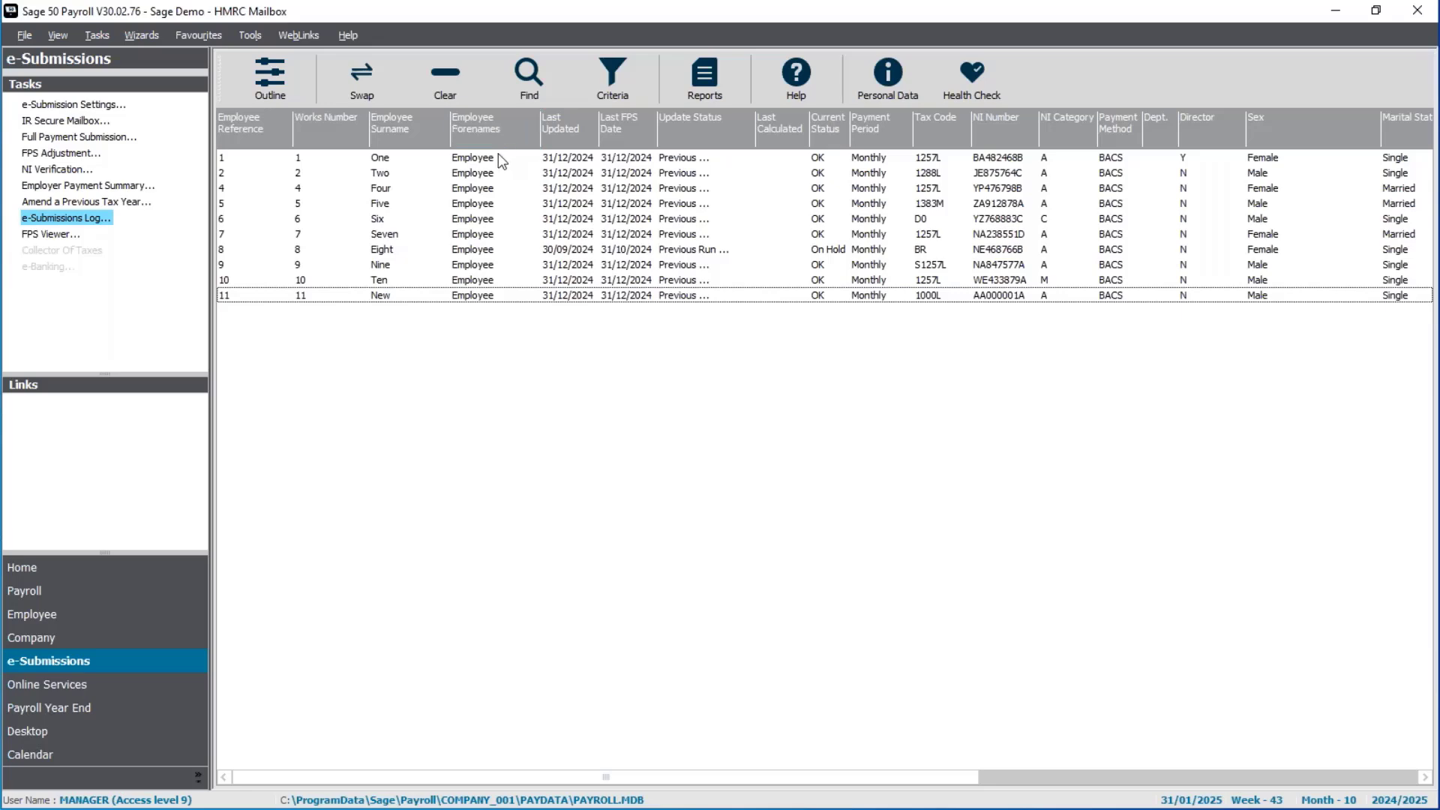
Step: View the student loan details in the employment section of the first employee's record, cancel them and close the record
double_click(491, 160)
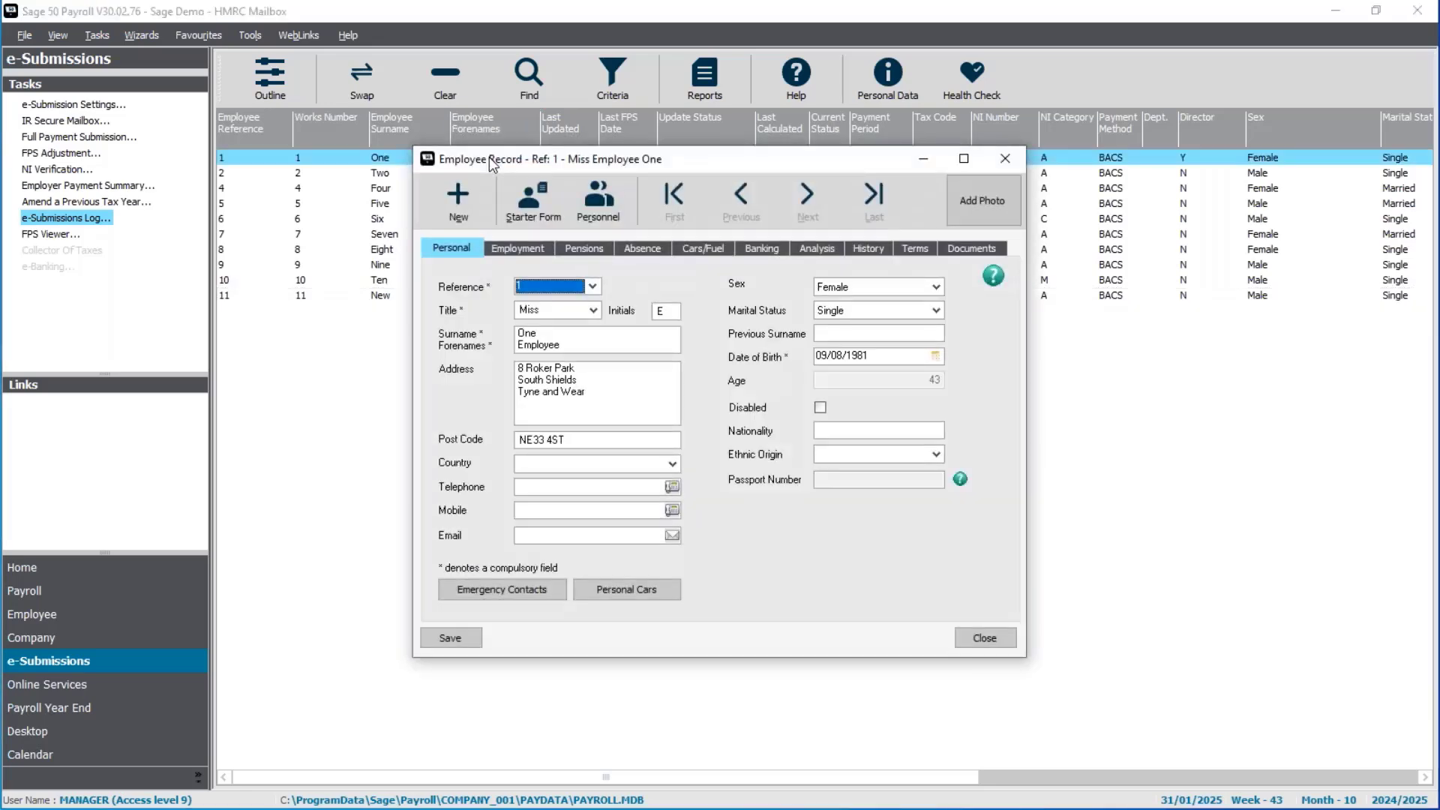
click(529, 251)
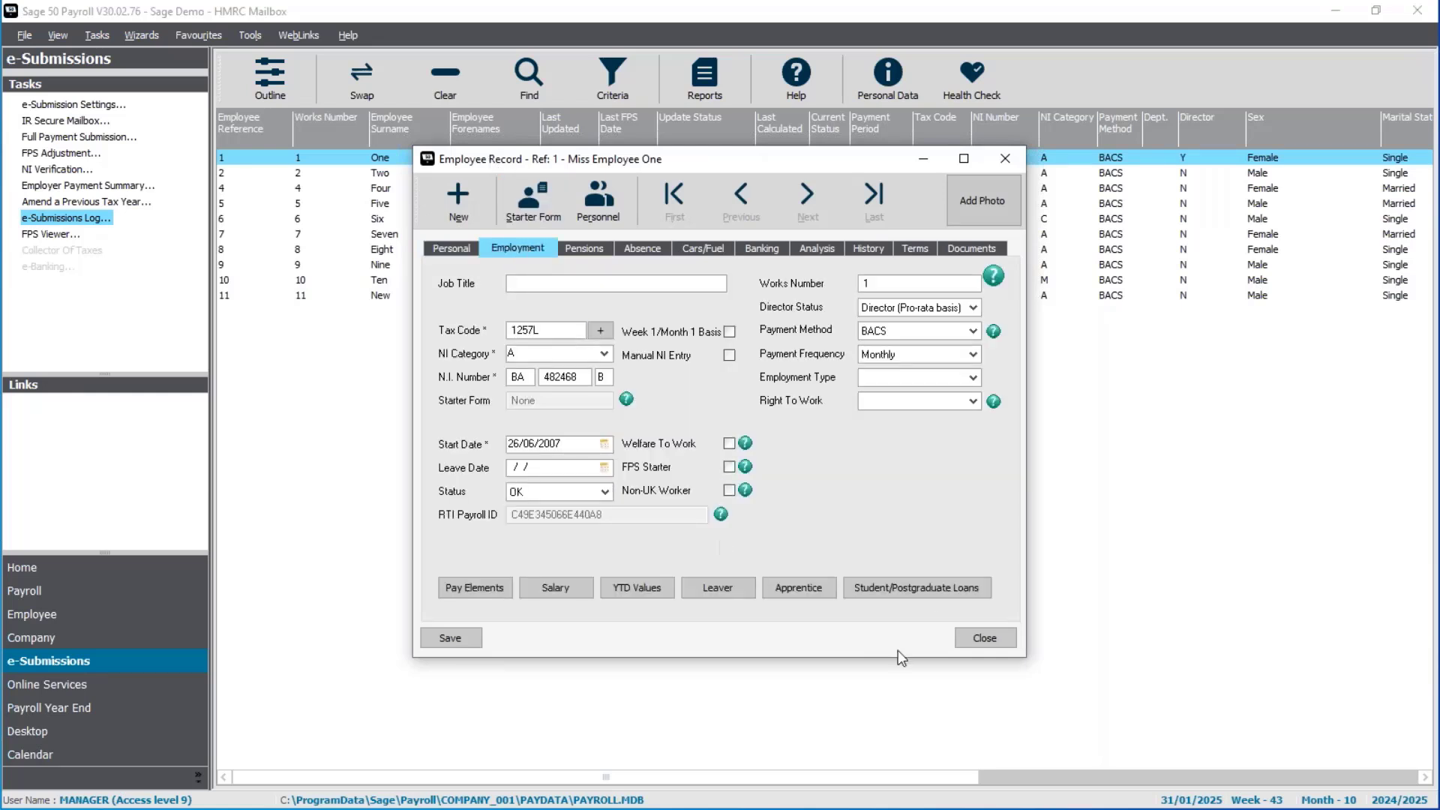
click(930, 591)
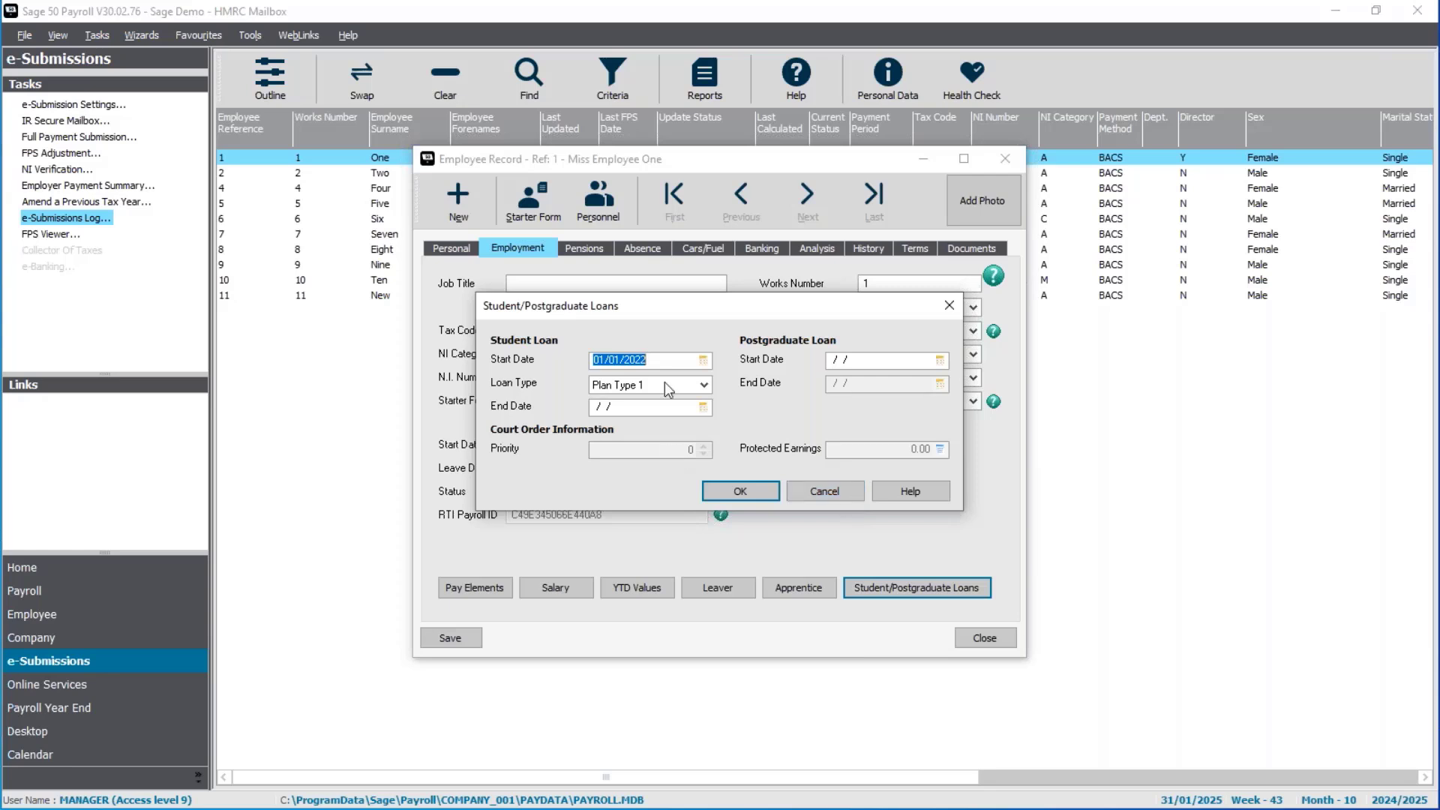
click(833, 494)
click(983, 637)
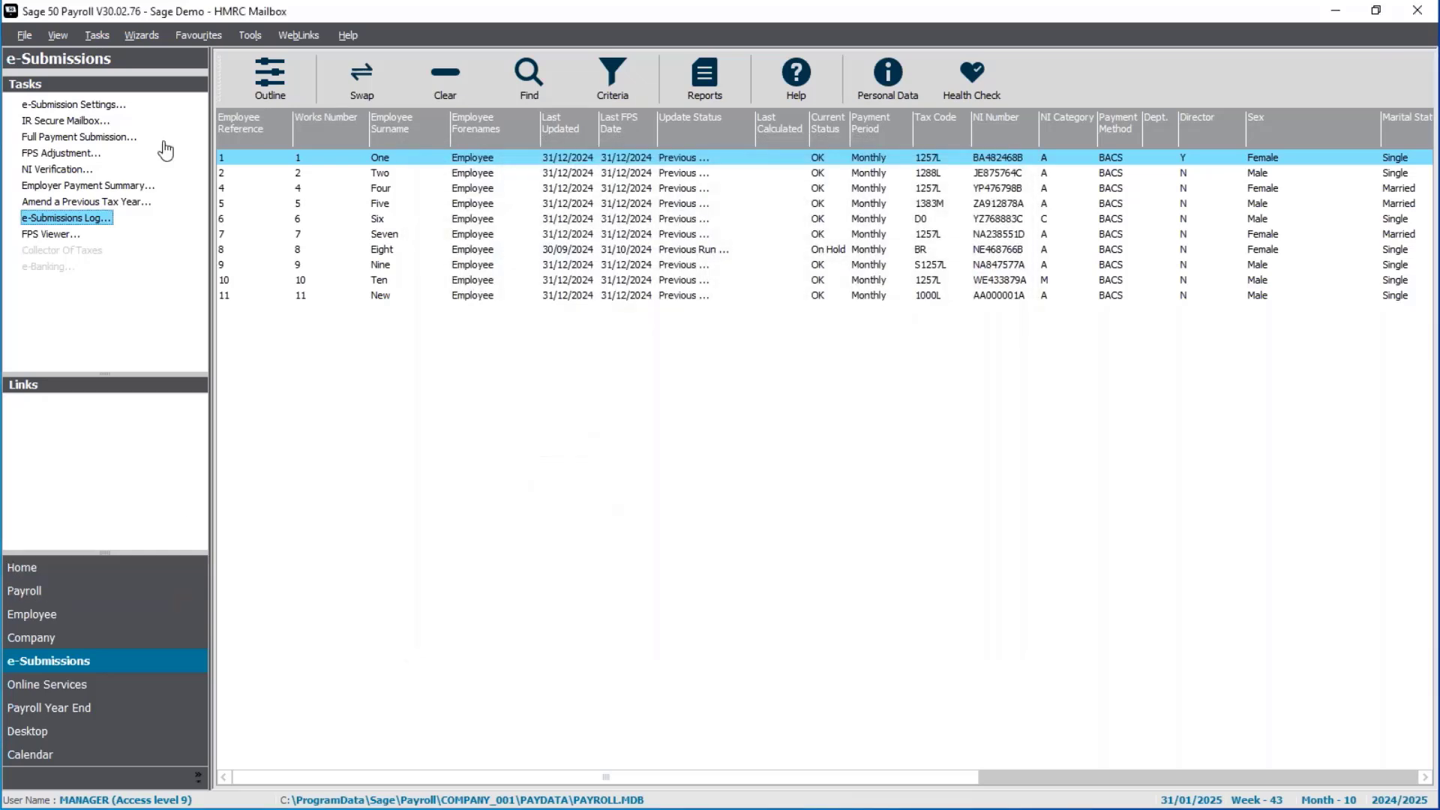
Step: Check the applied mail in the e-Submissions Log for the employee the SL1 notice relates to, and close the log
click(111, 219)
click(349, 194)
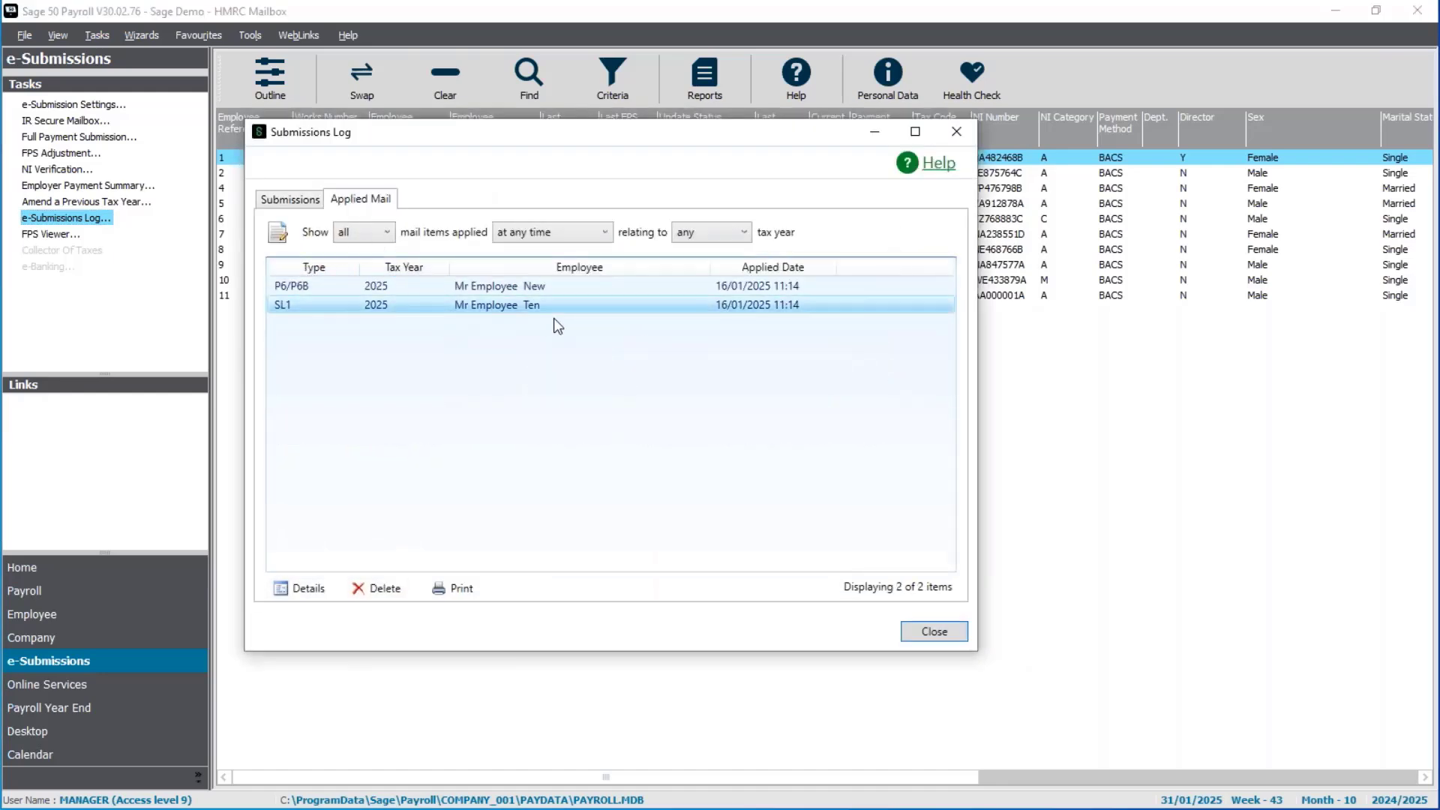
click(935, 632)
Step: Open the record of the employee updated by the SL1 notice, examine the student loan start date and plan type, and close it
click(543, 170)
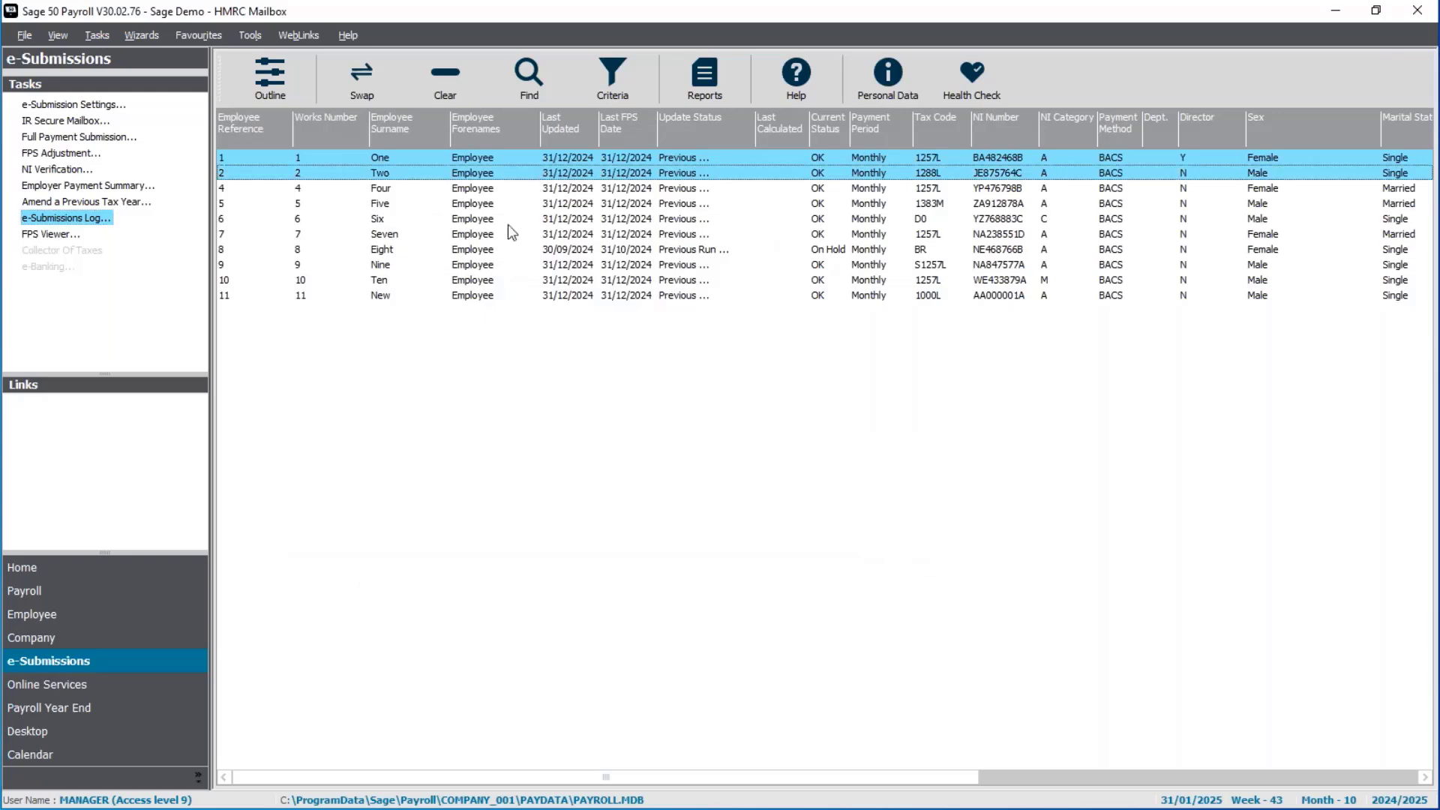
click(444, 169)
click(441, 159)
click(424, 281)
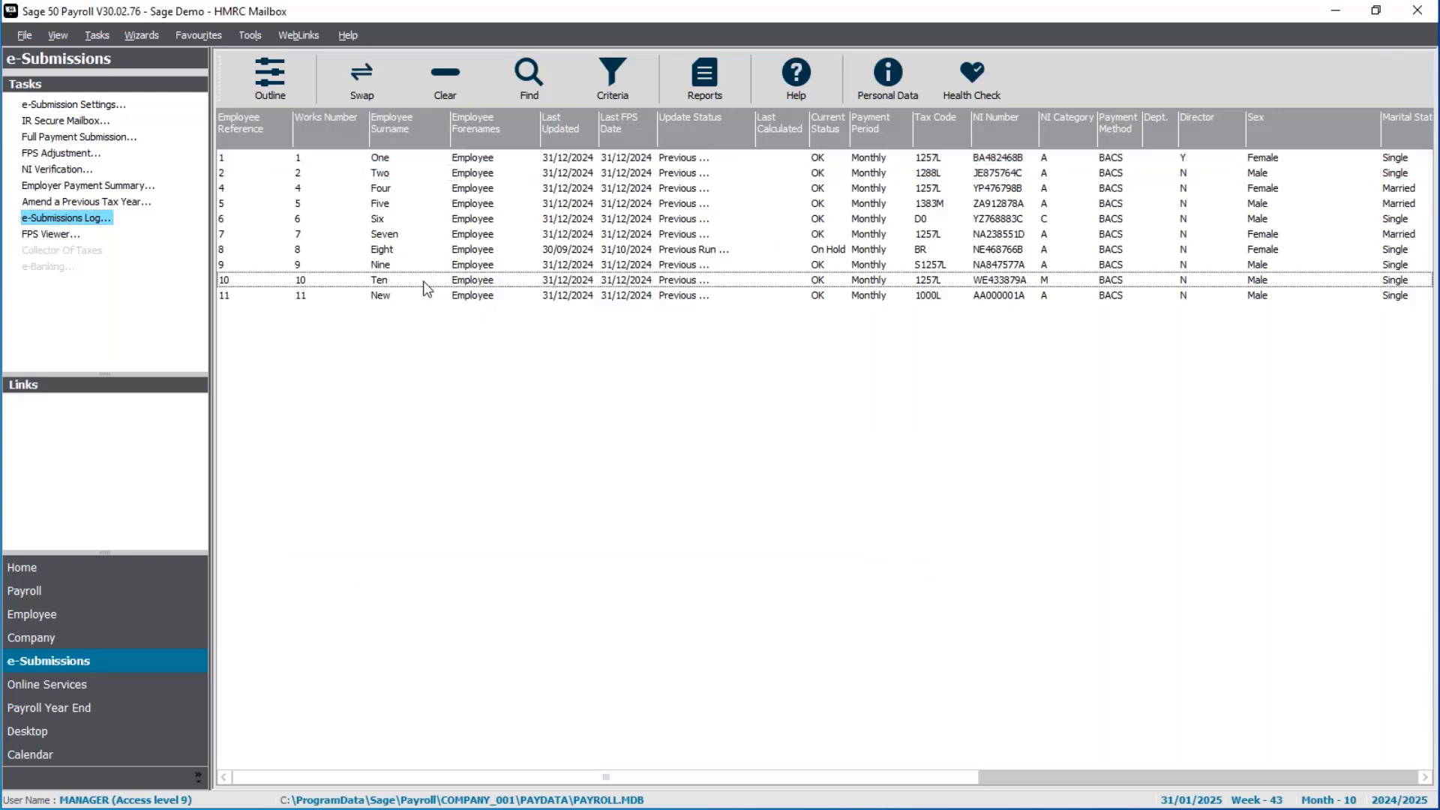
double_click(425, 282)
click(499, 250)
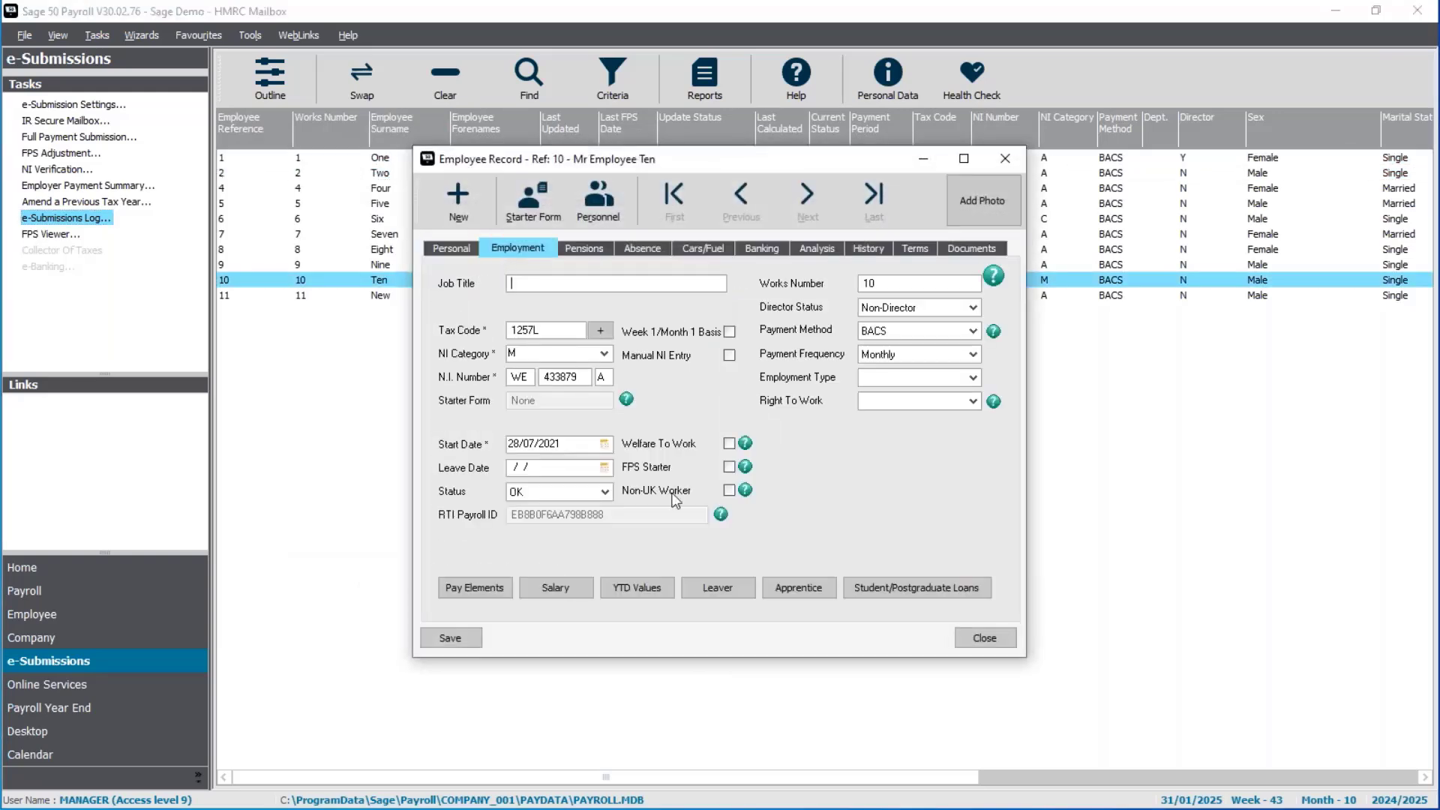
click(887, 588)
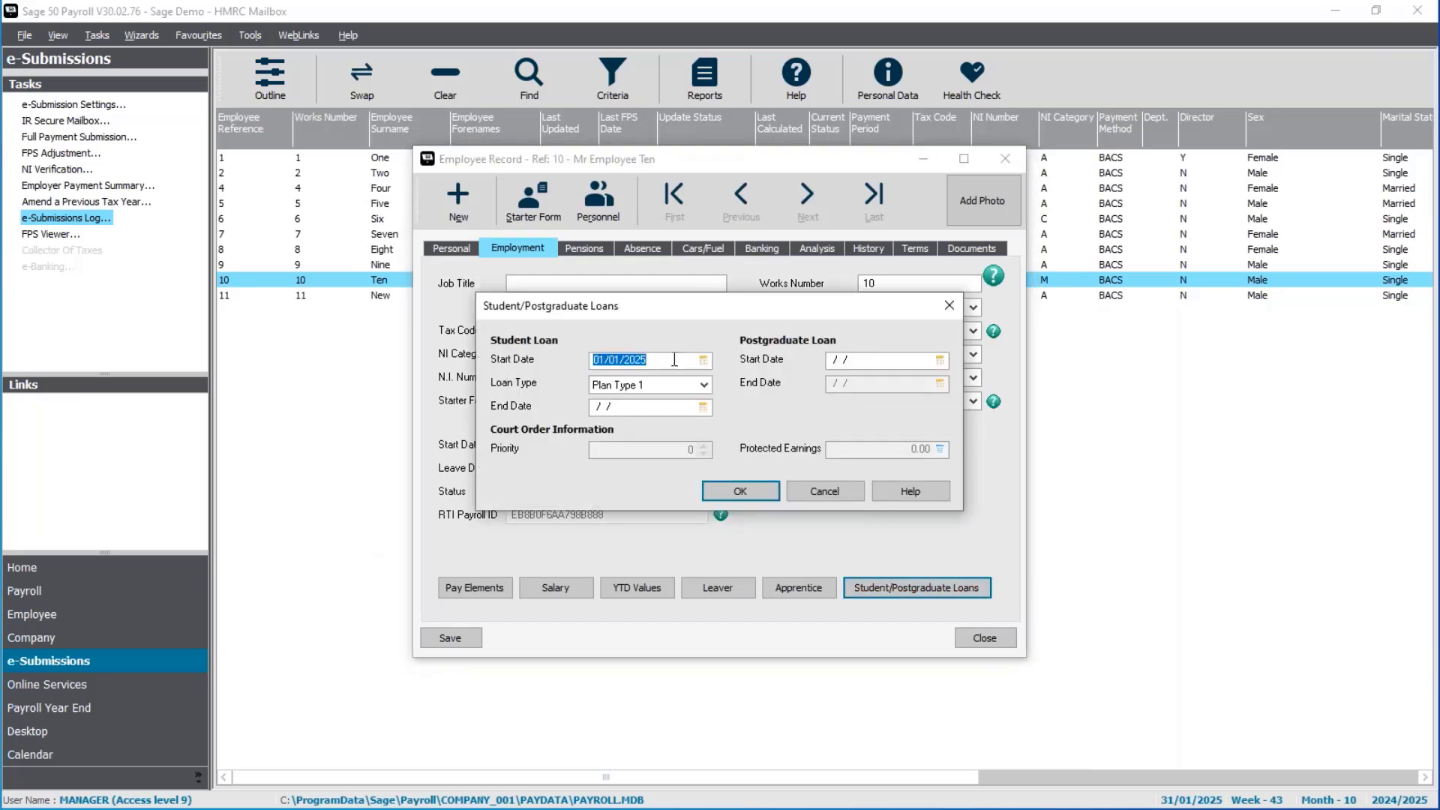
click(675, 358)
click(809, 491)
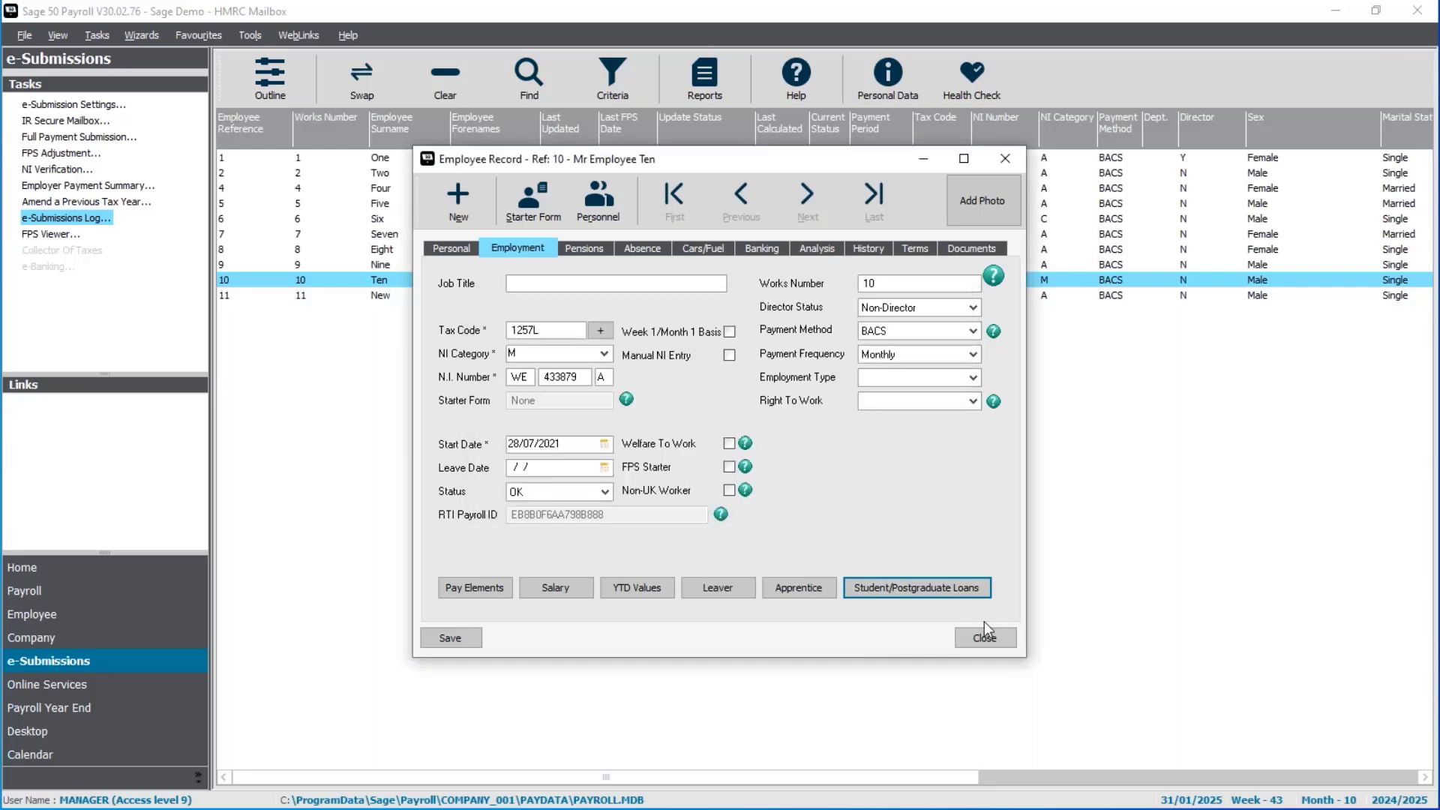
click(1008, 641)
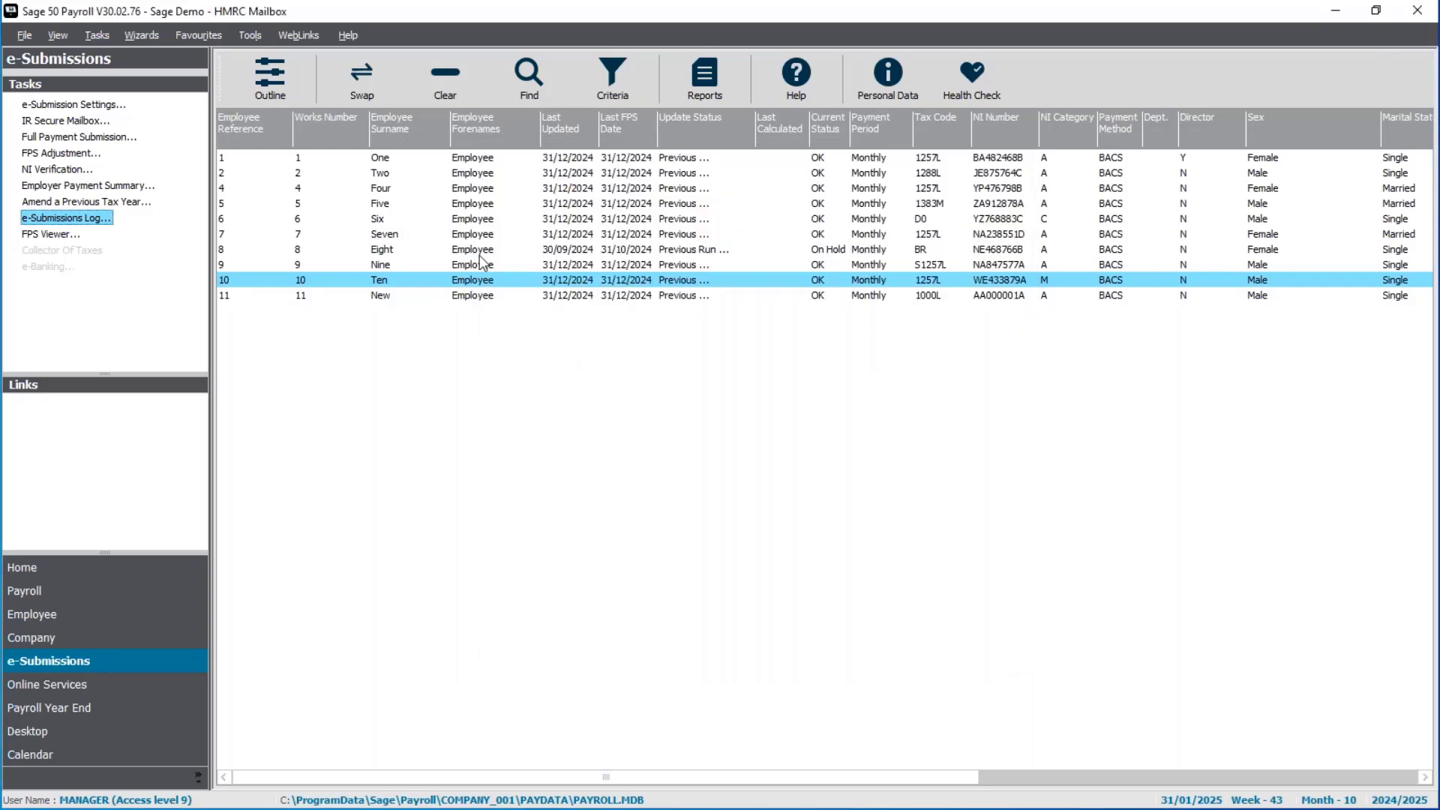
Step: Select all employees and run Update Records for them through the wizard, deselecting those on hold or otherwise ineligible
click(420, 83)
click(363, 81)
click(56, 591)
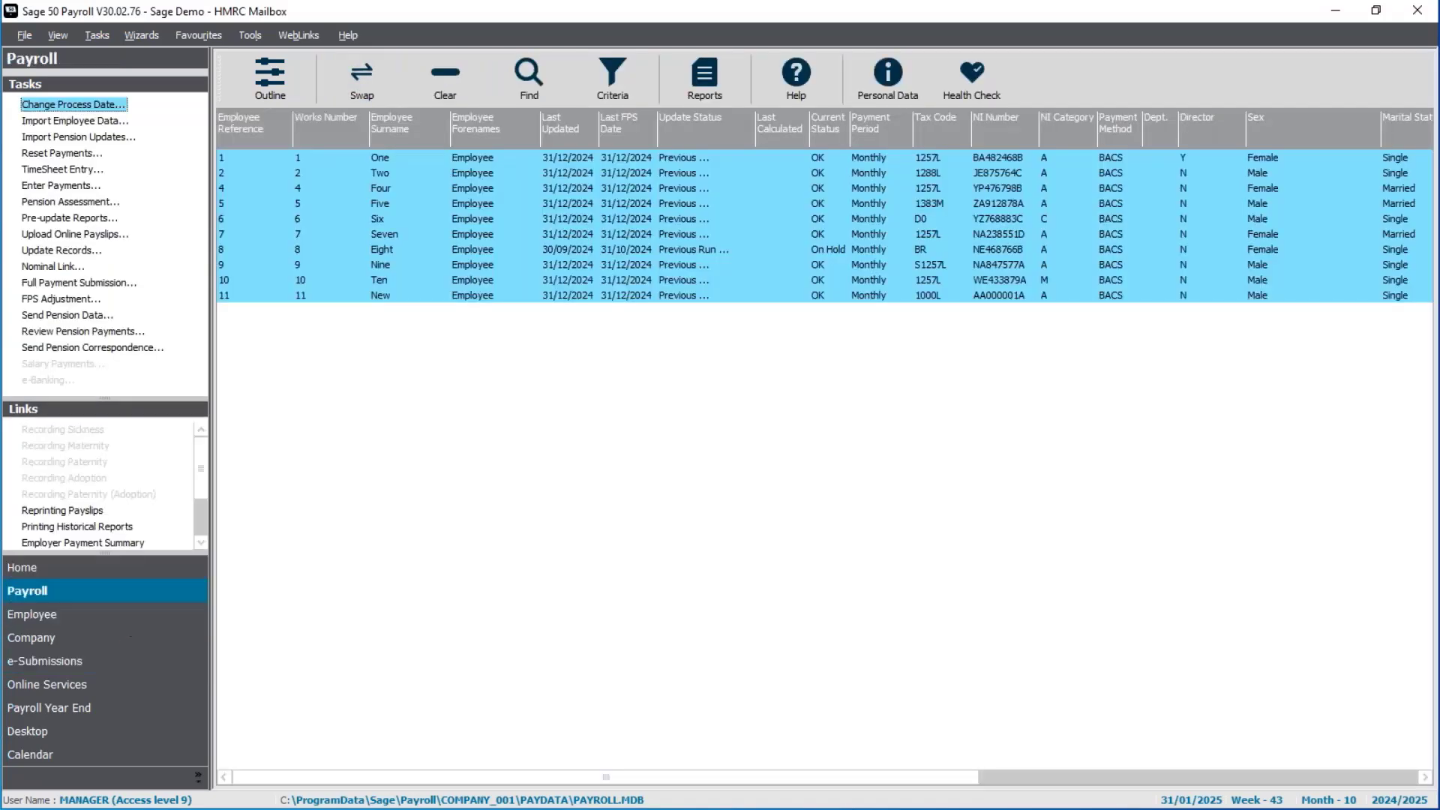
click(60, 250)
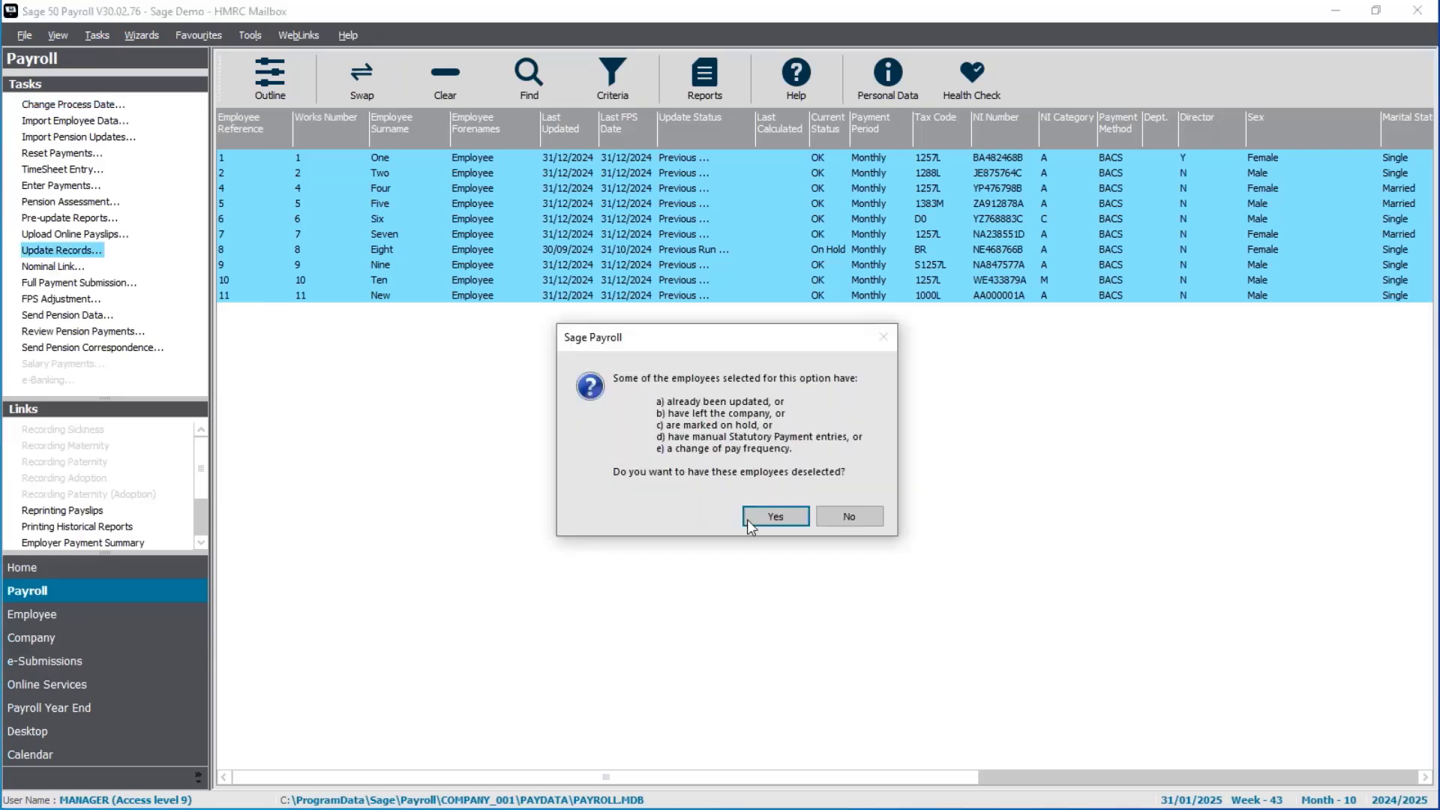
click(747, 519)
click(780, 491)
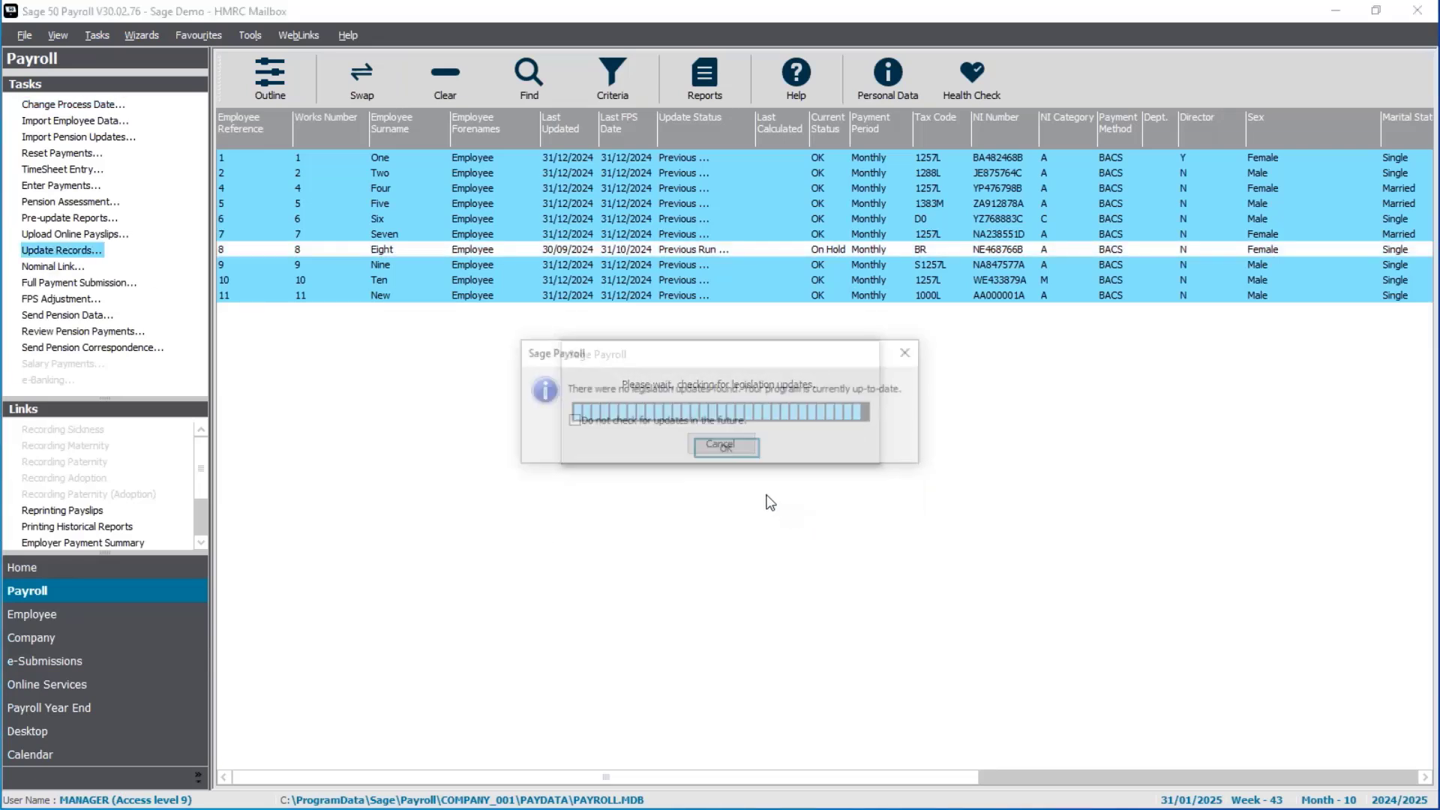
click(727, 450)
click(765, 486)
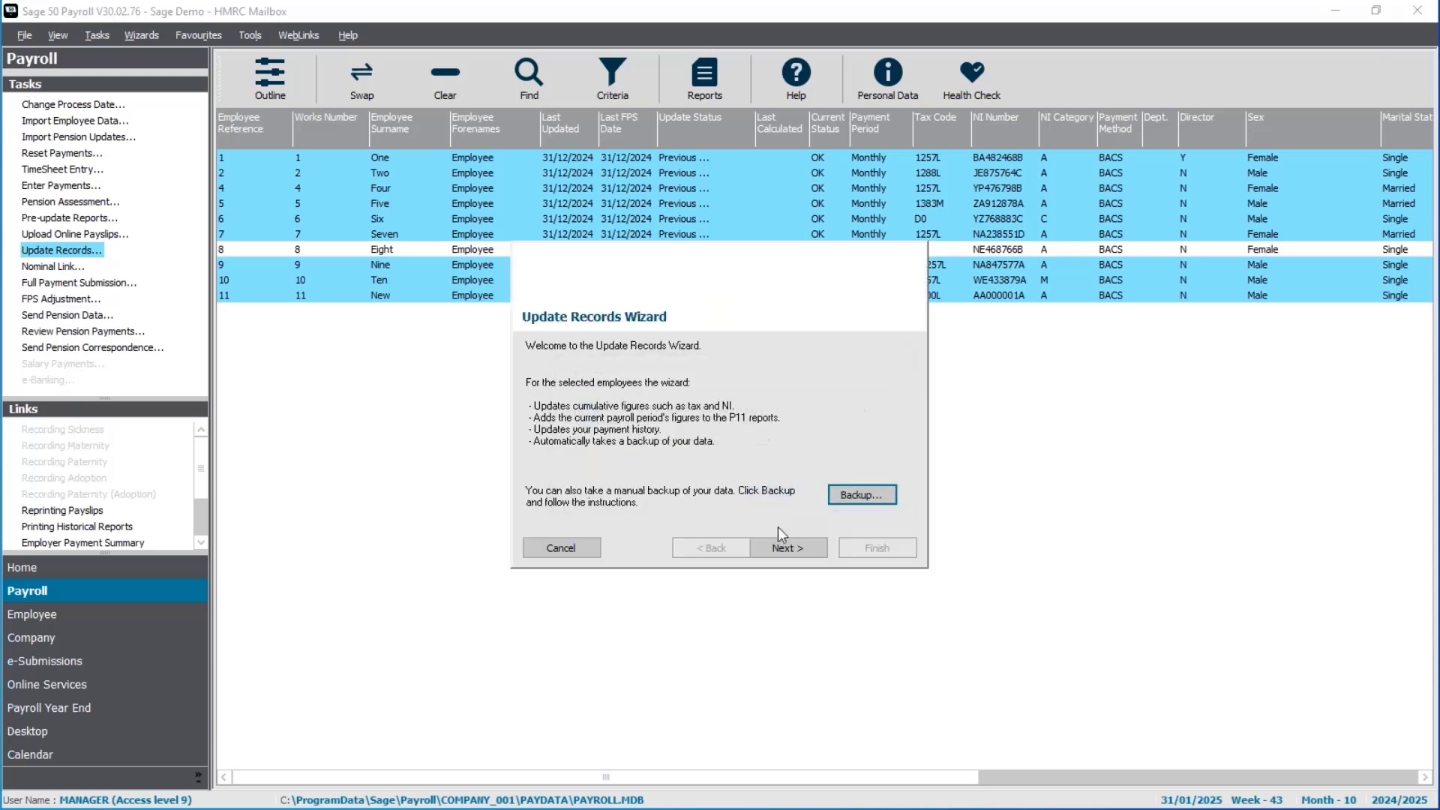
click(788, 547)
click(863, 547)
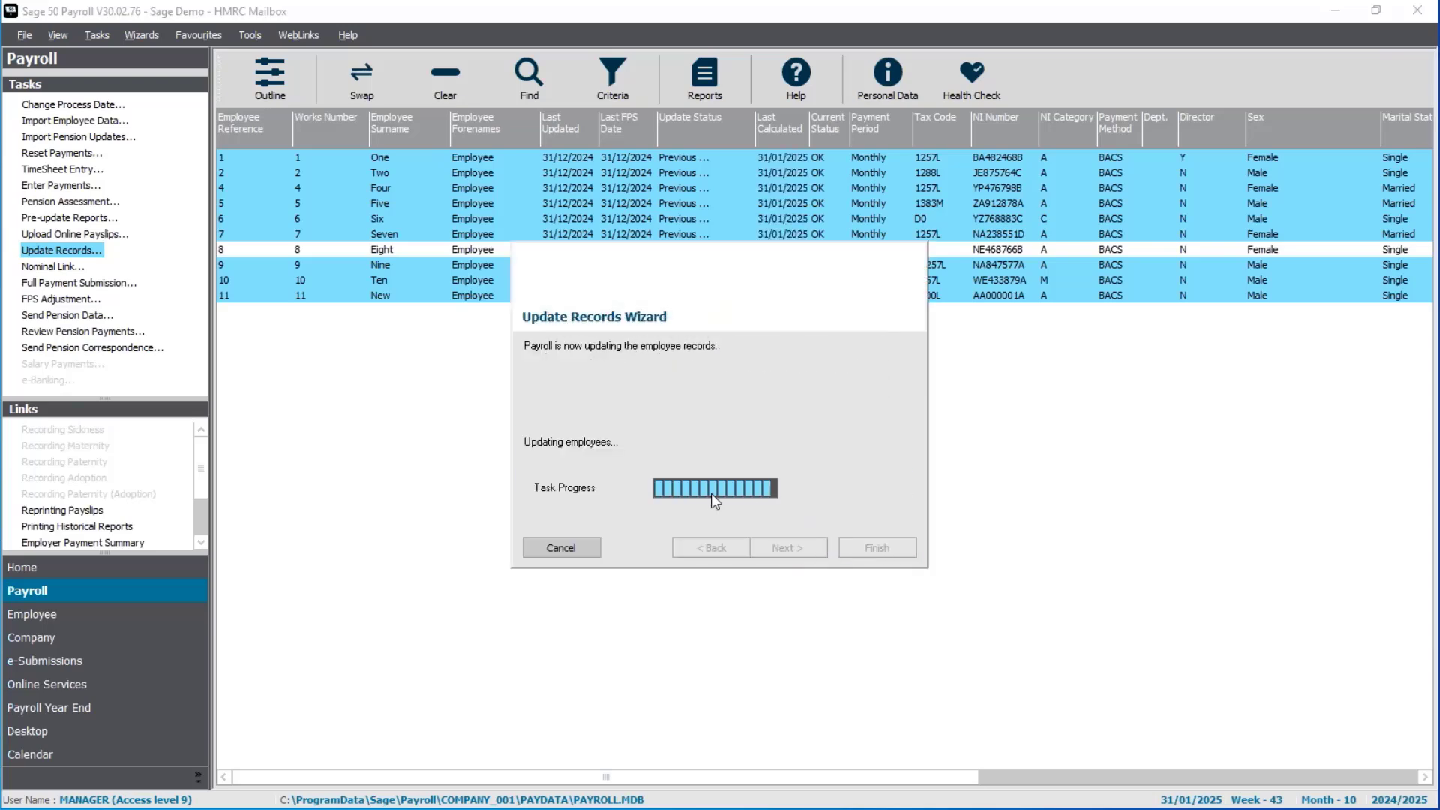
click(890, 484)
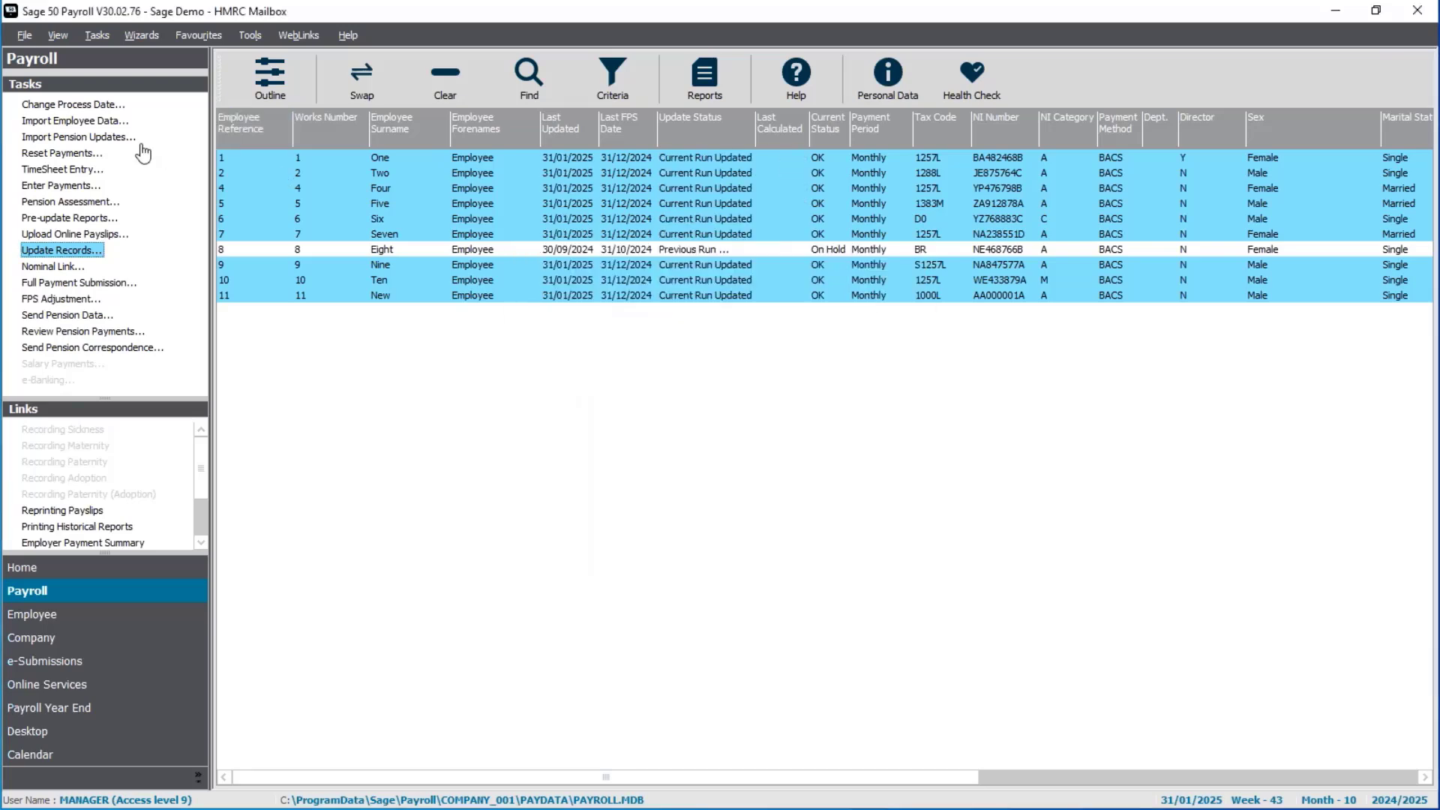
Step: Change the payroll process date to 28/02/2025 and clear the employee selection
click(99, 104)
click(815, 362)
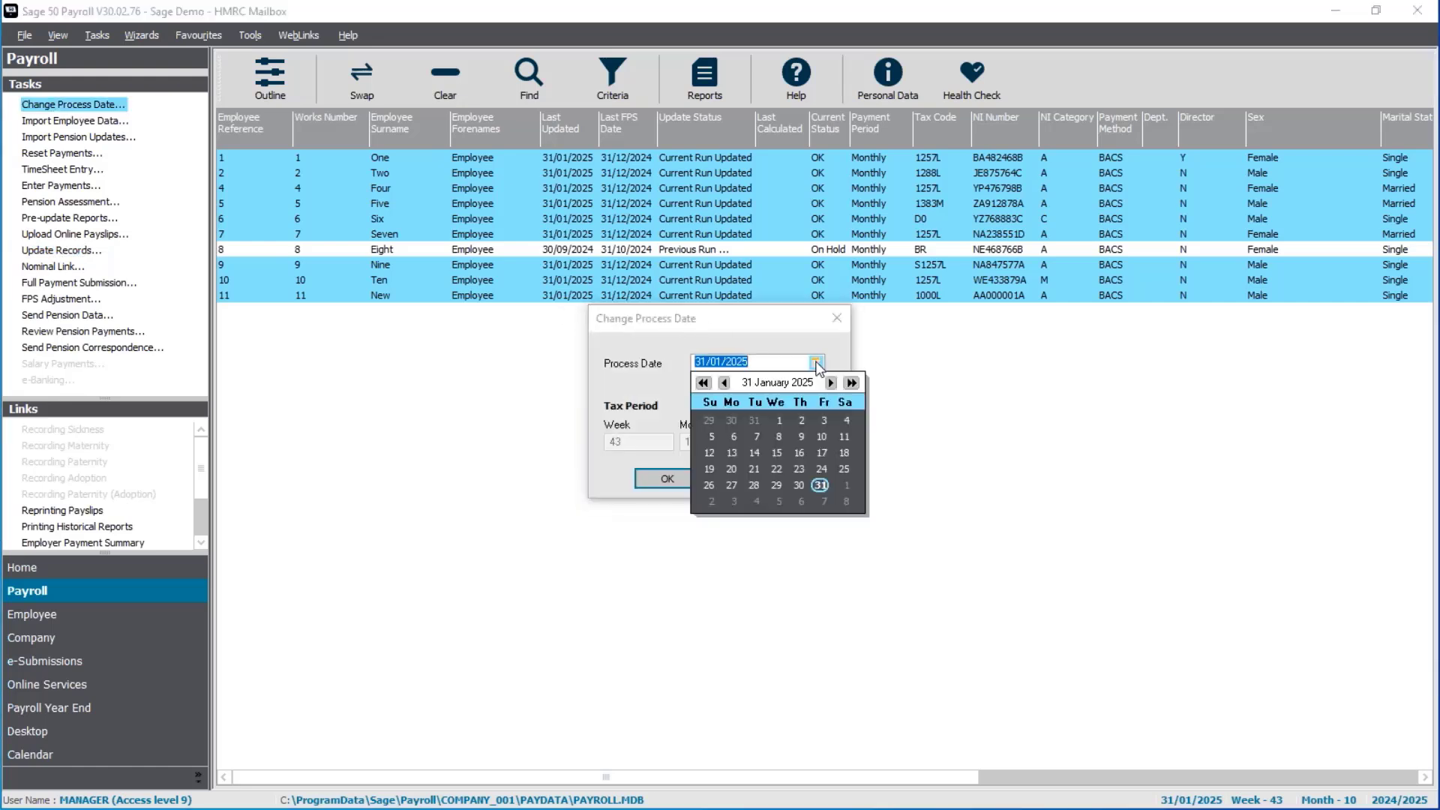
click(829, 383)
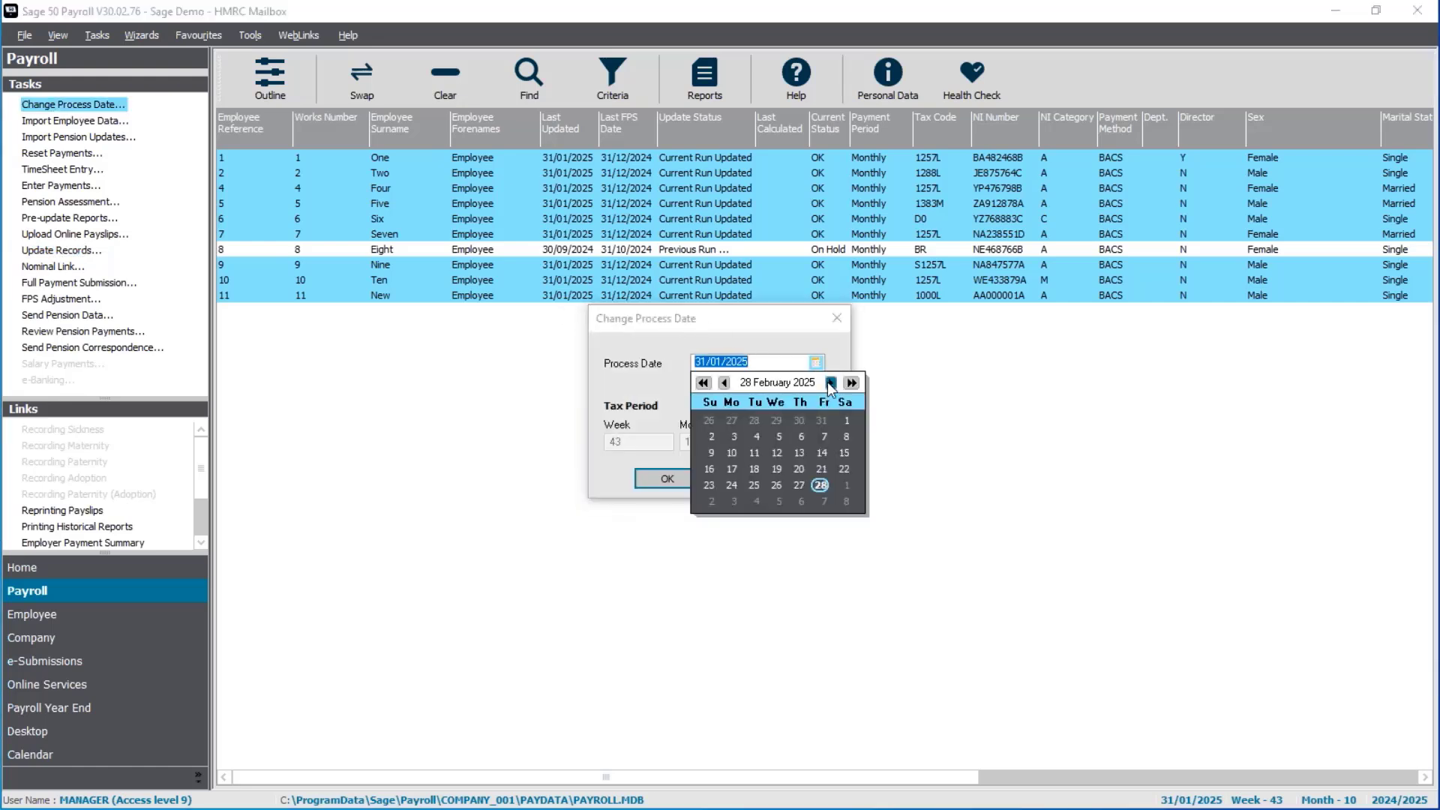
click(826, 485)
click(679, 486)
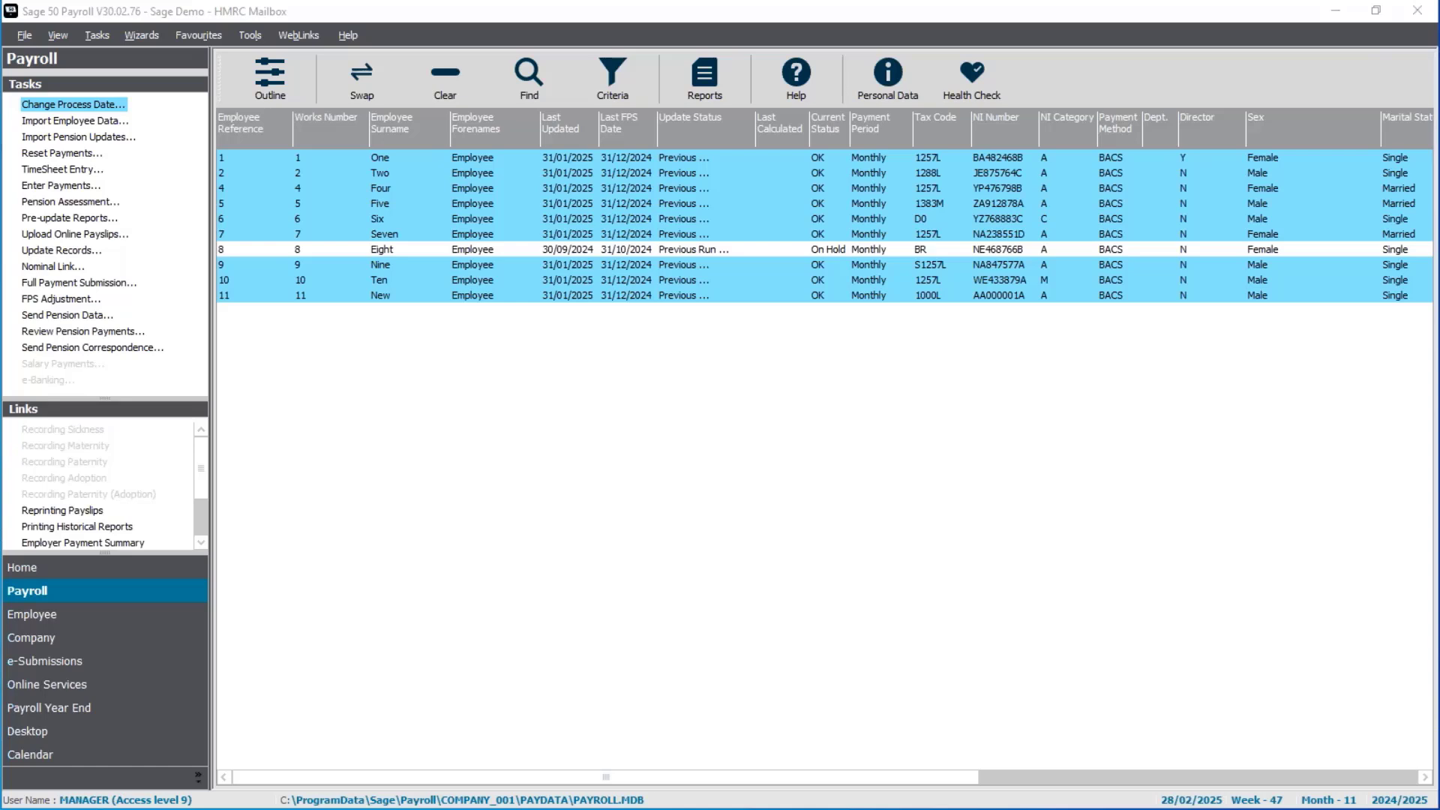
click(457, 75)
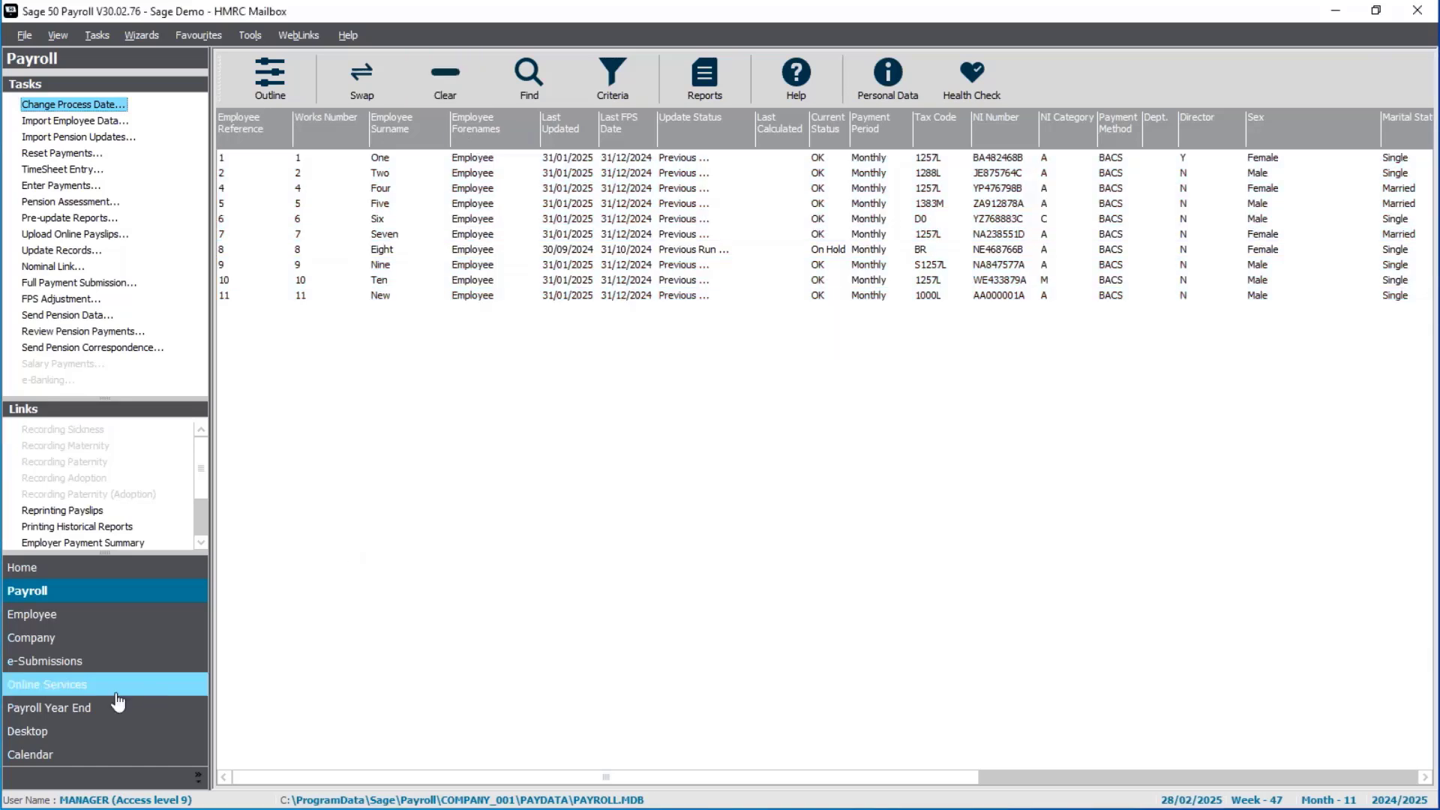
Step: Open the IR Secure Mailbox from e-Submissions and list the P9 notices of coding
click(106, 663)
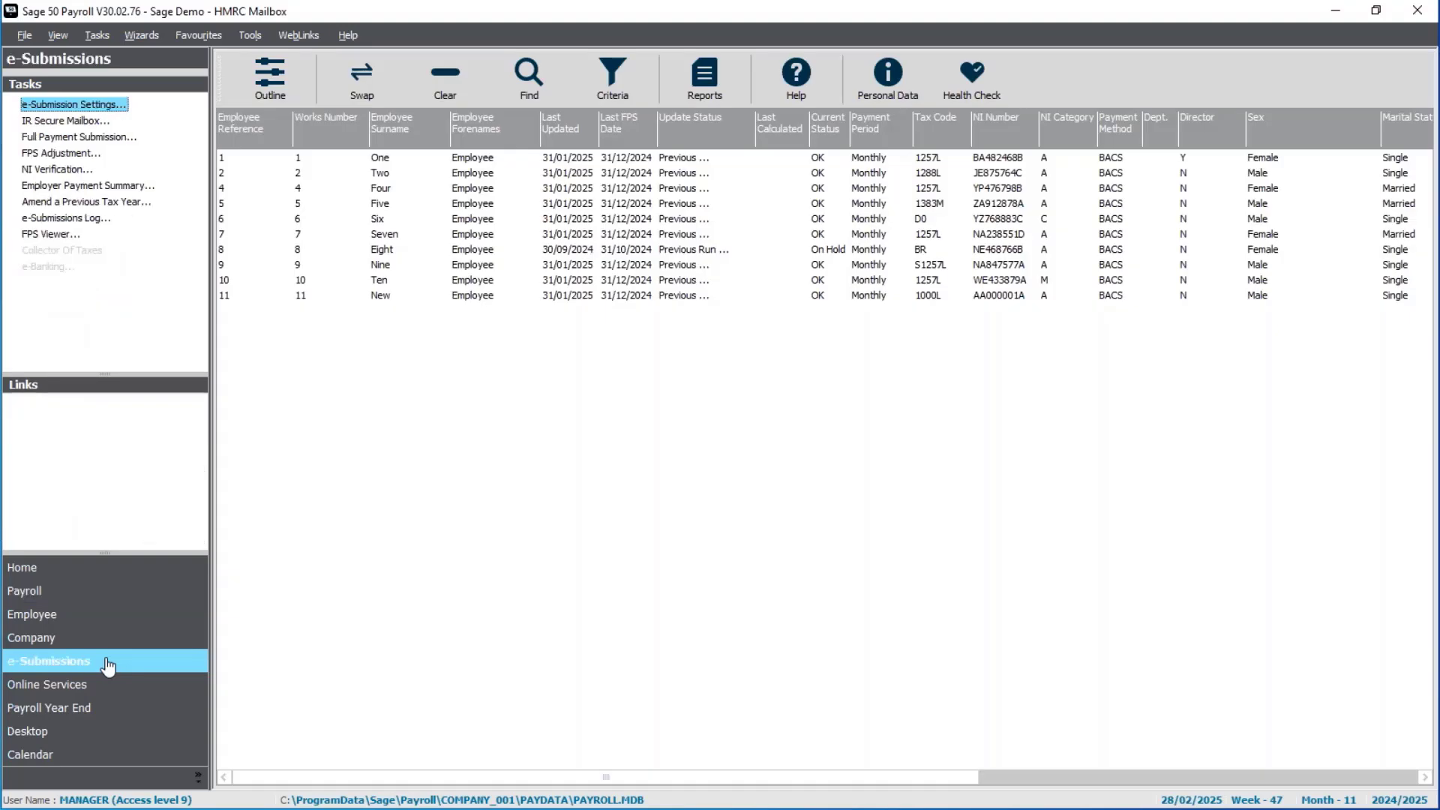
click(89, 122)
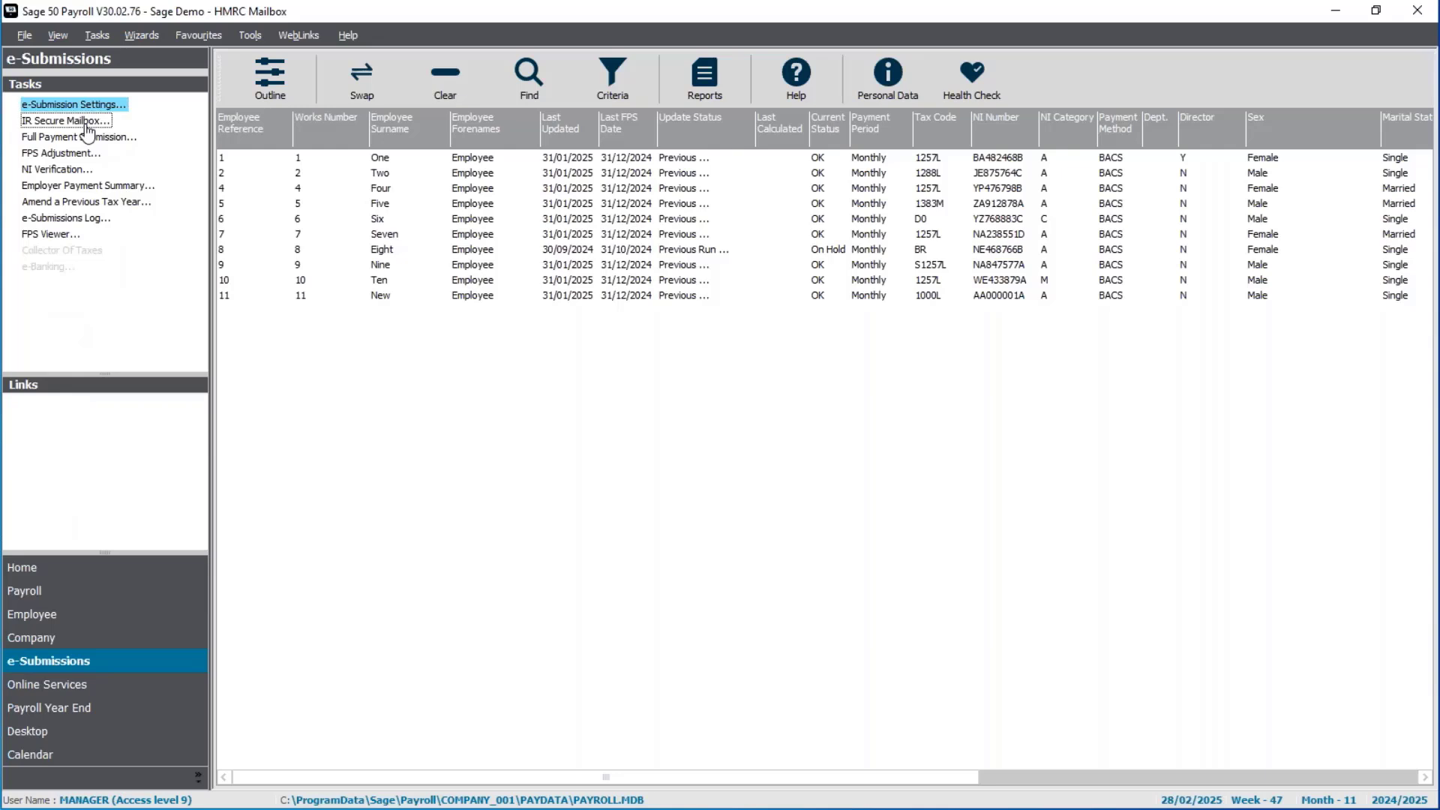
click(87, 128)
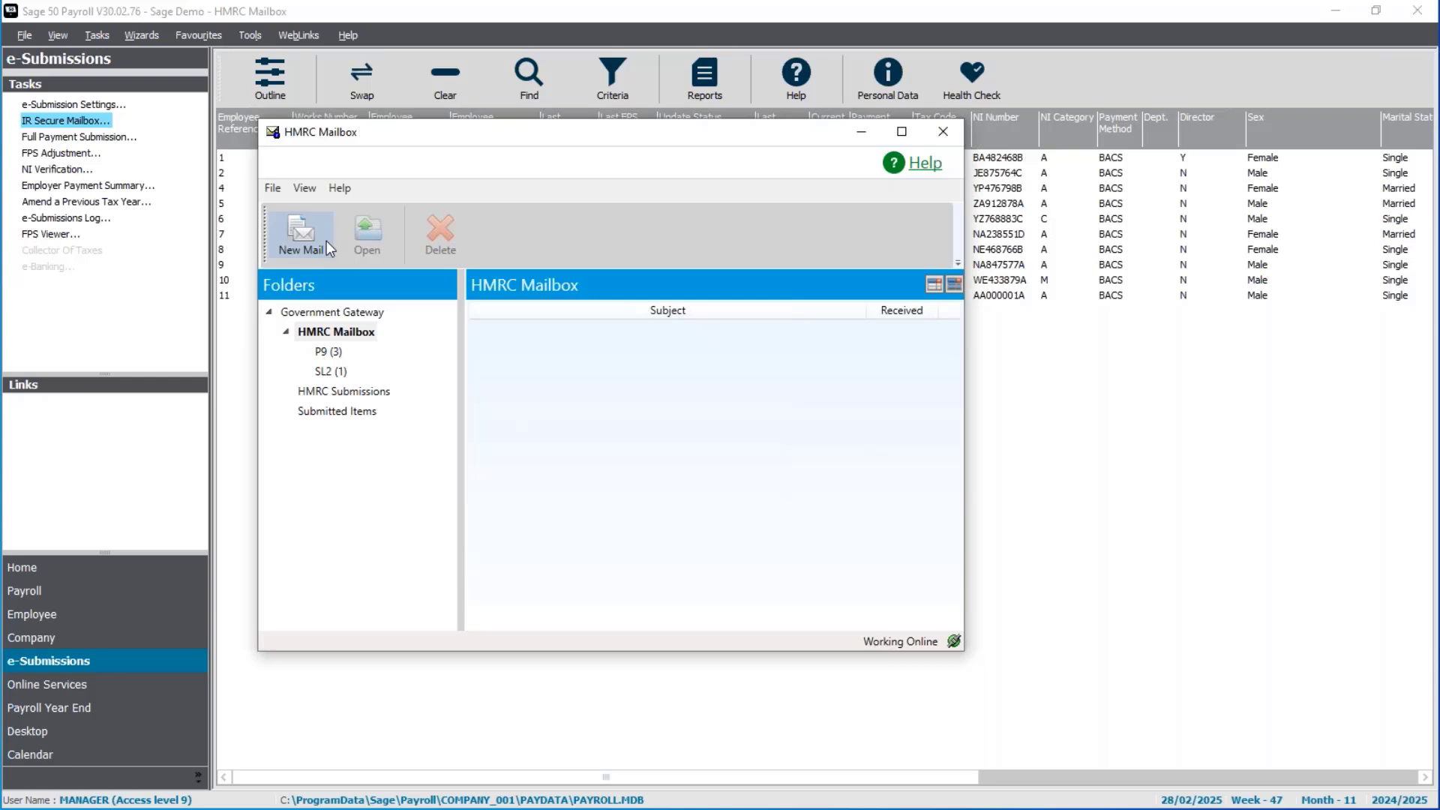
click(328, 354)
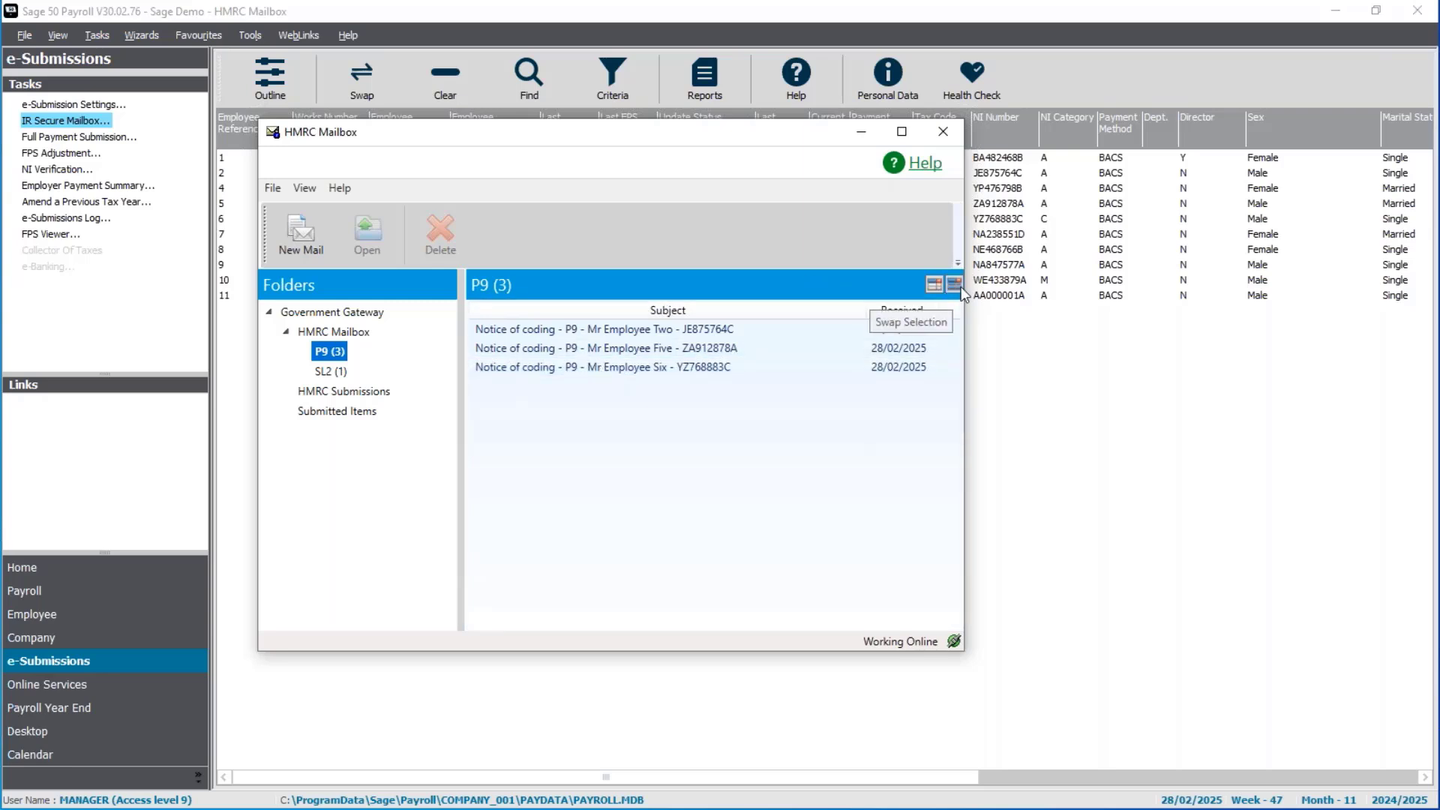
Step: Select all P9 notices by swapping the selection, open them together to review the amended tax codes, and close without applying
click(935, 291)
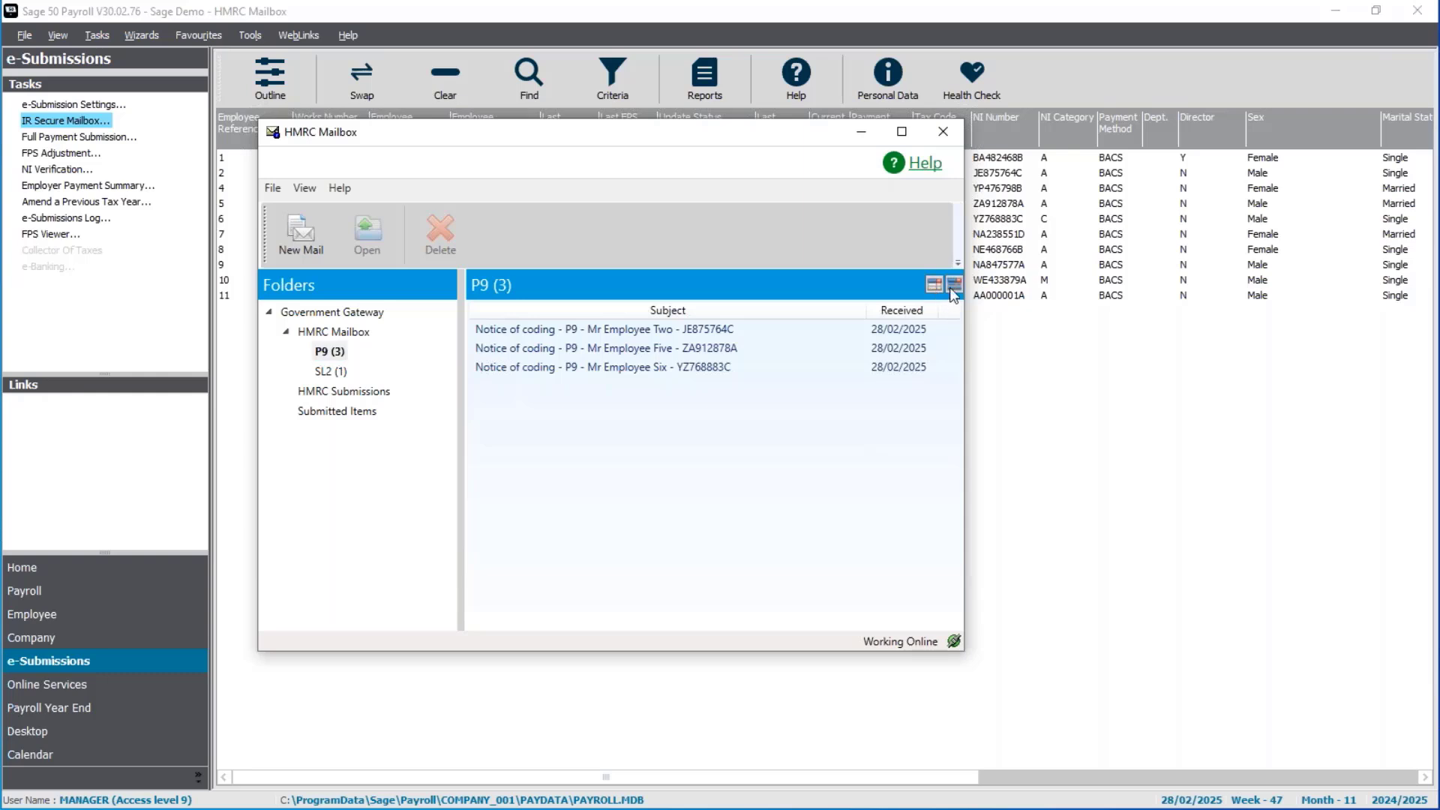
click(953, 285)
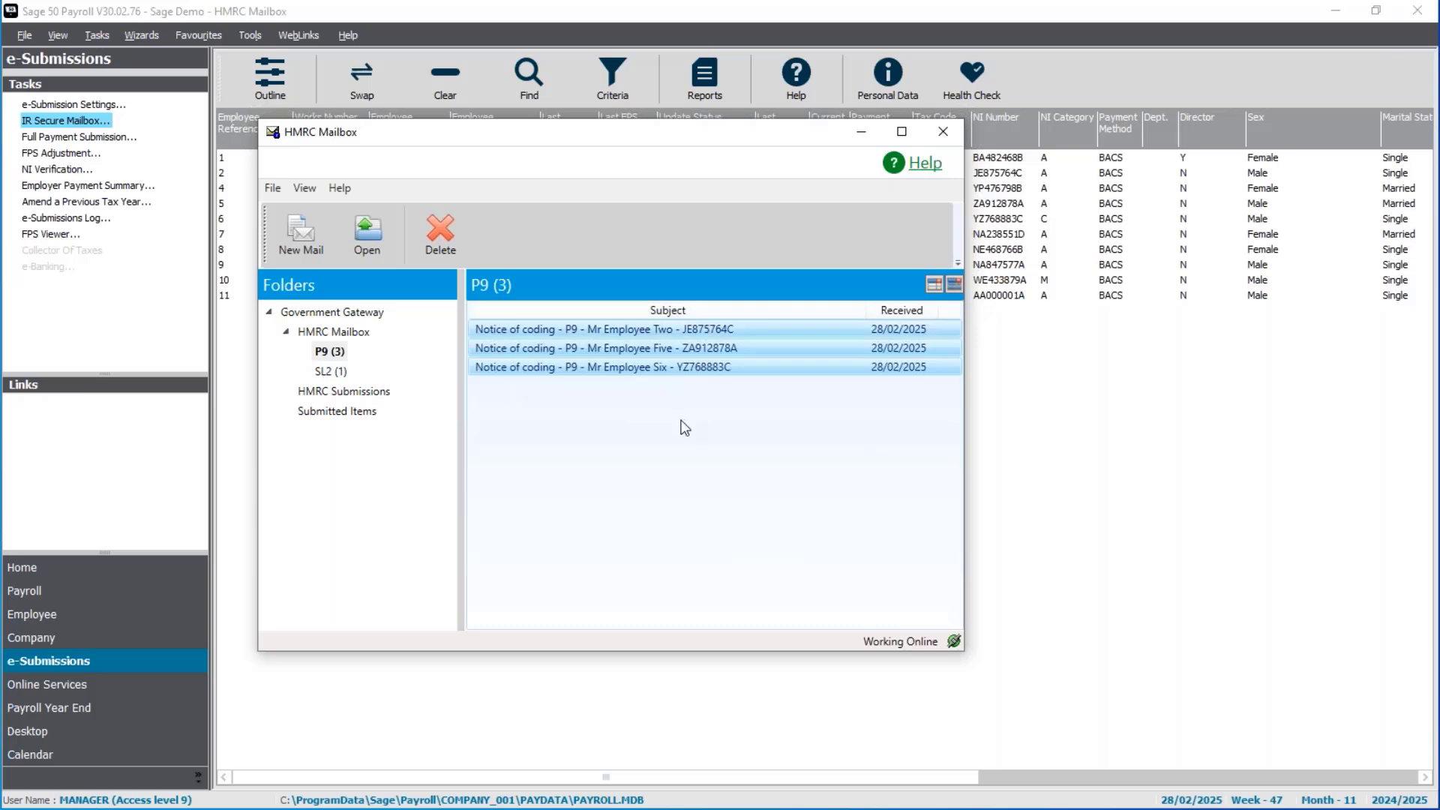
click(382, 246)
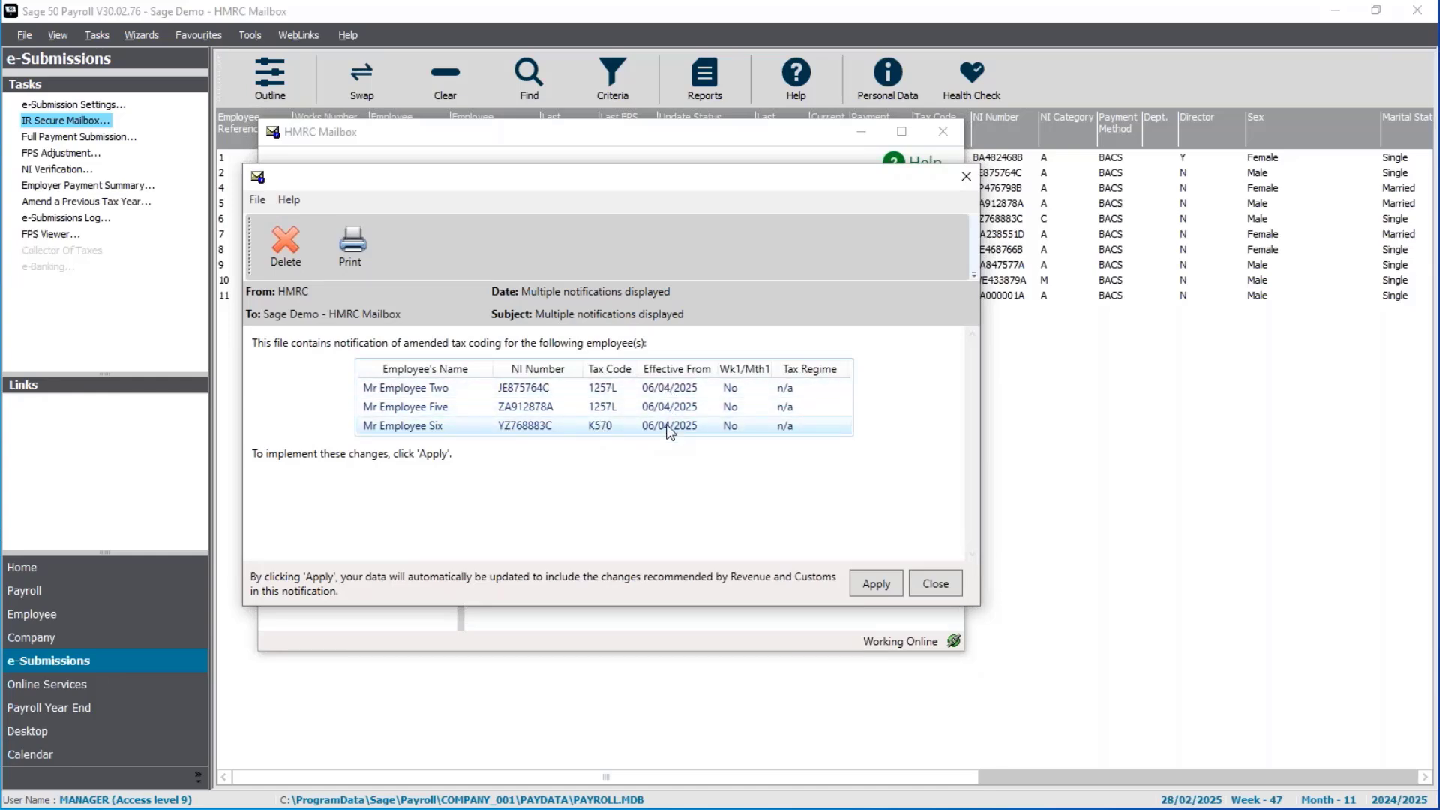
click(935, 584)
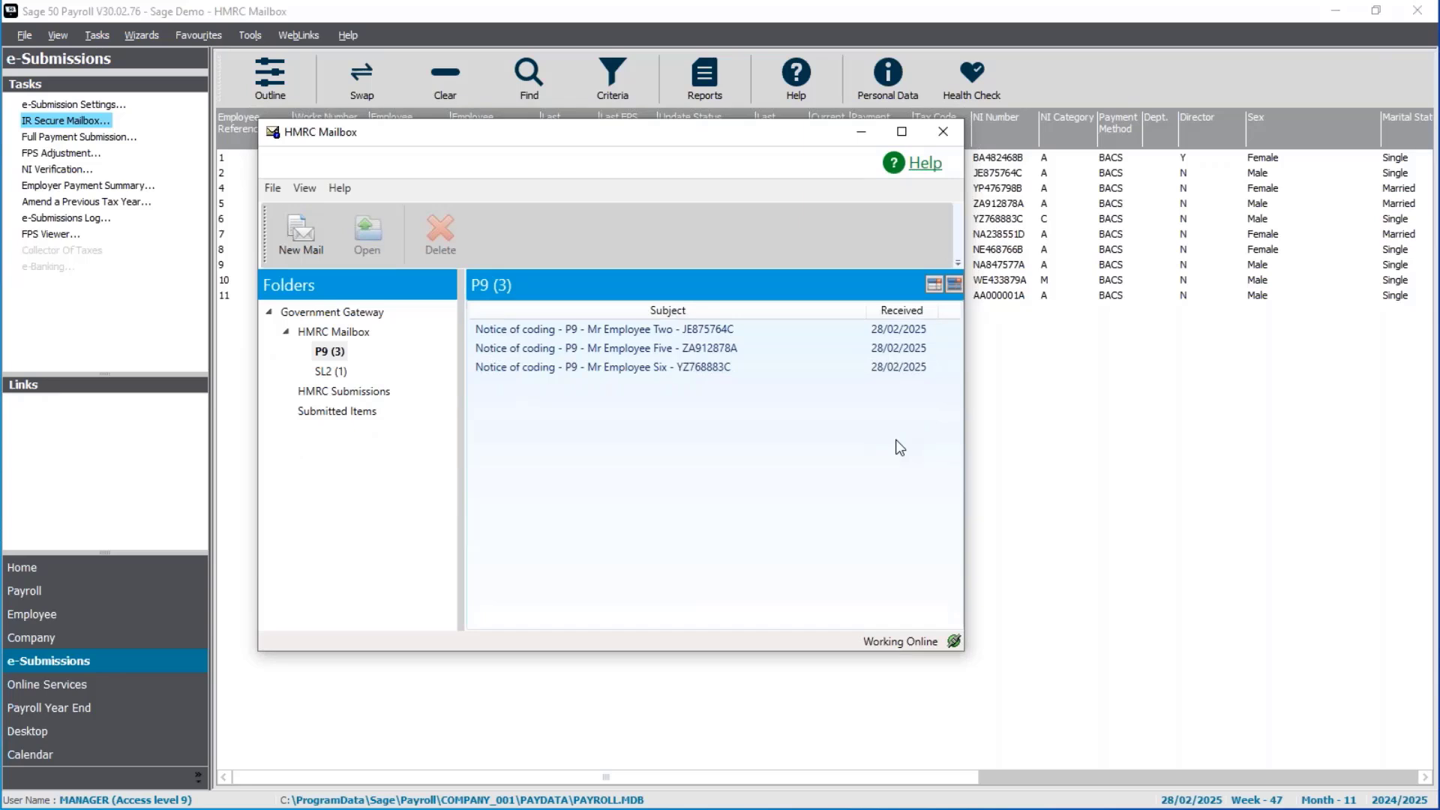
click(666, 334)
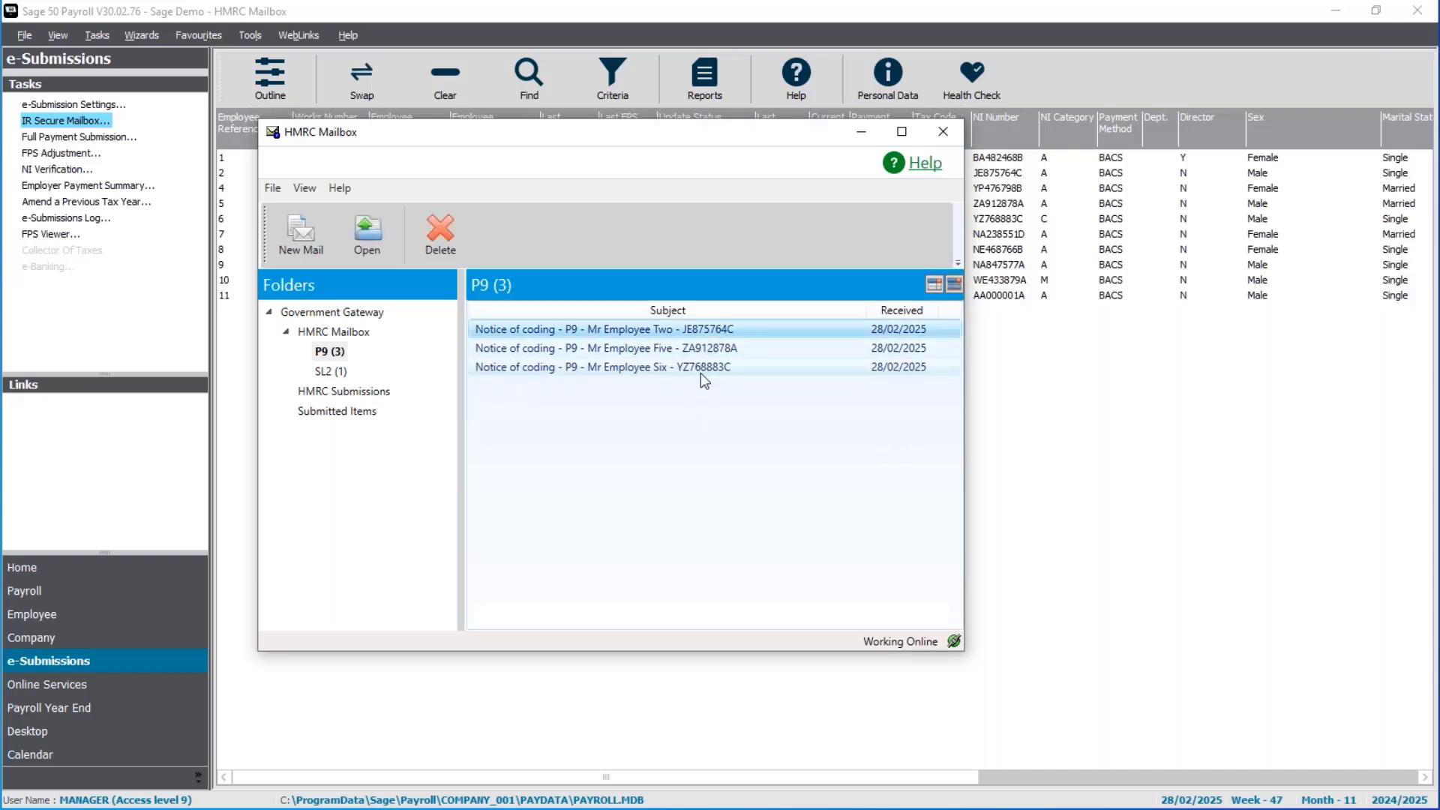
shift+click(669, 368)
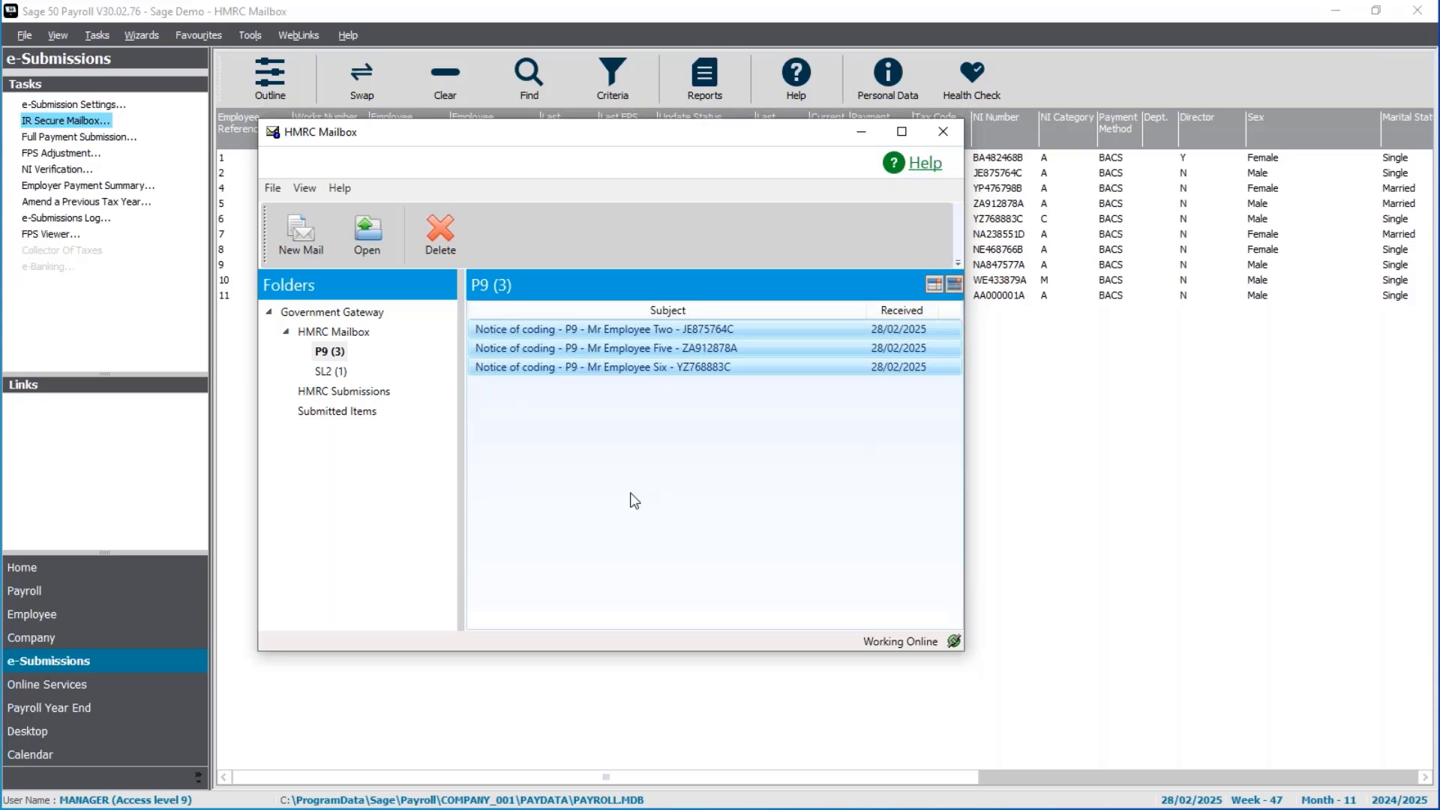
click(935, 283)
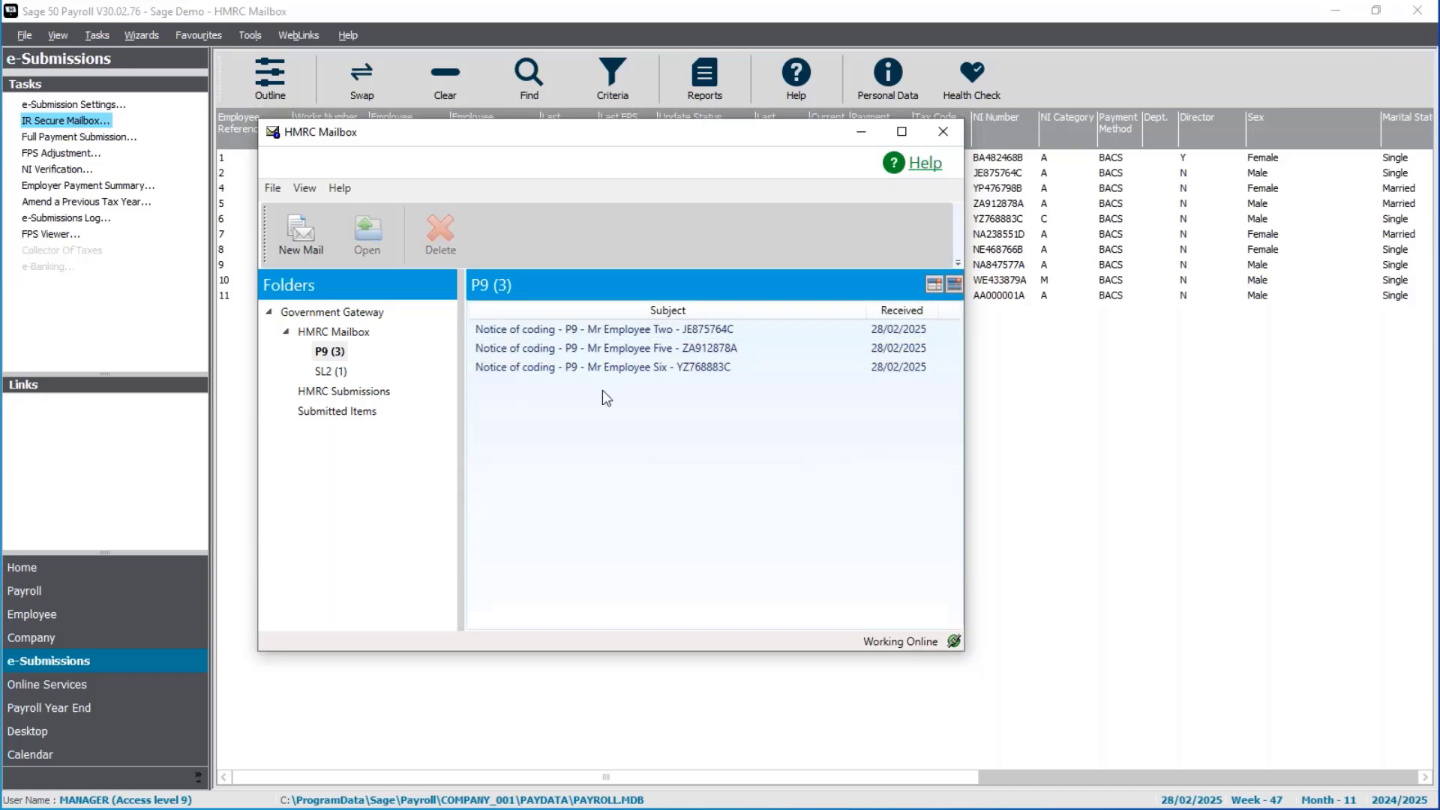
Step: Select the three P9 notices individually, open them together, apply the tax code changes to the employees and close the update results
click(598, 328)
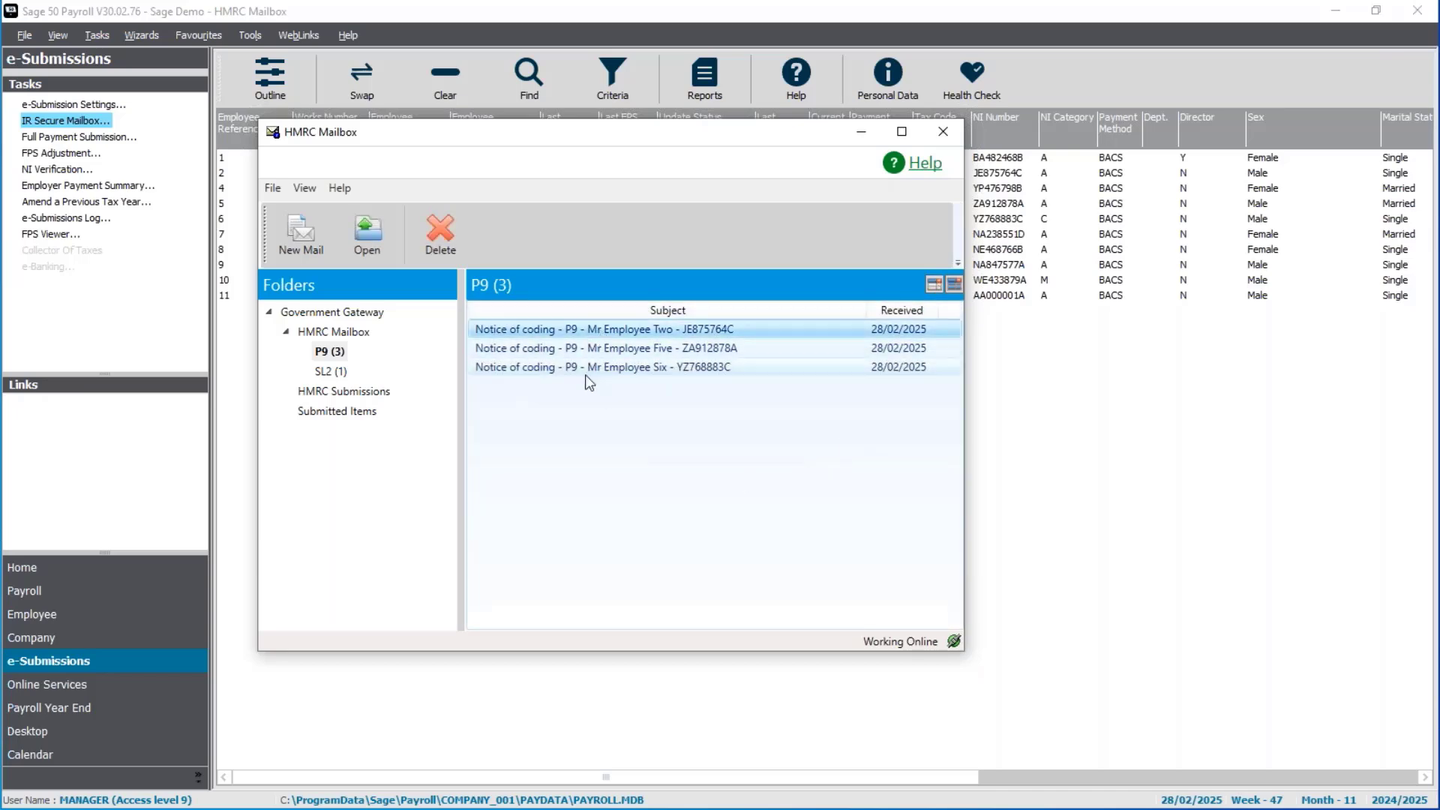
ctrl+click(588, 350)
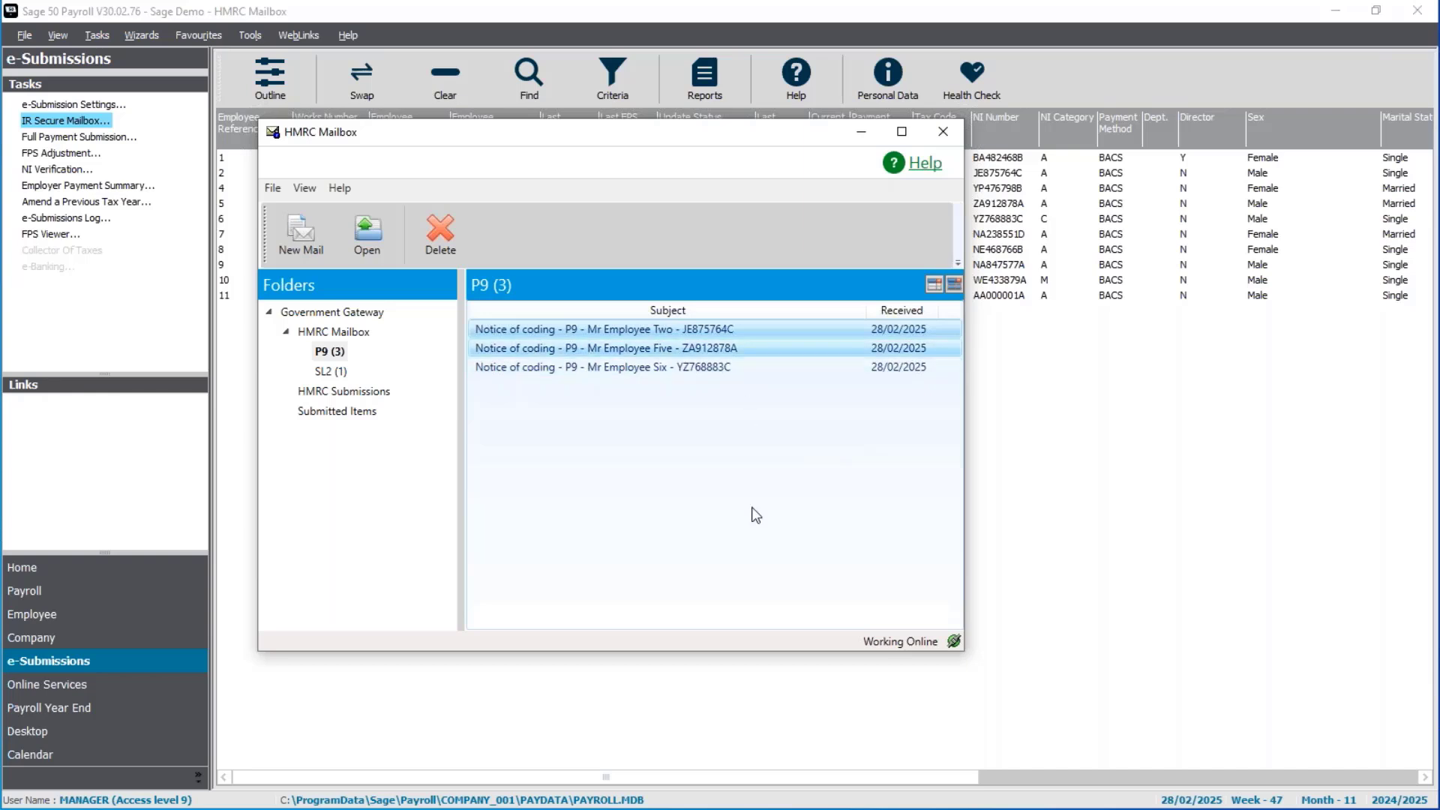
ctrl+click(668, 368)
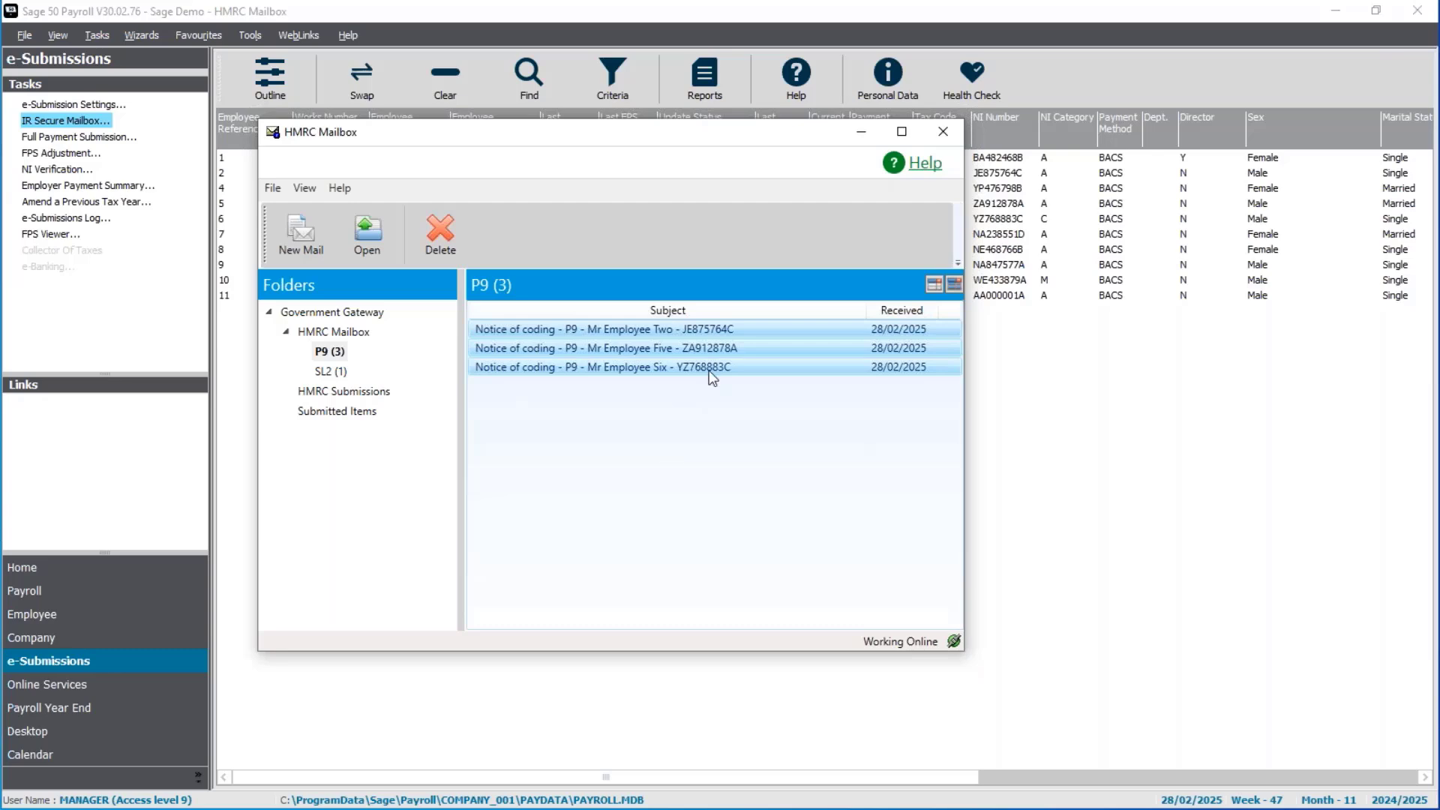
click(342, 241)
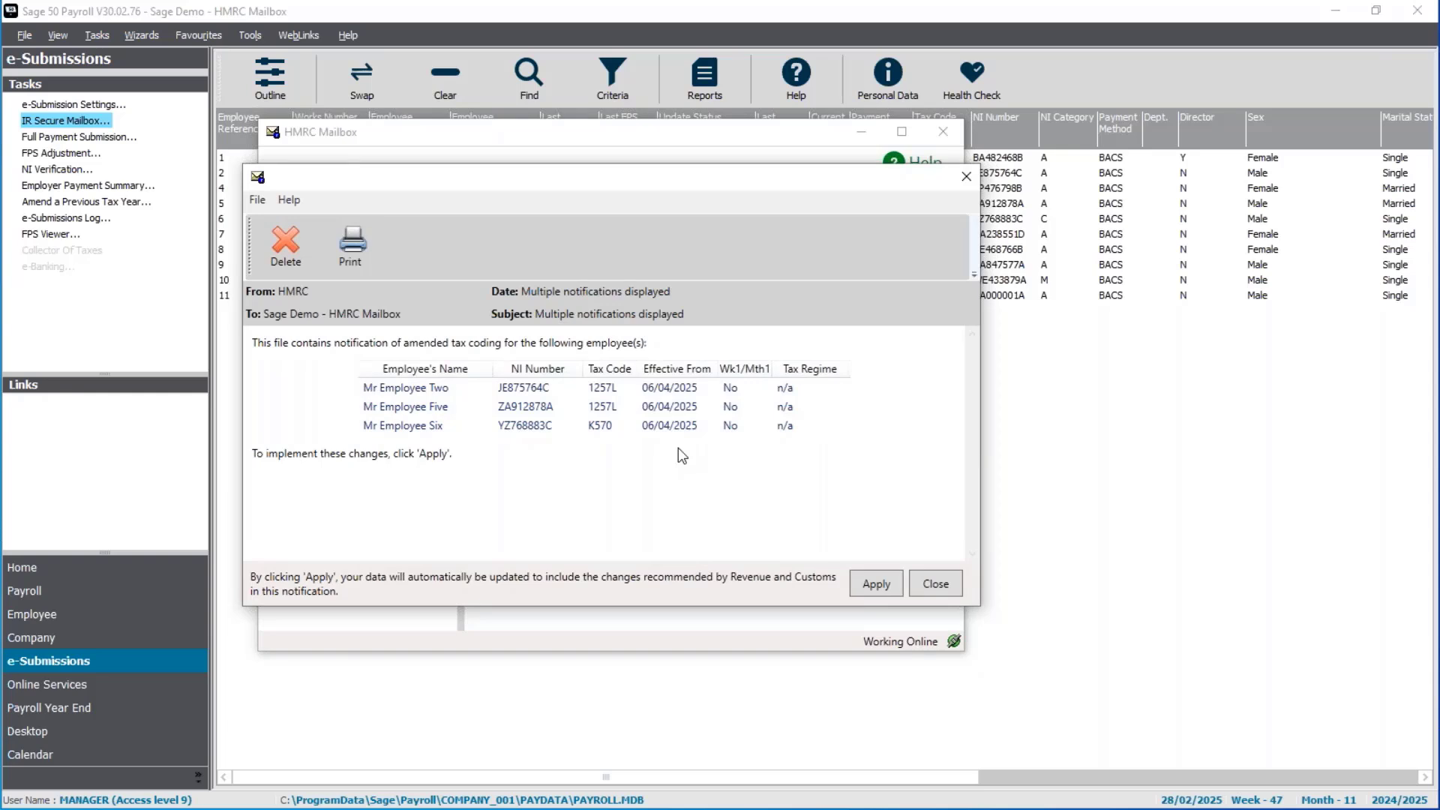
click(874, 585)
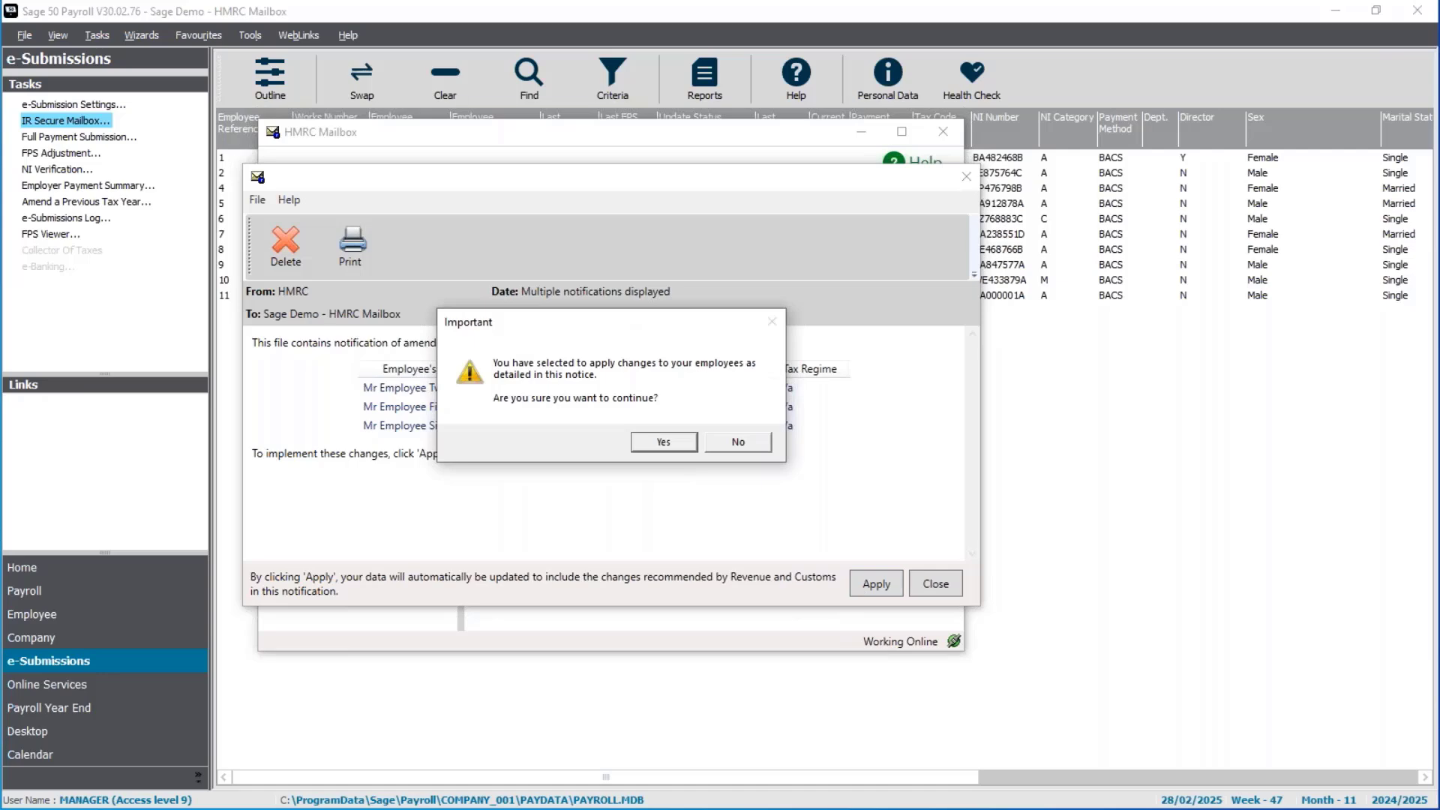
click(679, 445)
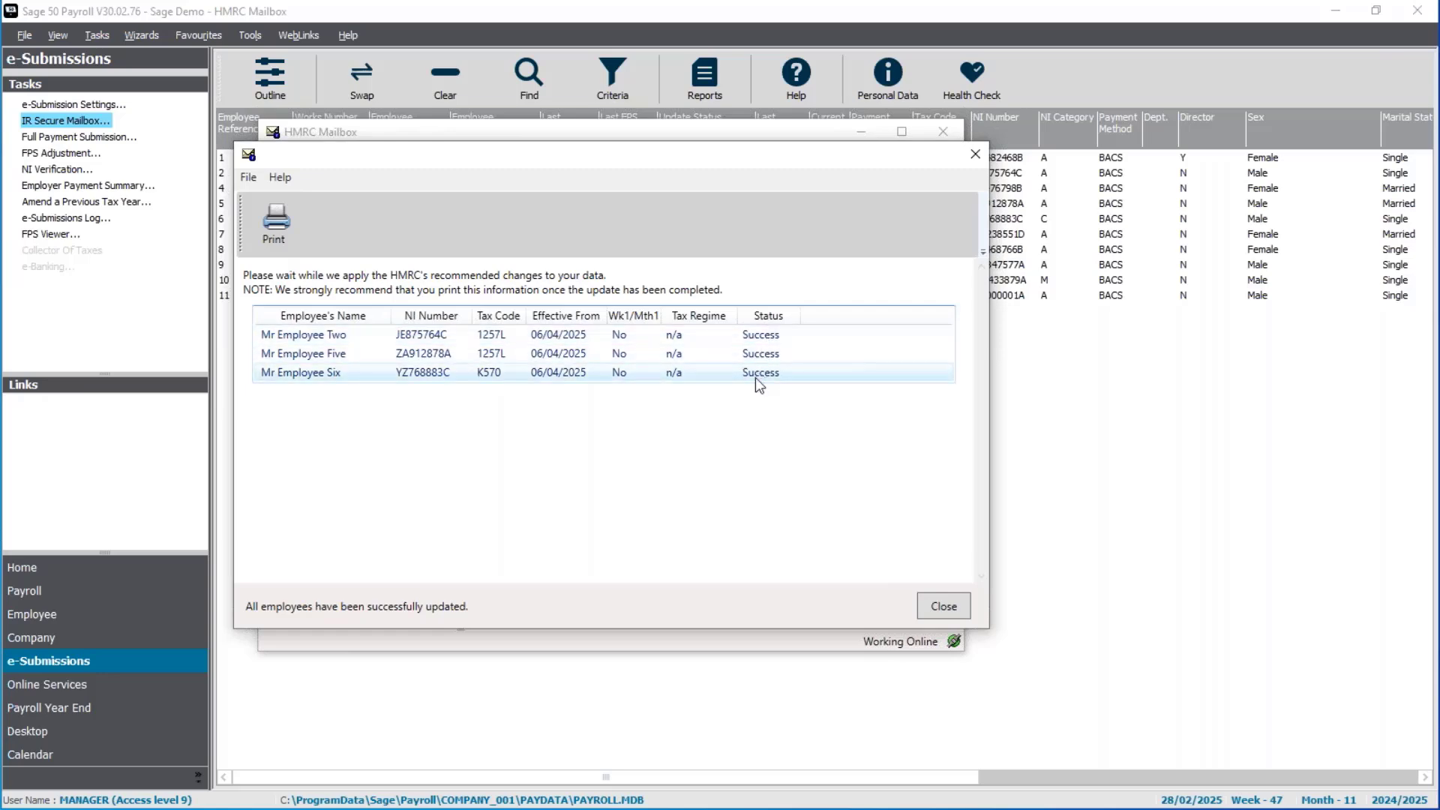
click(942, 607)
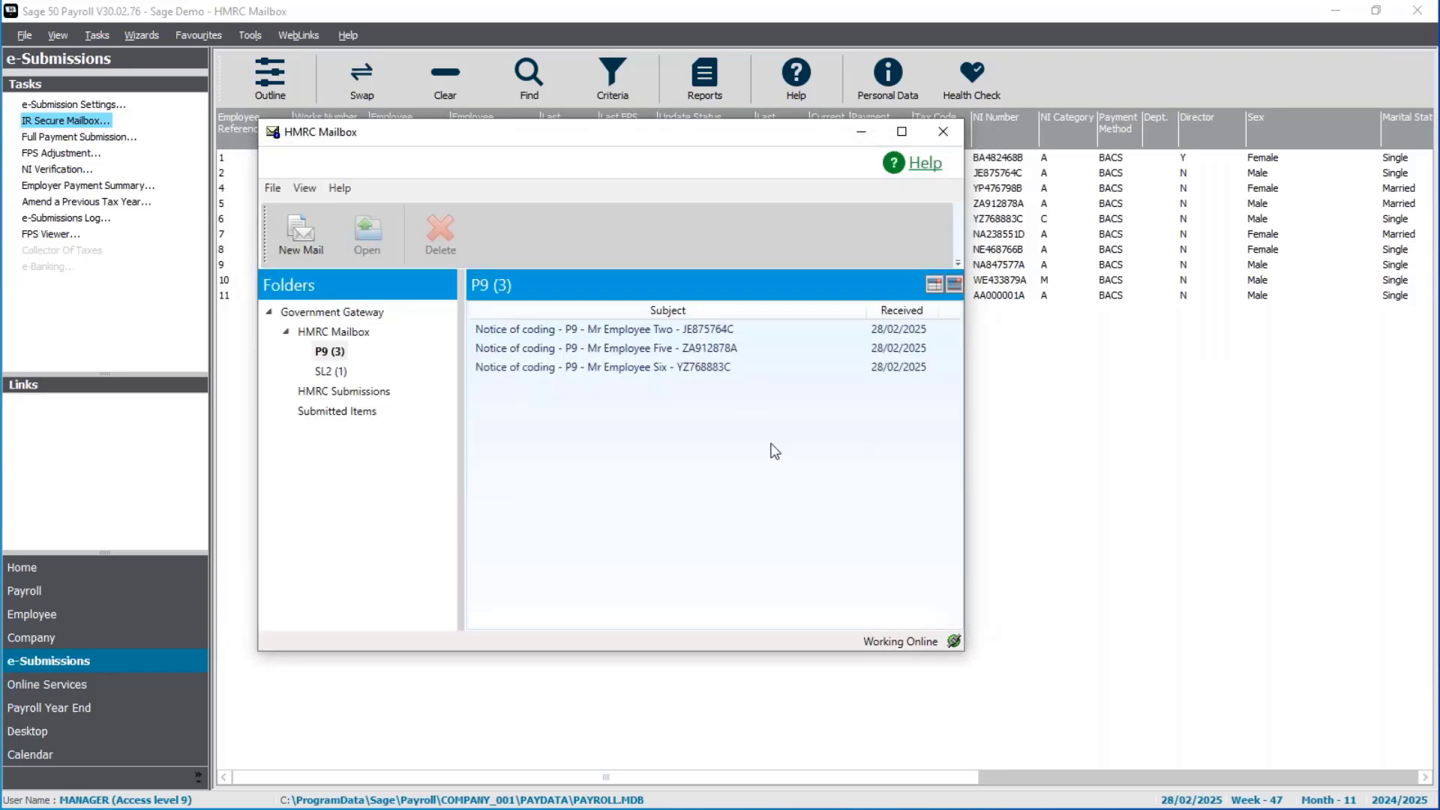
Step: Open the SL2 student loan stop notice, apply it to the employee's record, and close the HMRC Mailbox
click(335, 372)
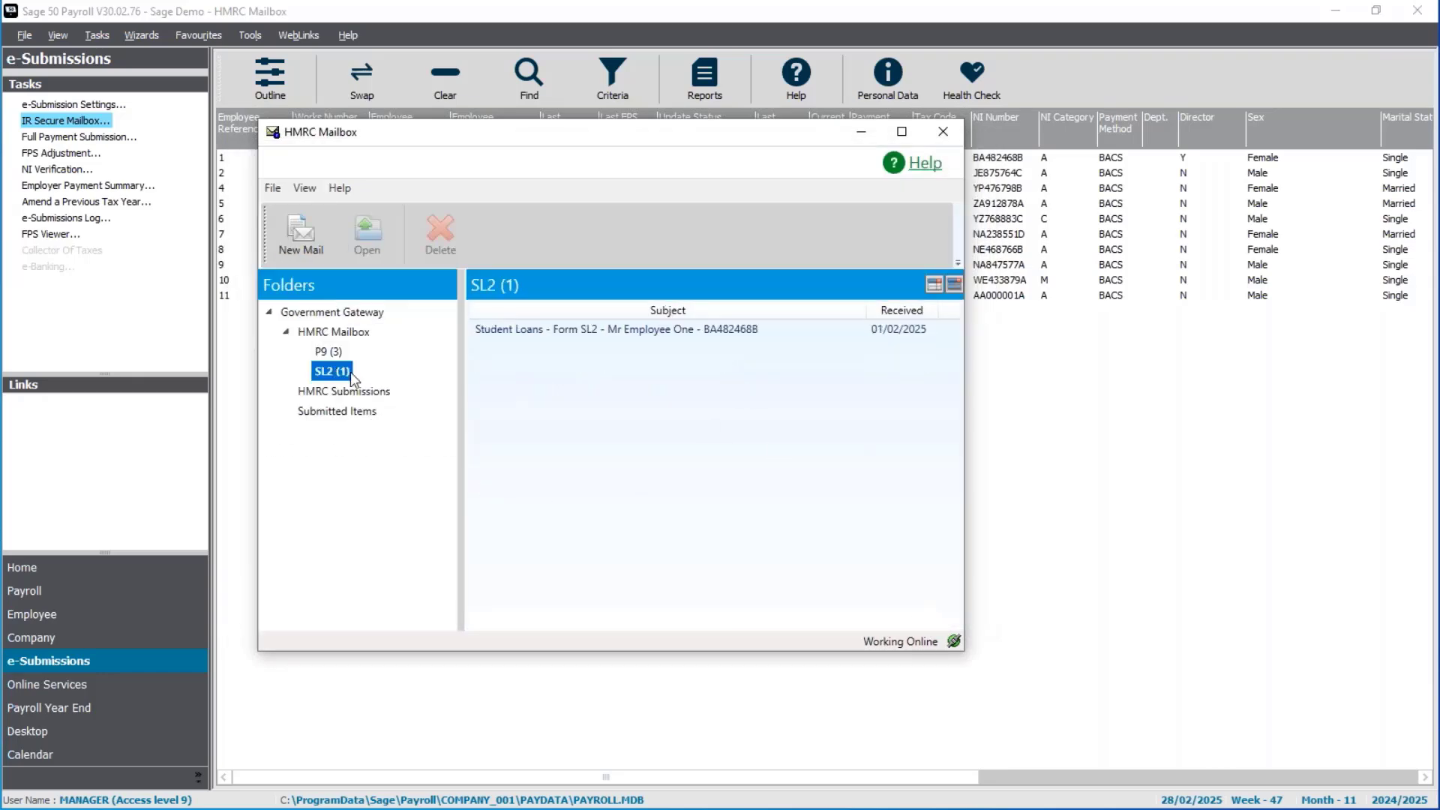
double_click(633, 332)
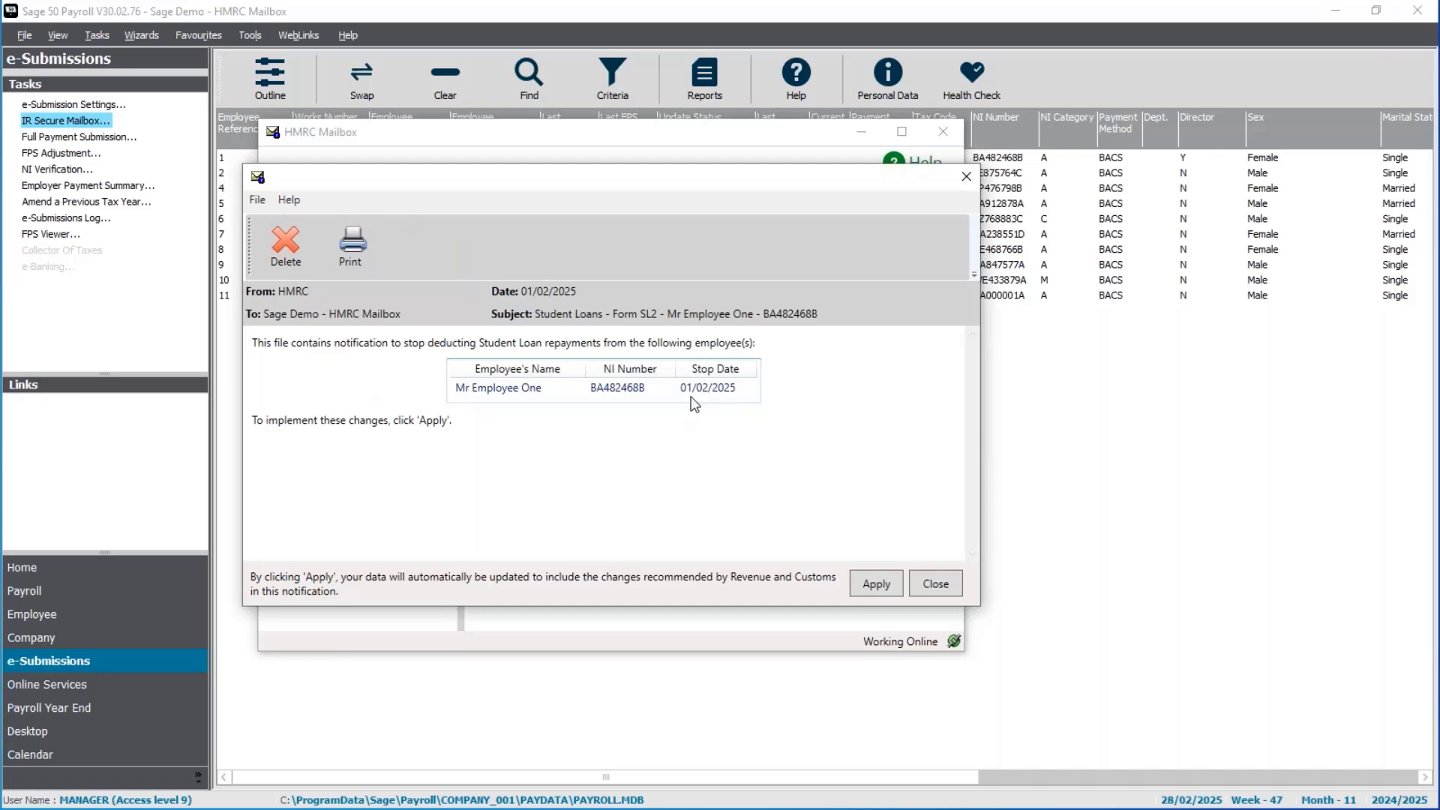
click(859, 594)
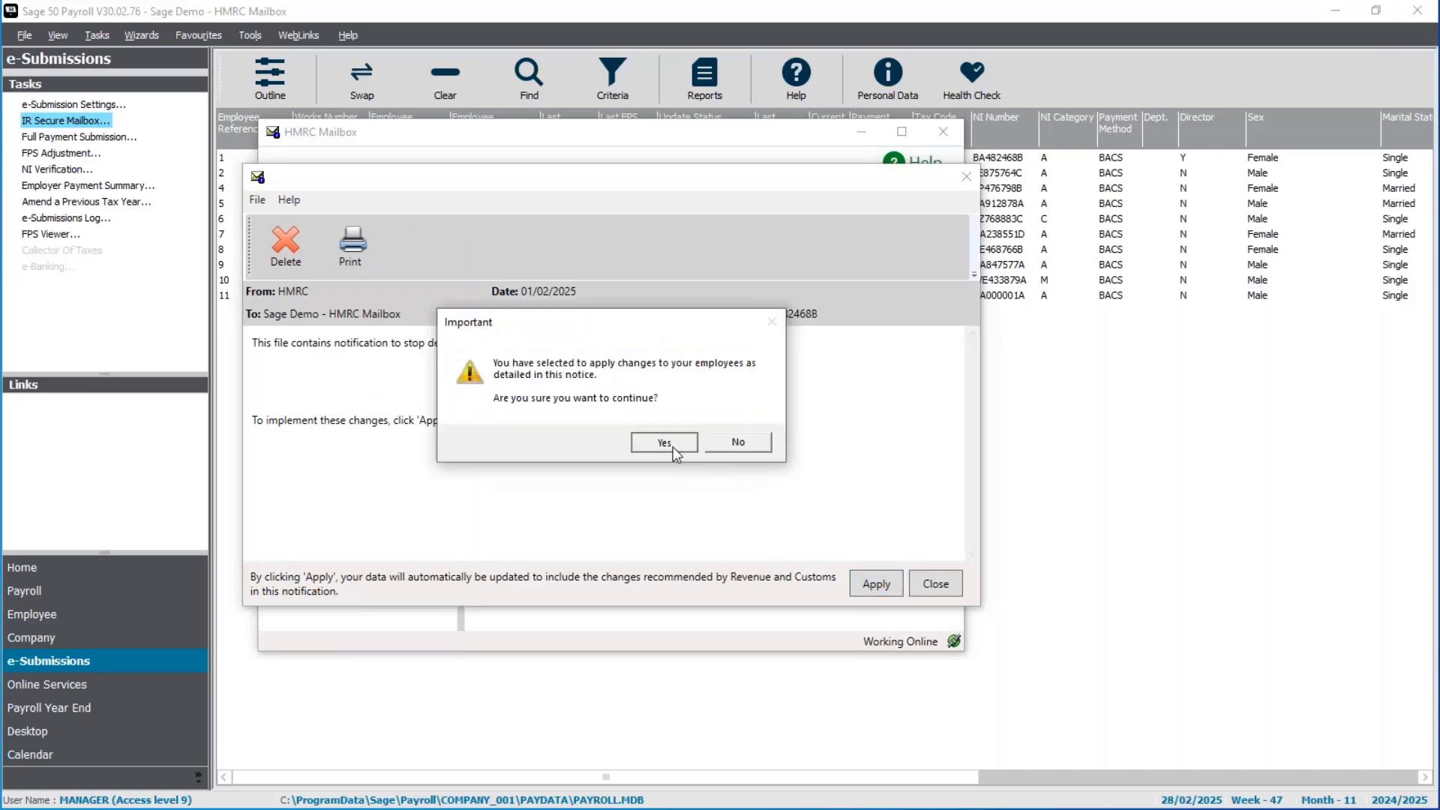
click(673, 447)
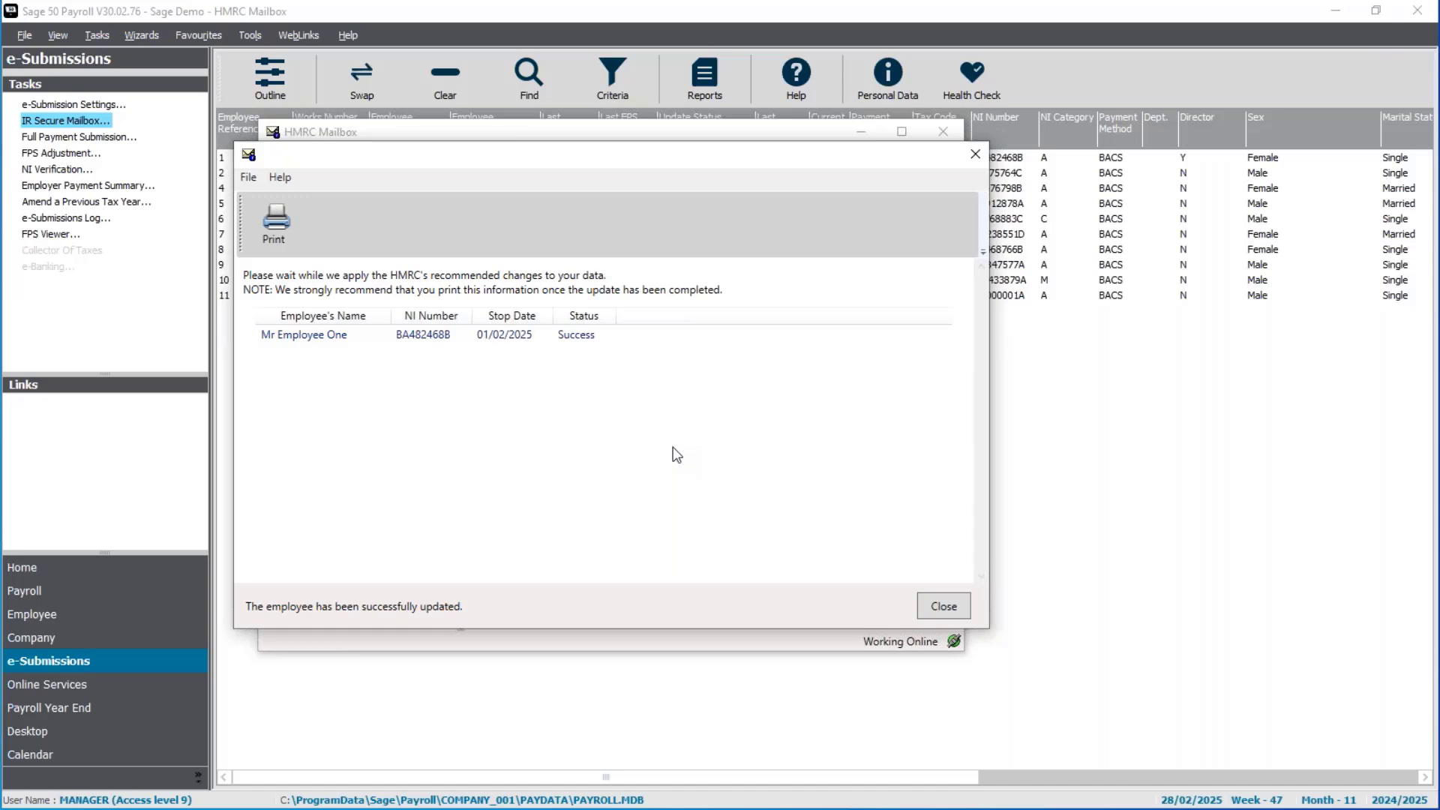
click(931, 606)
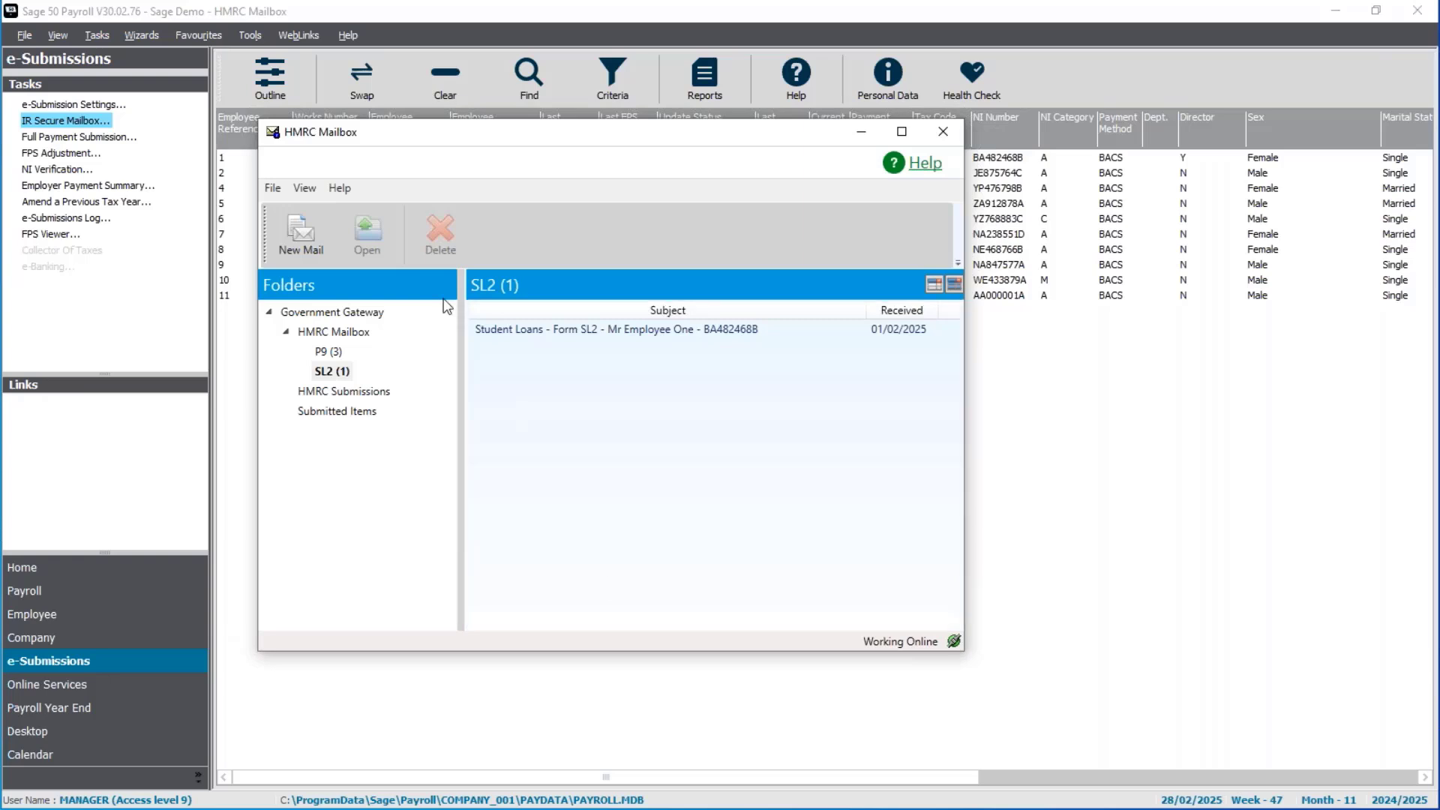
click(944, 132)
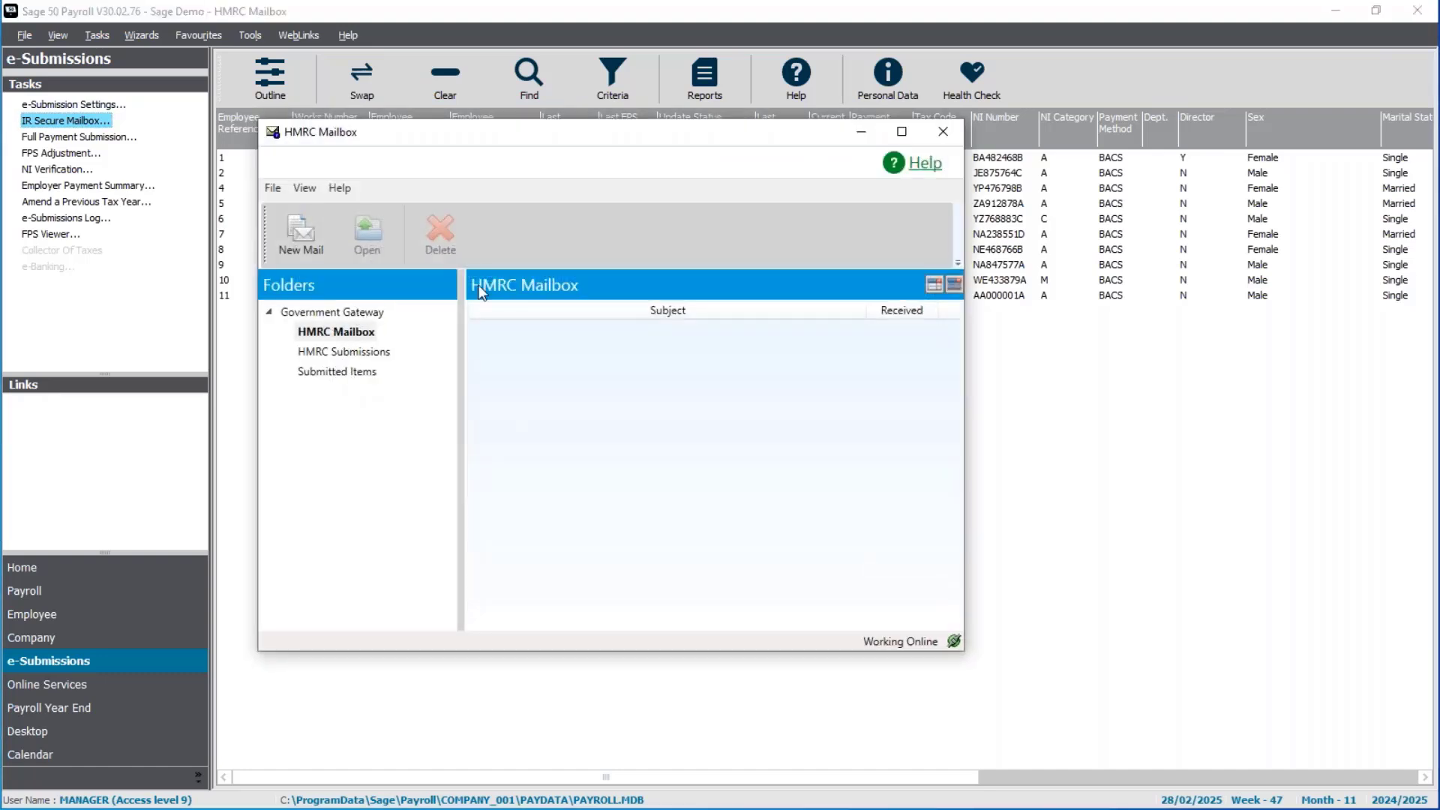
click(944, 132)
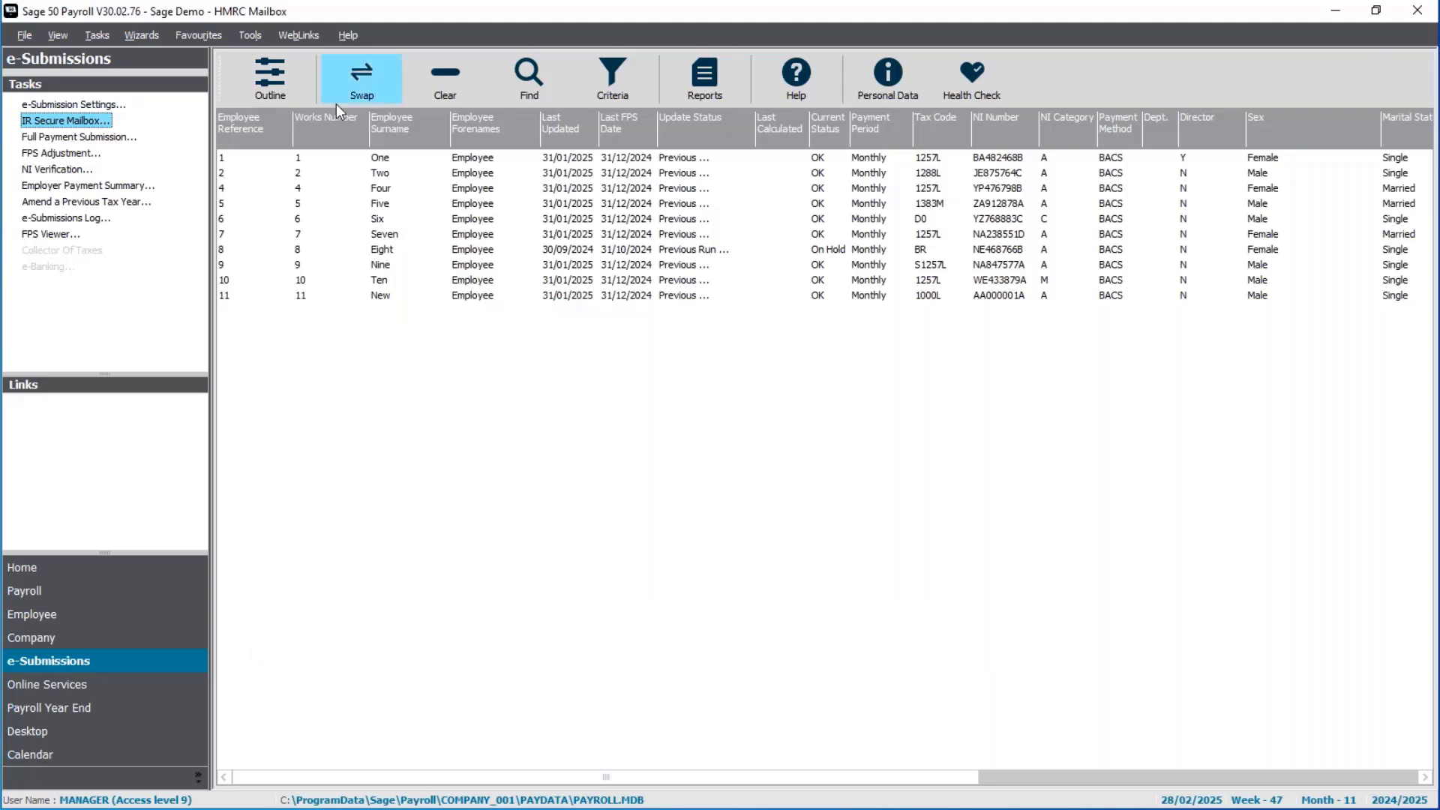
Step: Select employees 2, 5 and 6 and open their employee records at the employment details
click(432, 177)
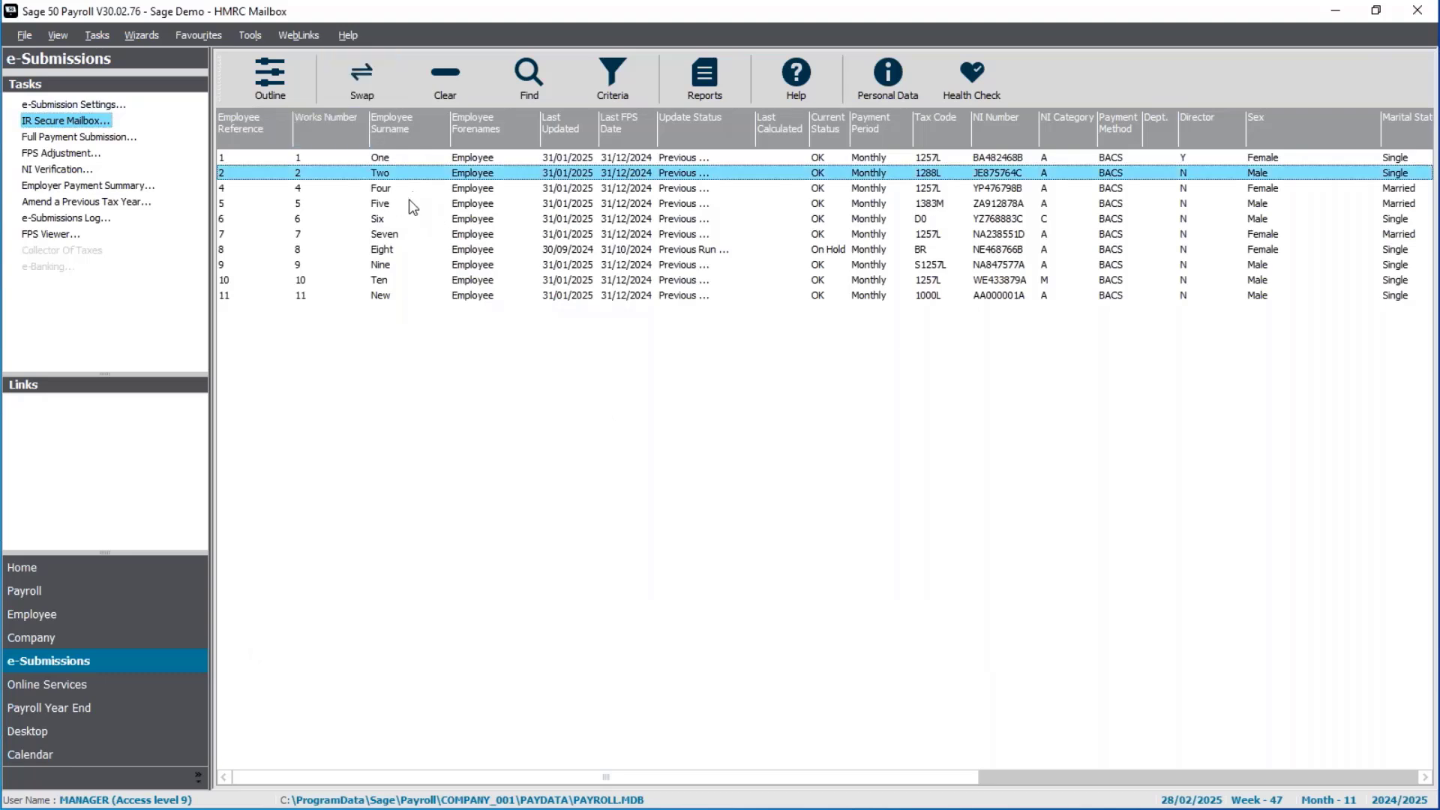
ctrl+click(394, 205)
ctrl+click(390, 220)
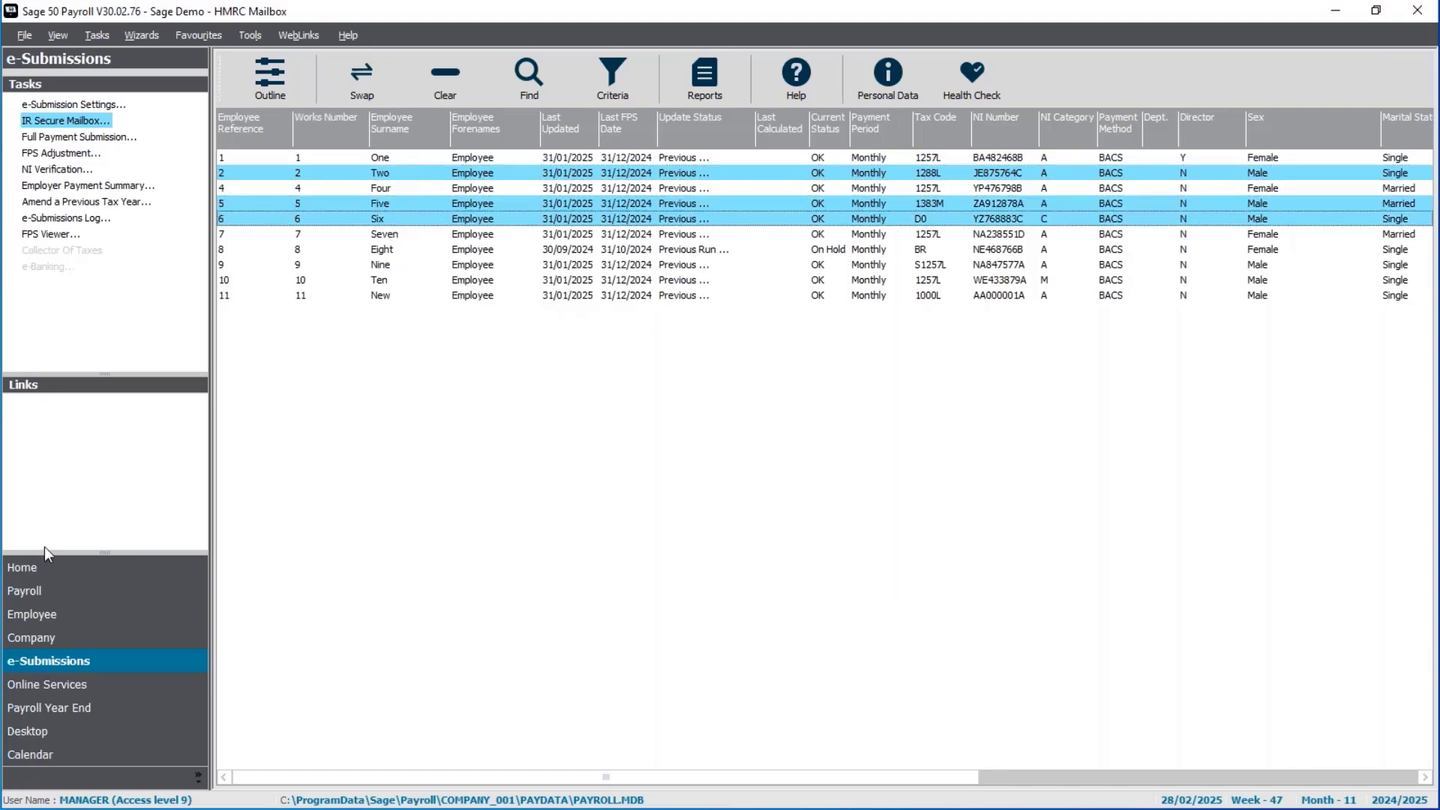
click(22, 615)
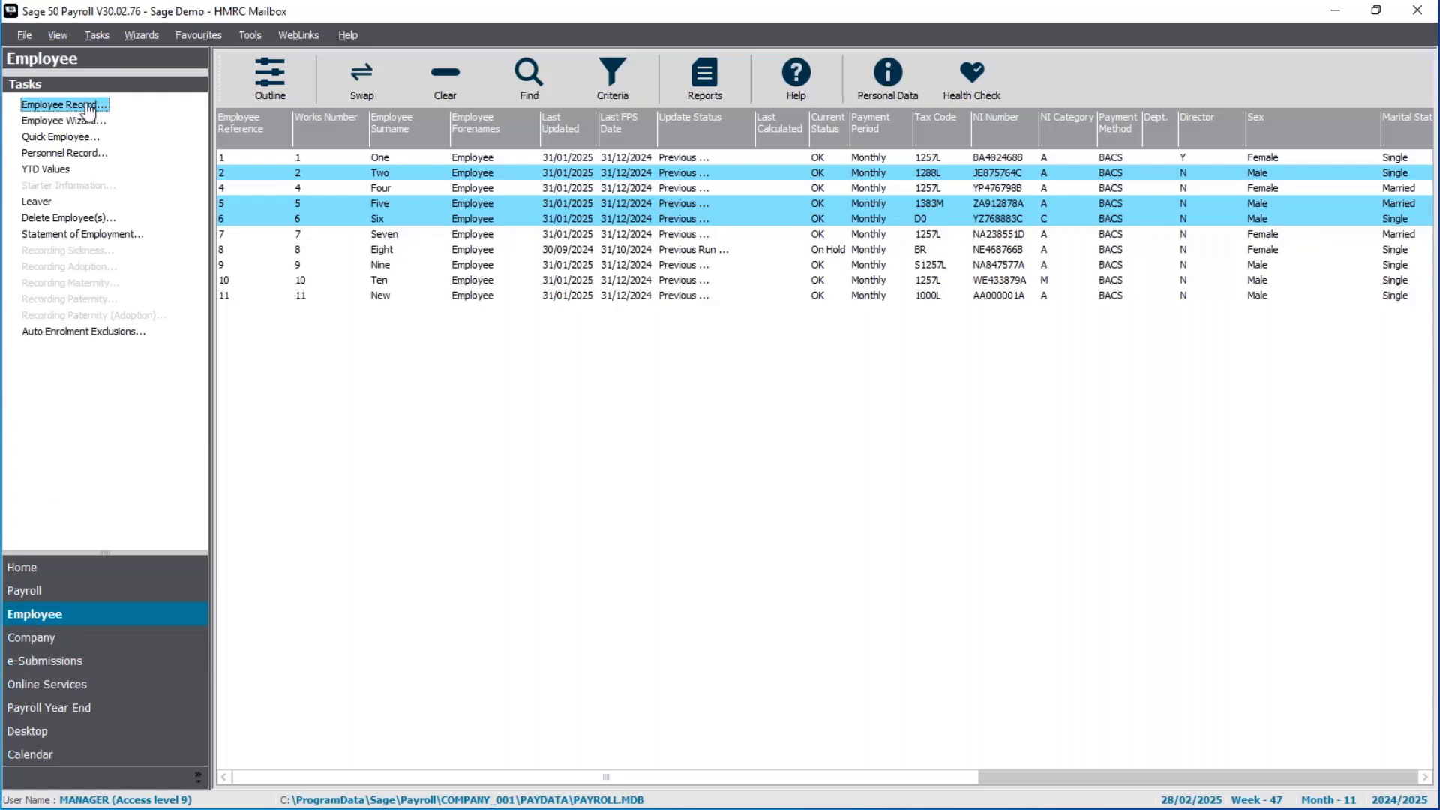
click(522, 249)
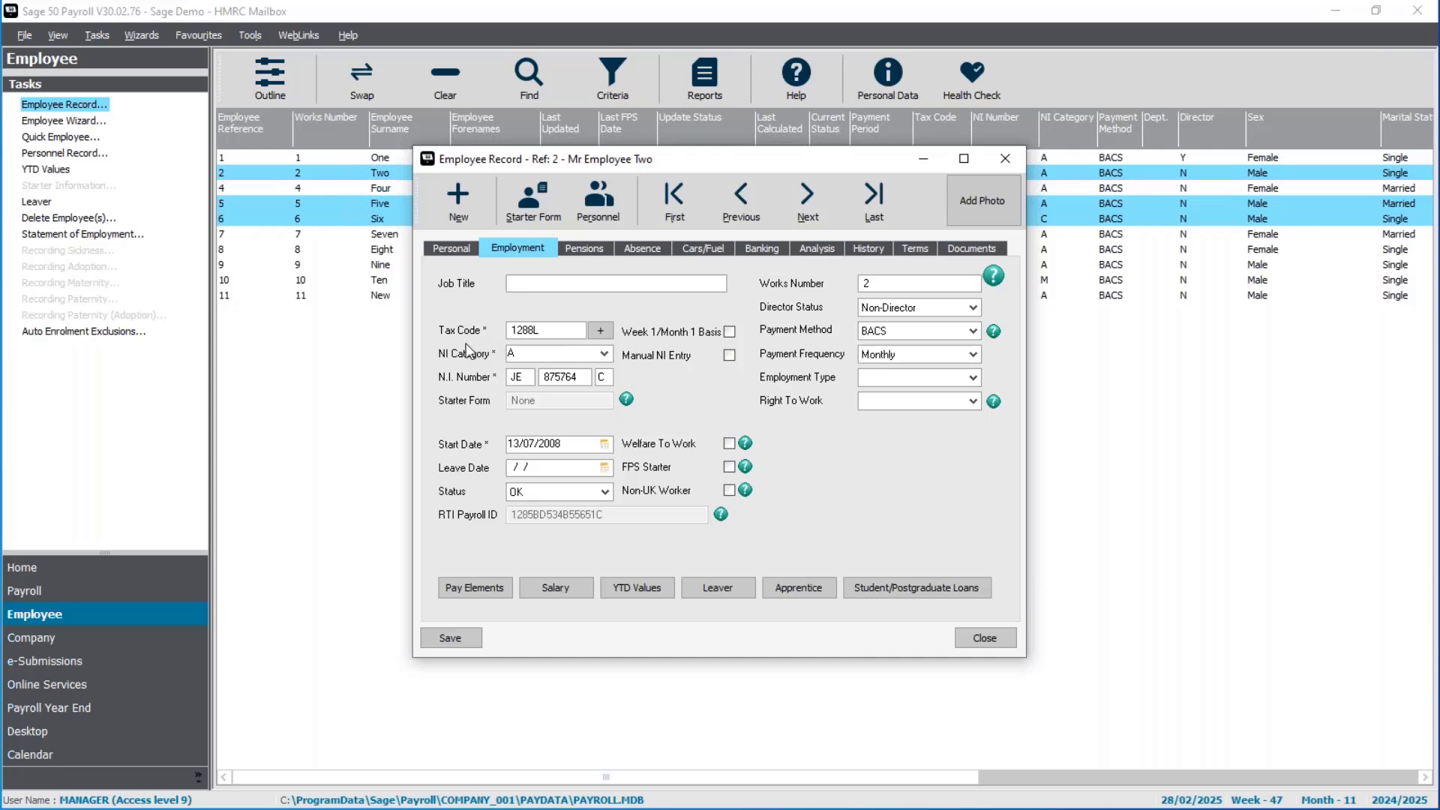
Step: Check the tax code history of employee 2, comparing the new-year code with the one in use, and close the list
click(608, 333)
click(714, 333)
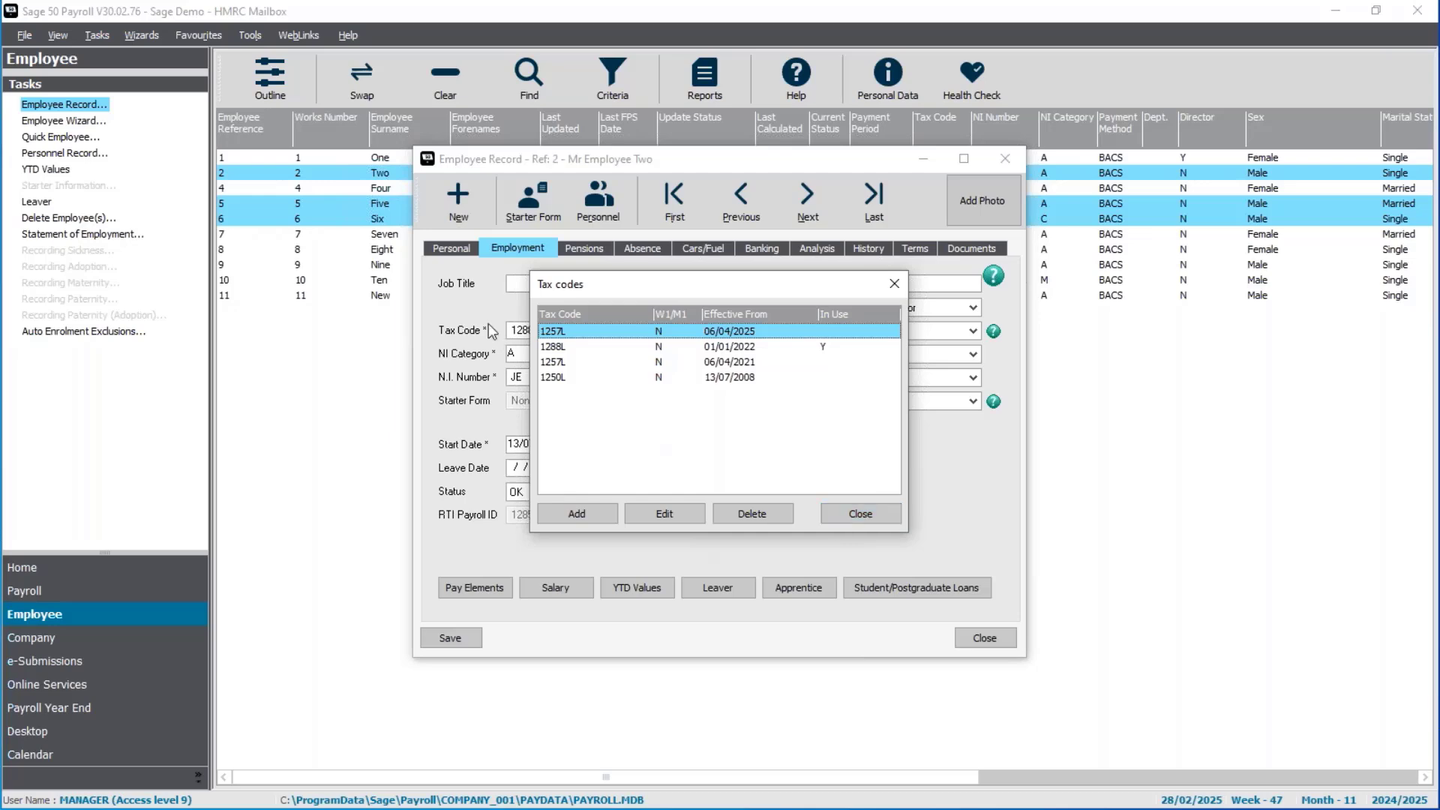
click(716, 349)
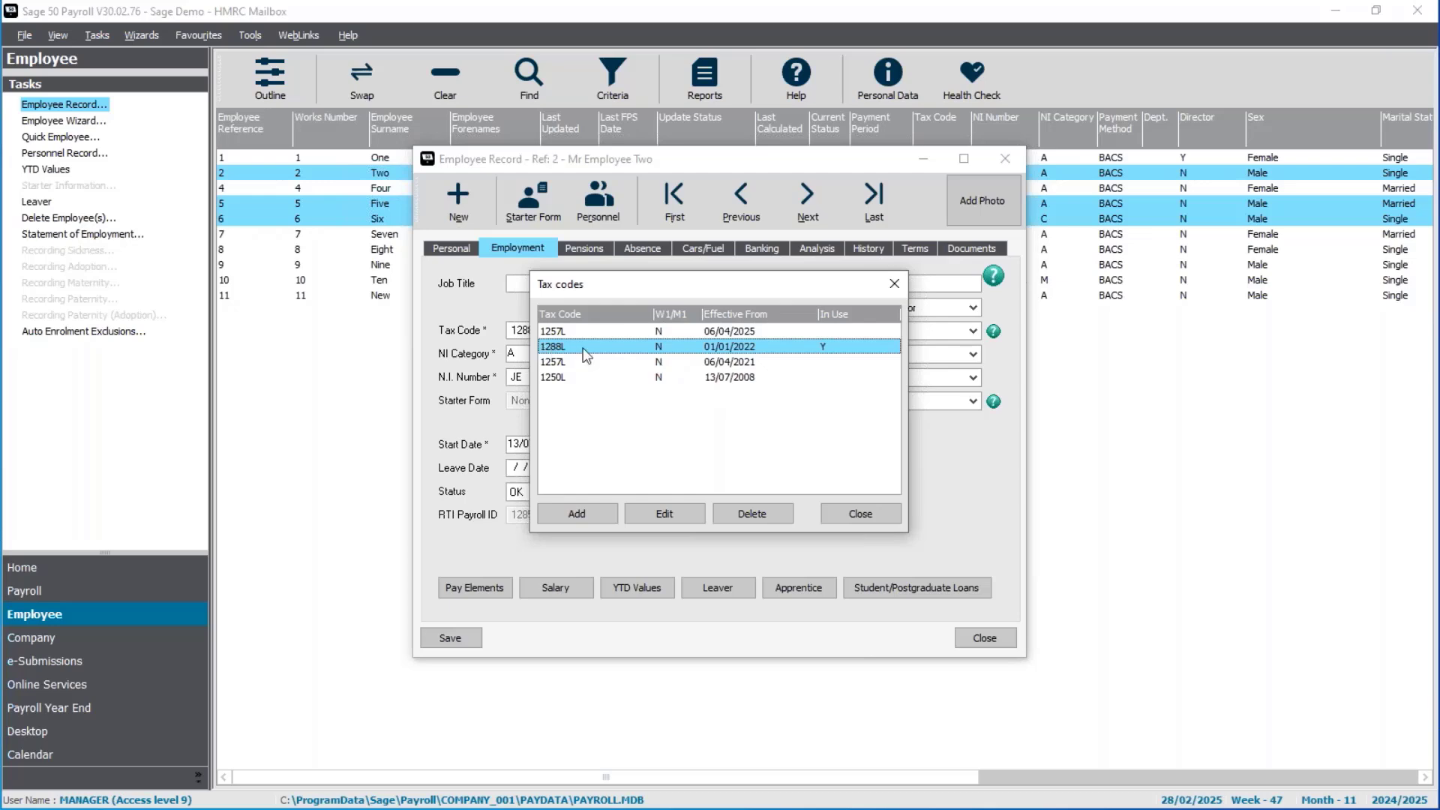
click(860, 514)
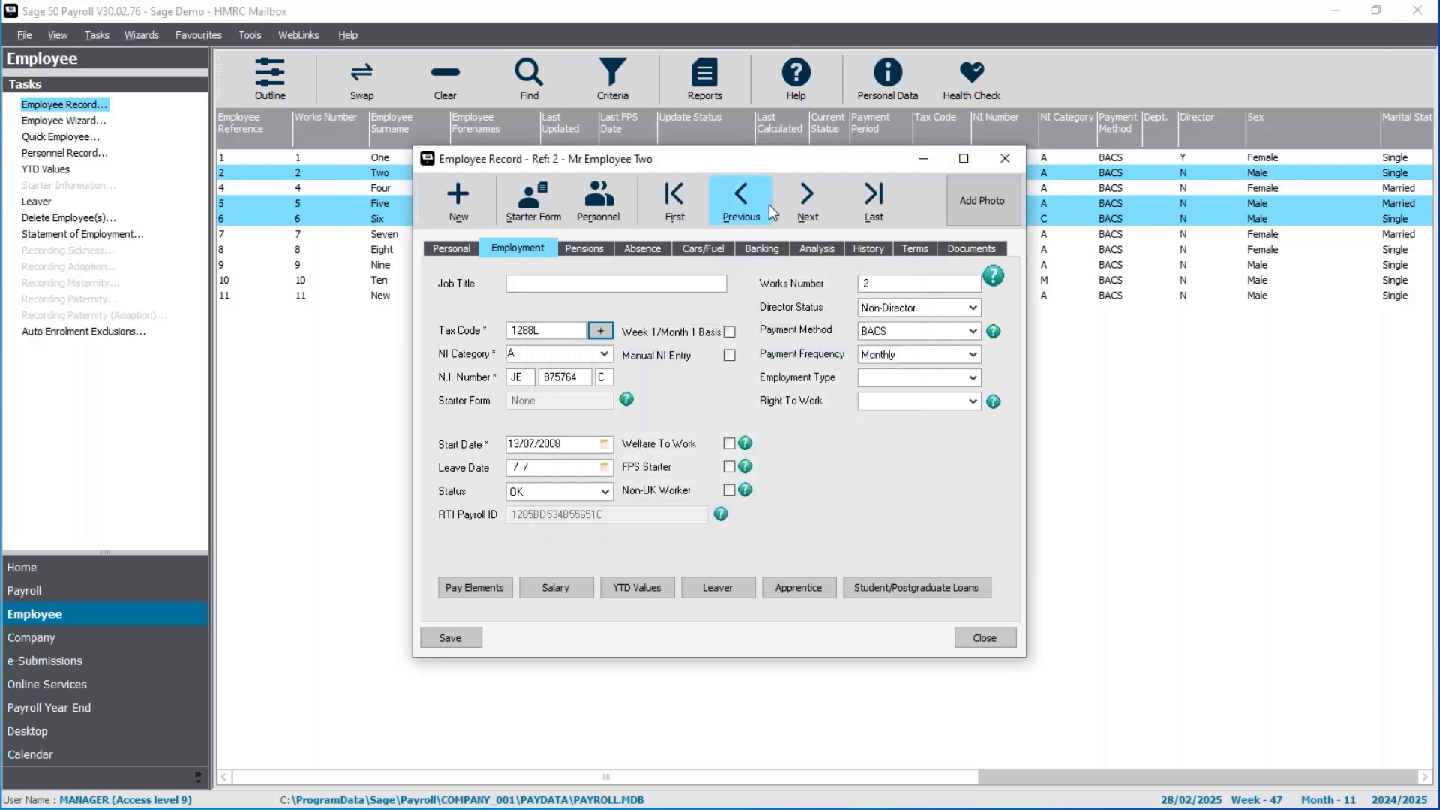
Step: Move to employee 5's record and check the effective dates in the tax code history
click(817, 187)
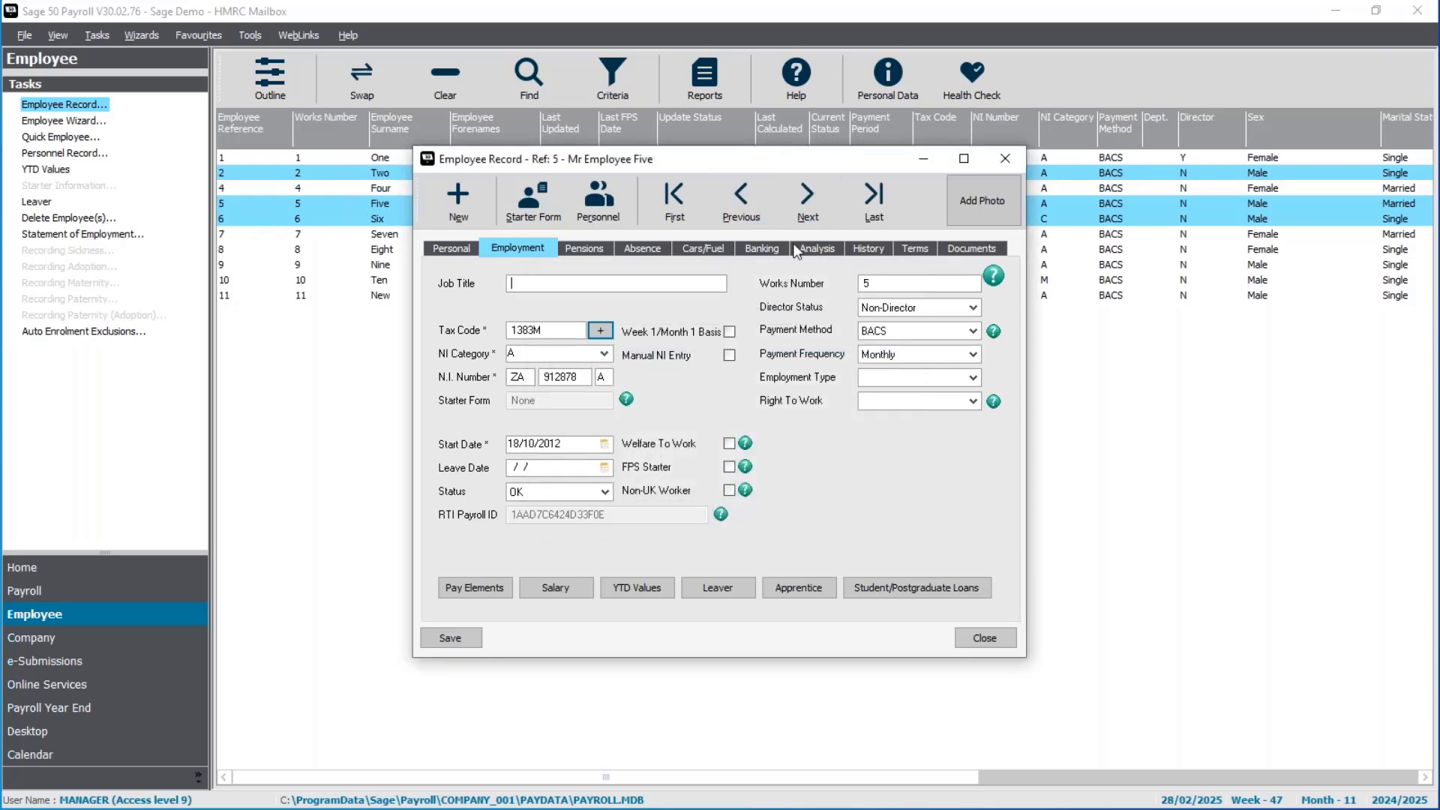
click(600, 330)
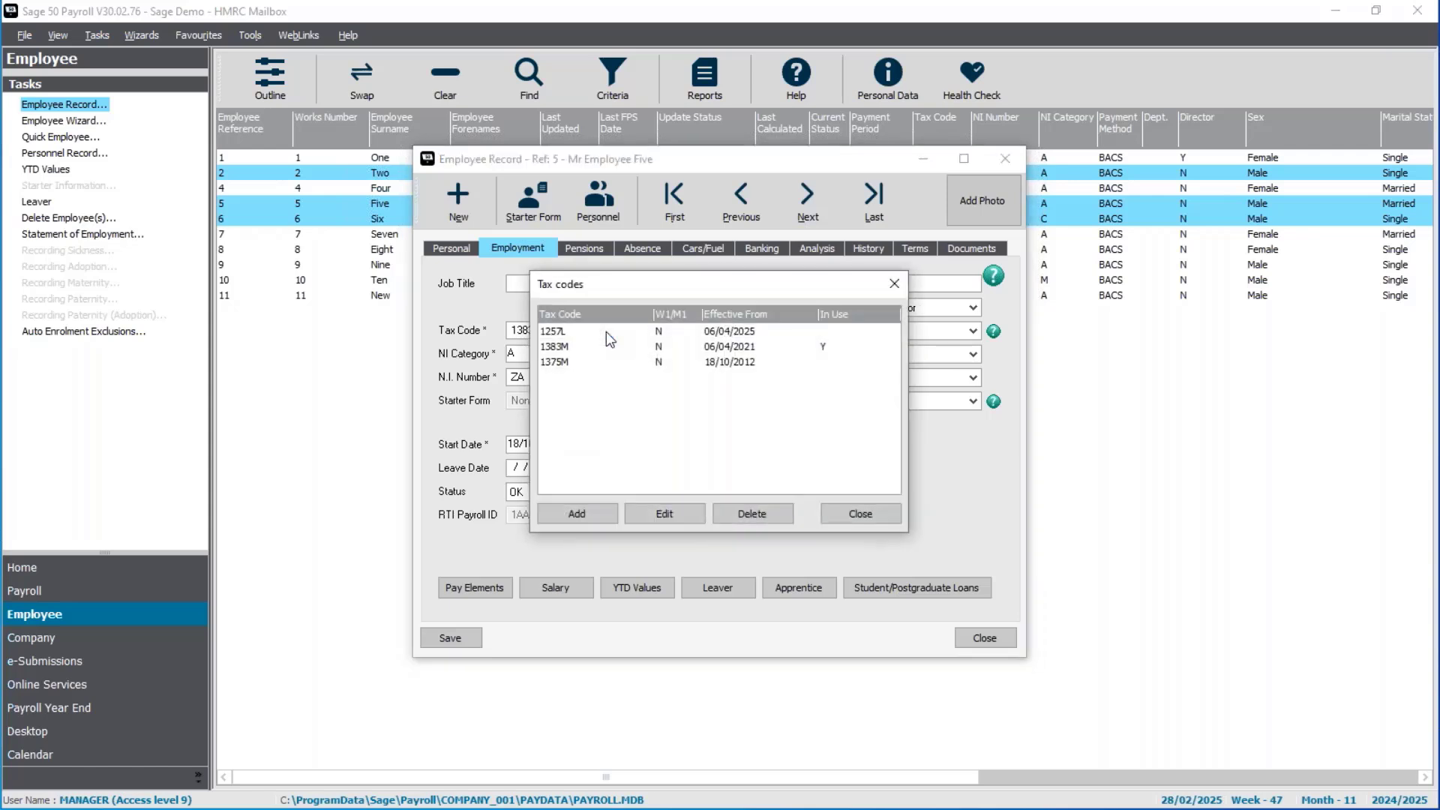
click(588, 350)
click(739, 334)
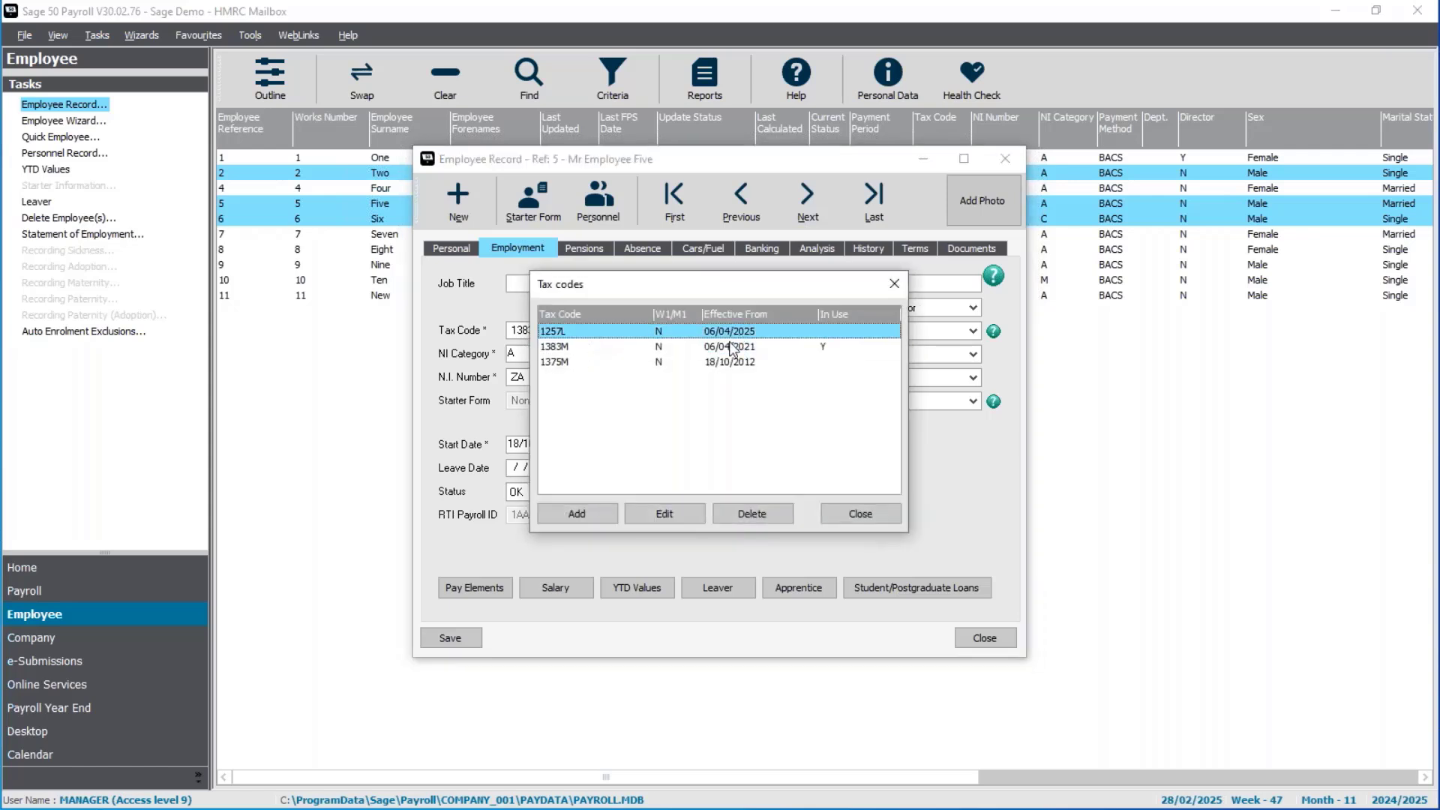
click(861, 513)
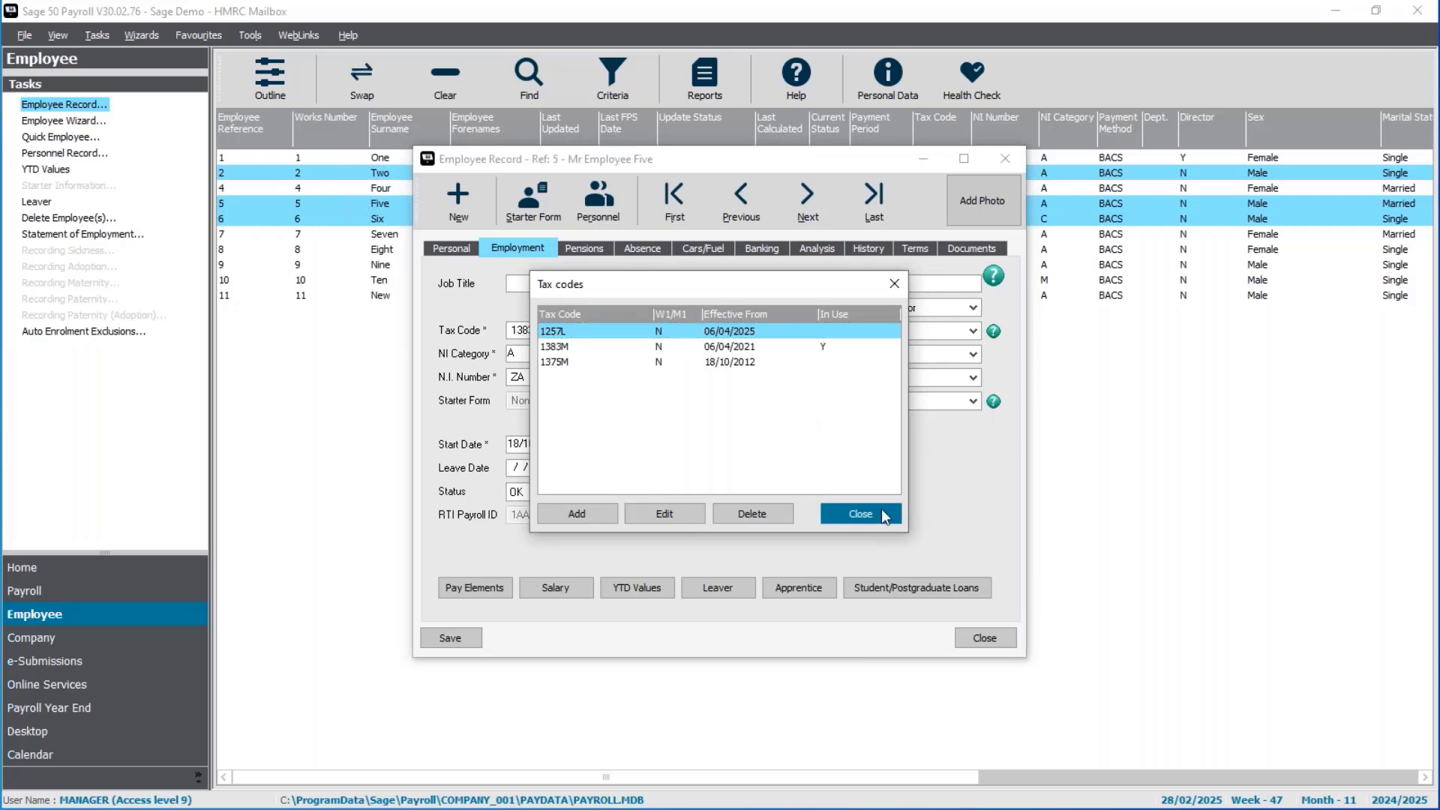
Step: Move to employee 6's record, check the effective date of the new tax code, and close the employee records
click(807, 197)
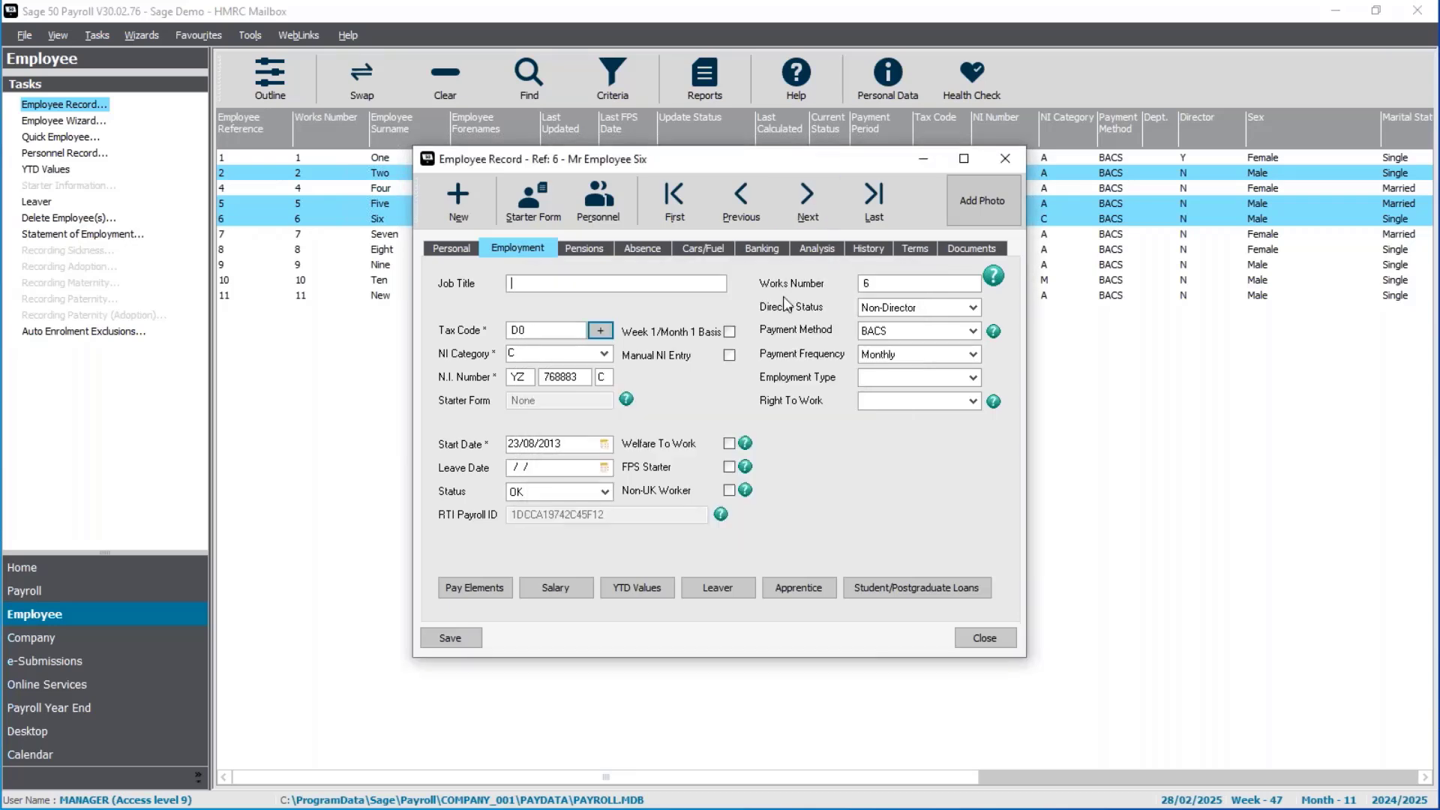
click(600, 331)
click(628, 334)
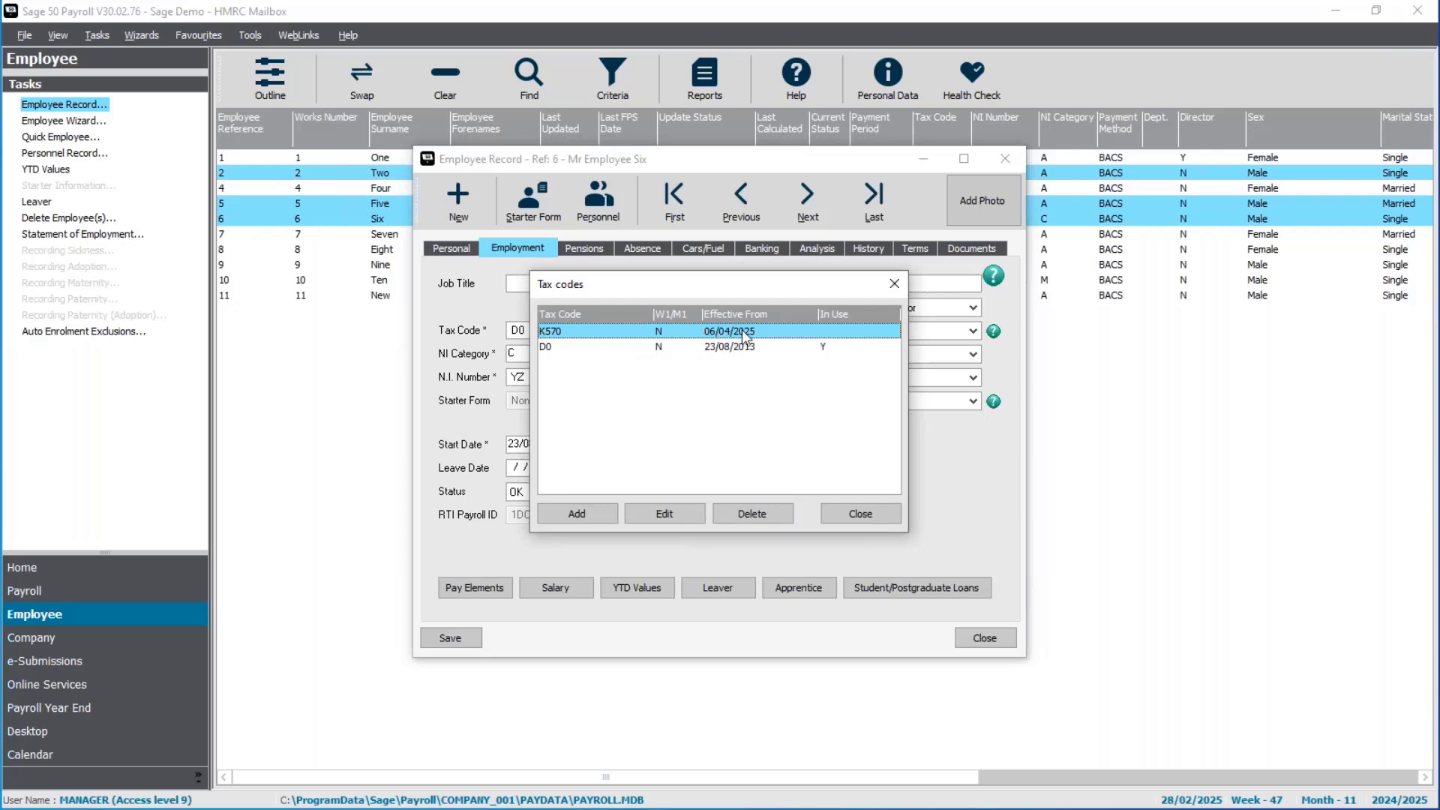
click(870, 516)
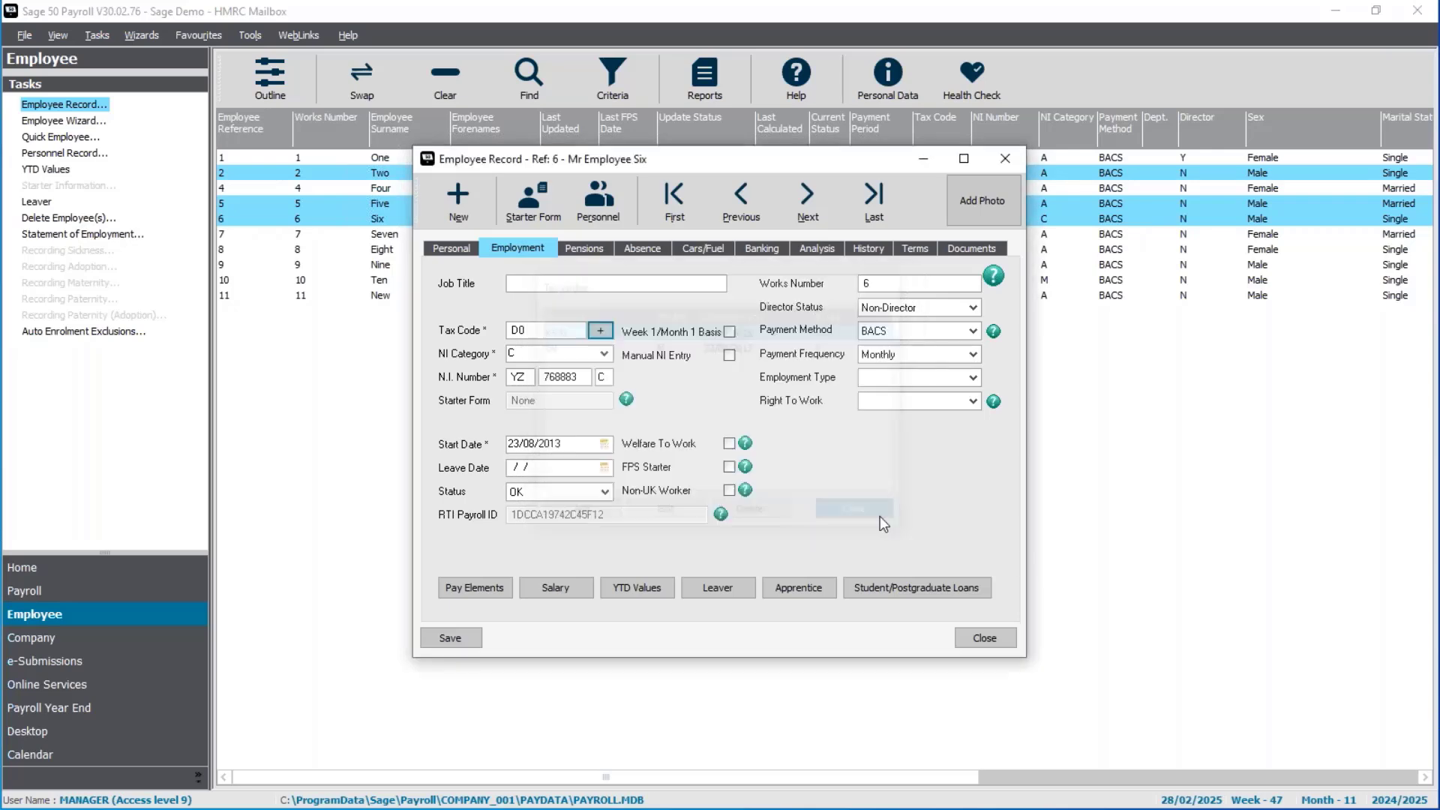
click(988, 649)
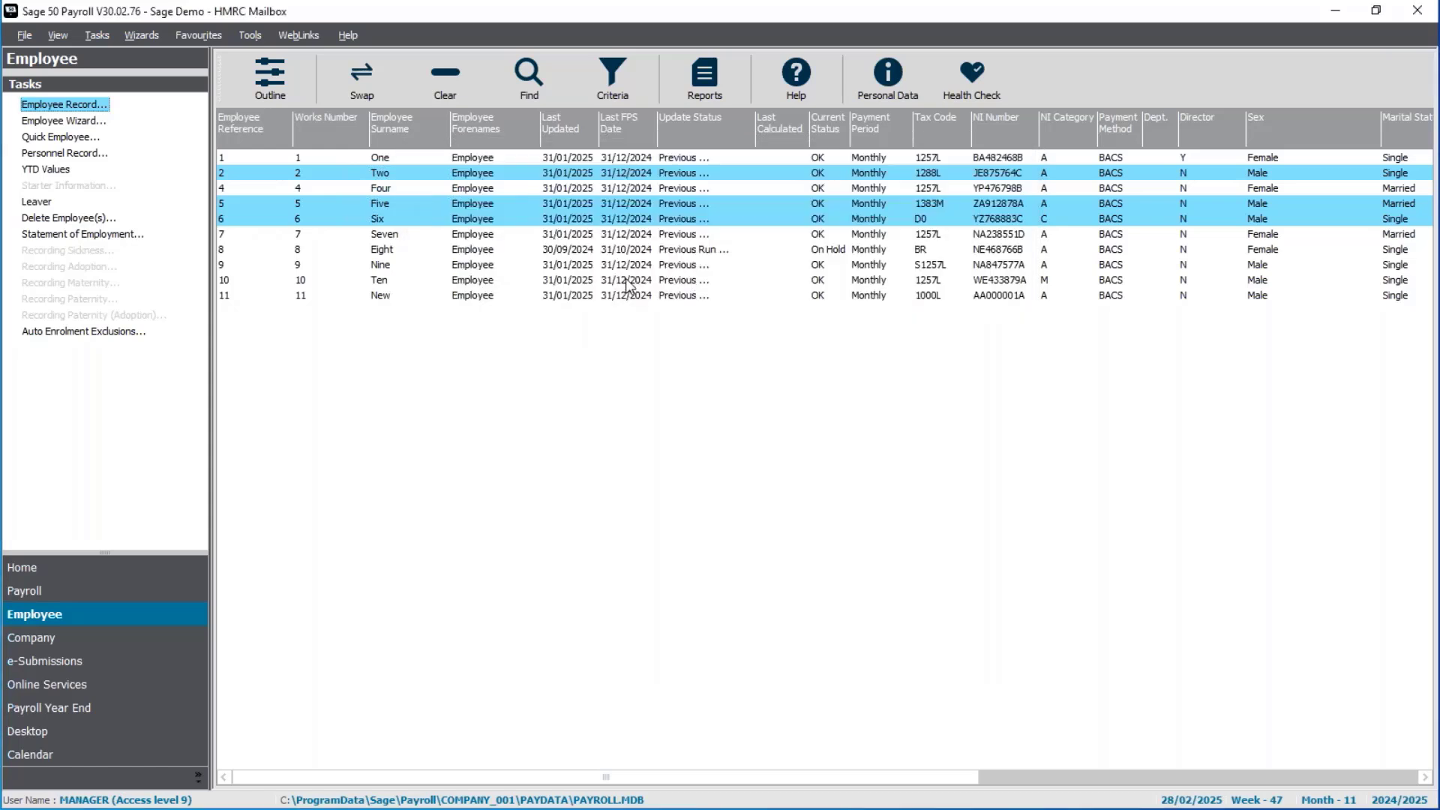
Step: Clear the employee selection, open employee 1's record and view the Student/Postgraduate Loans details to check the student loan end date
click(468, 87)
click(460, 159)
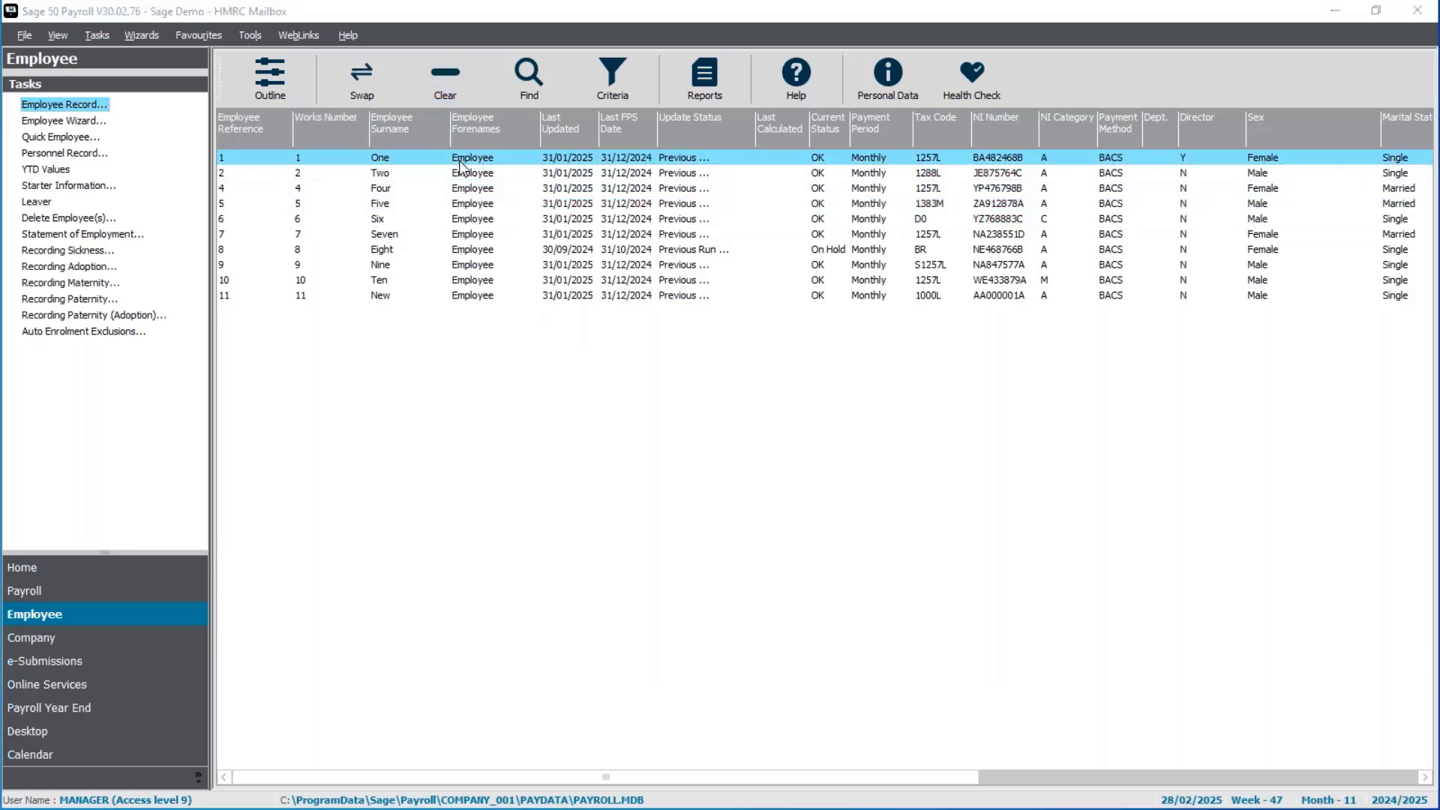
double_click(460, 159)
click(516, 249)
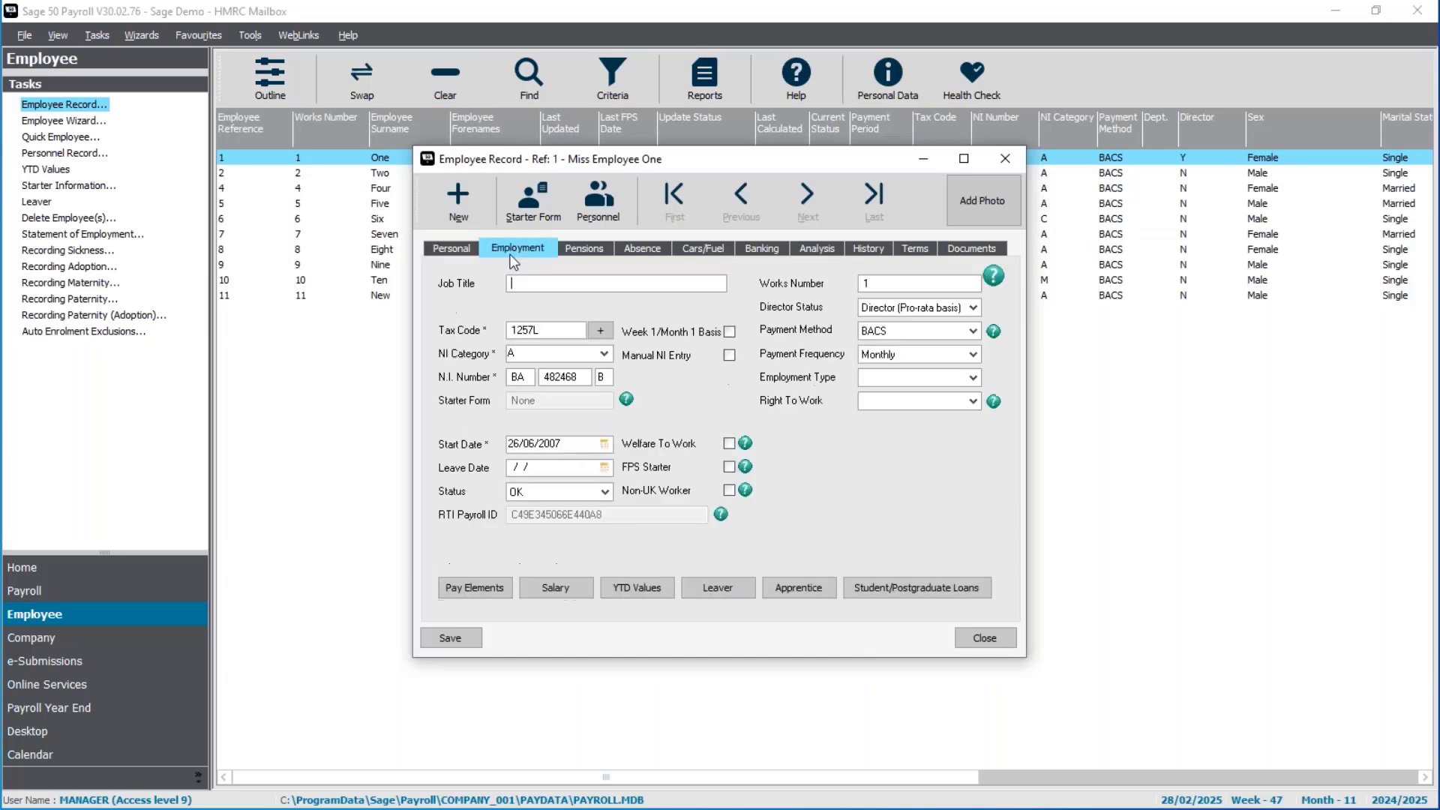
click(930, 584)
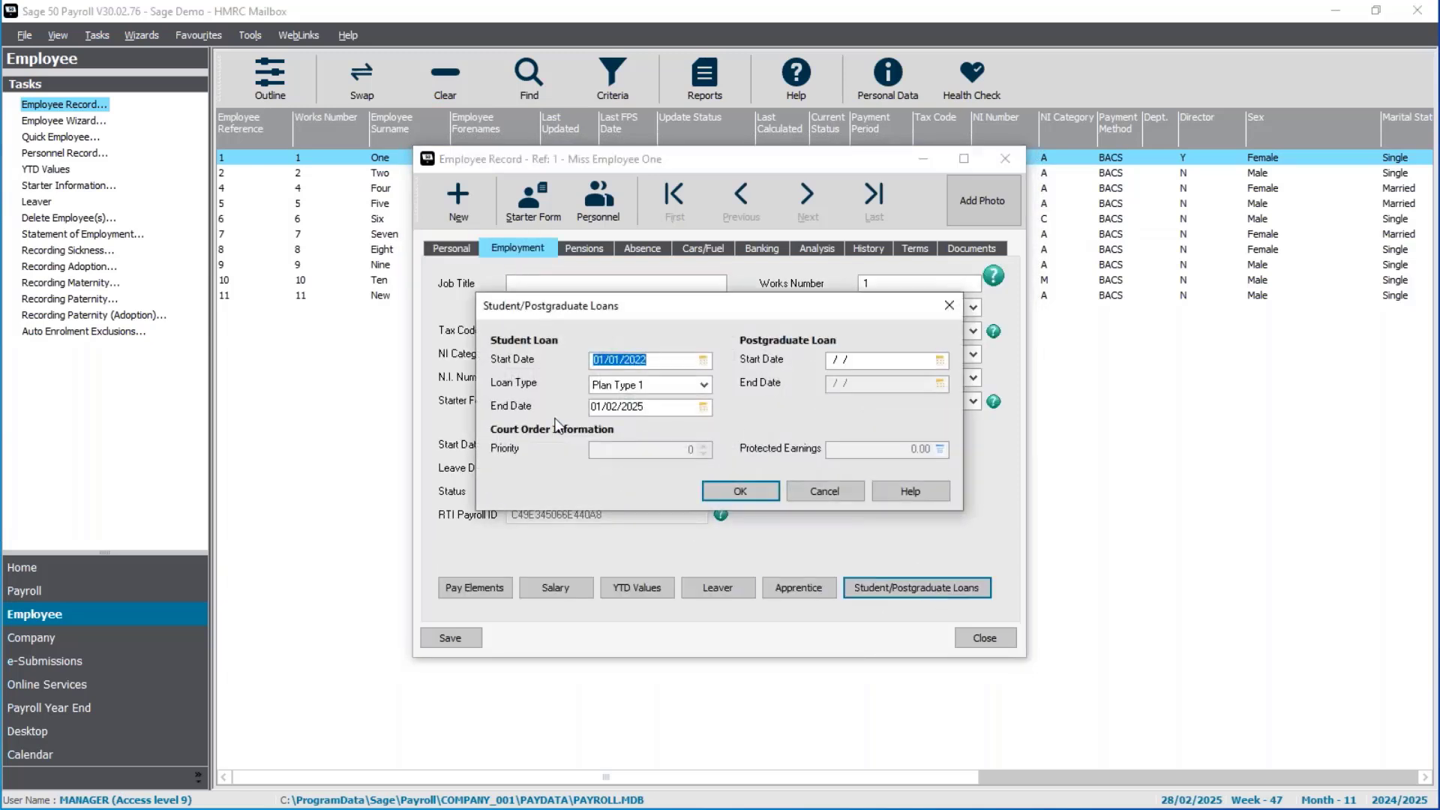
Step: Review the student loan end date, accept the loan details, then close employee 1's record and switch to the Payroll module
click(688, 406)
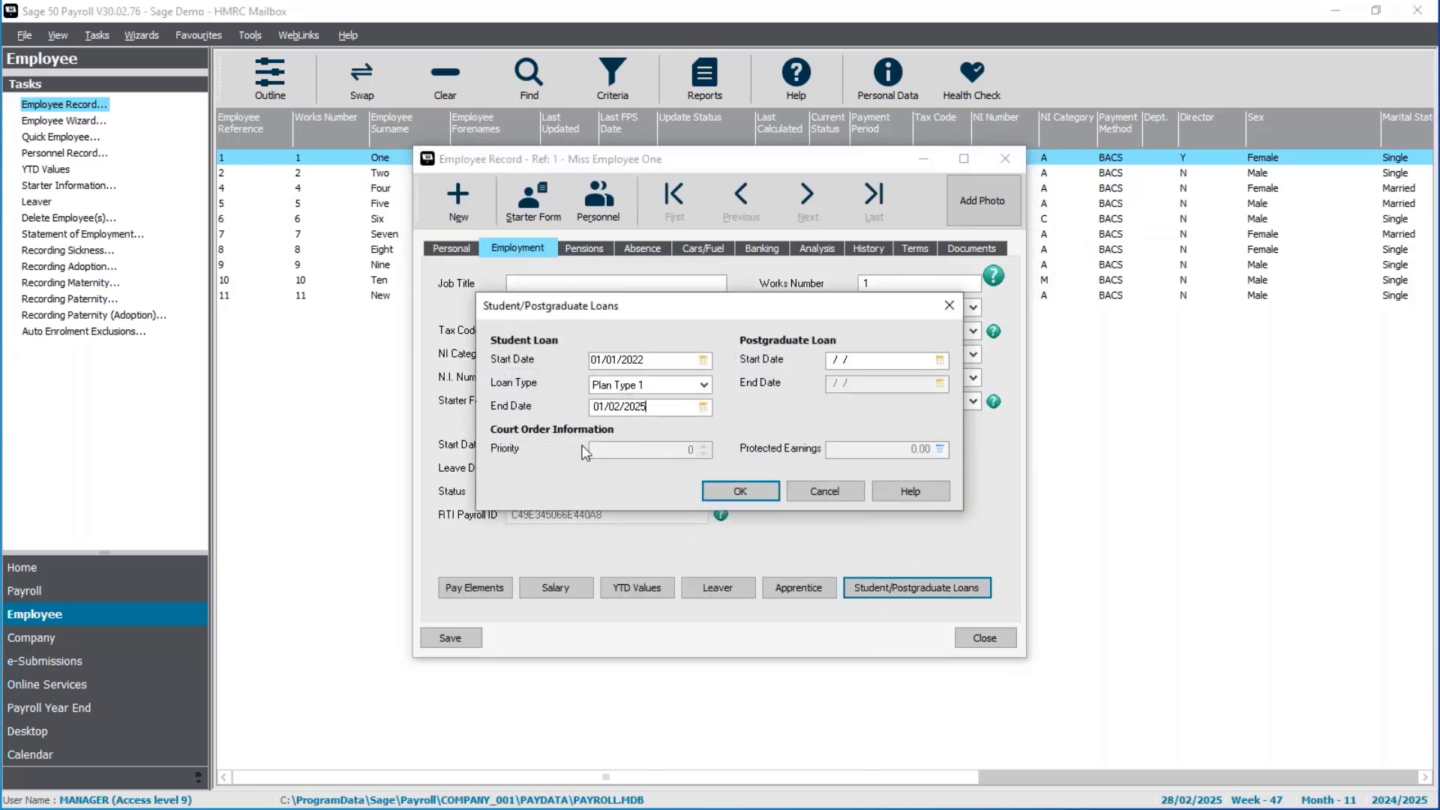
click(741, 492)
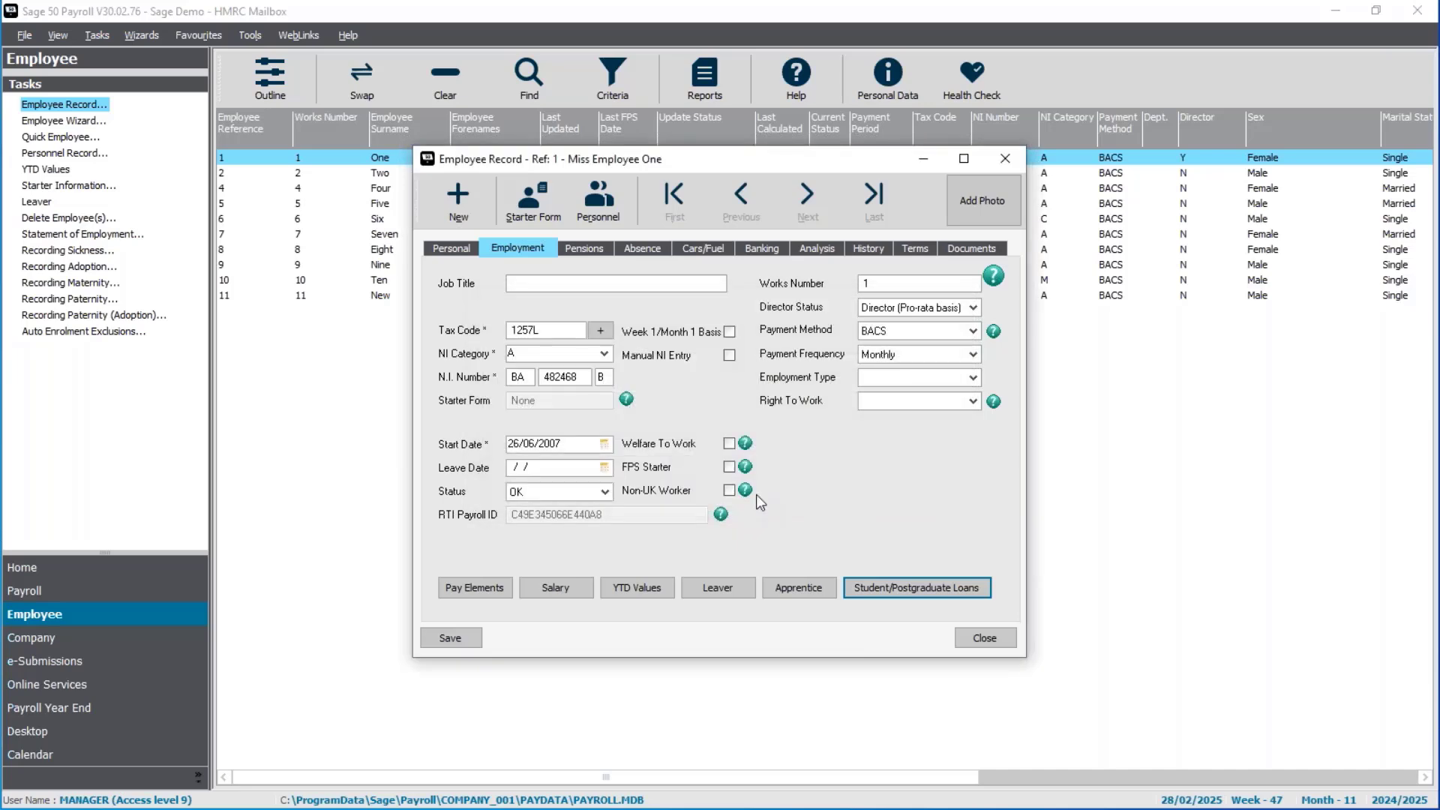
click(988, 638)
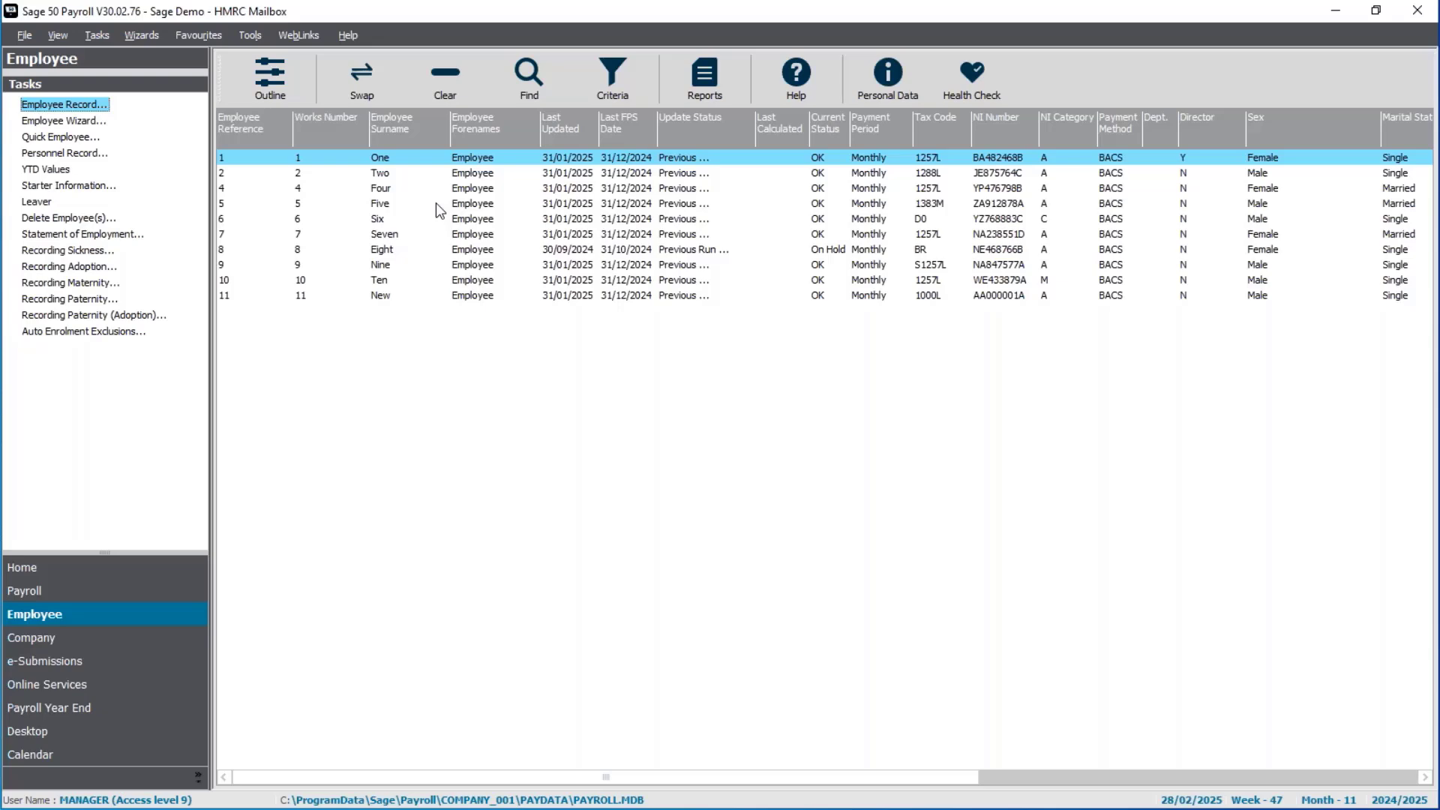
click(33, 591)
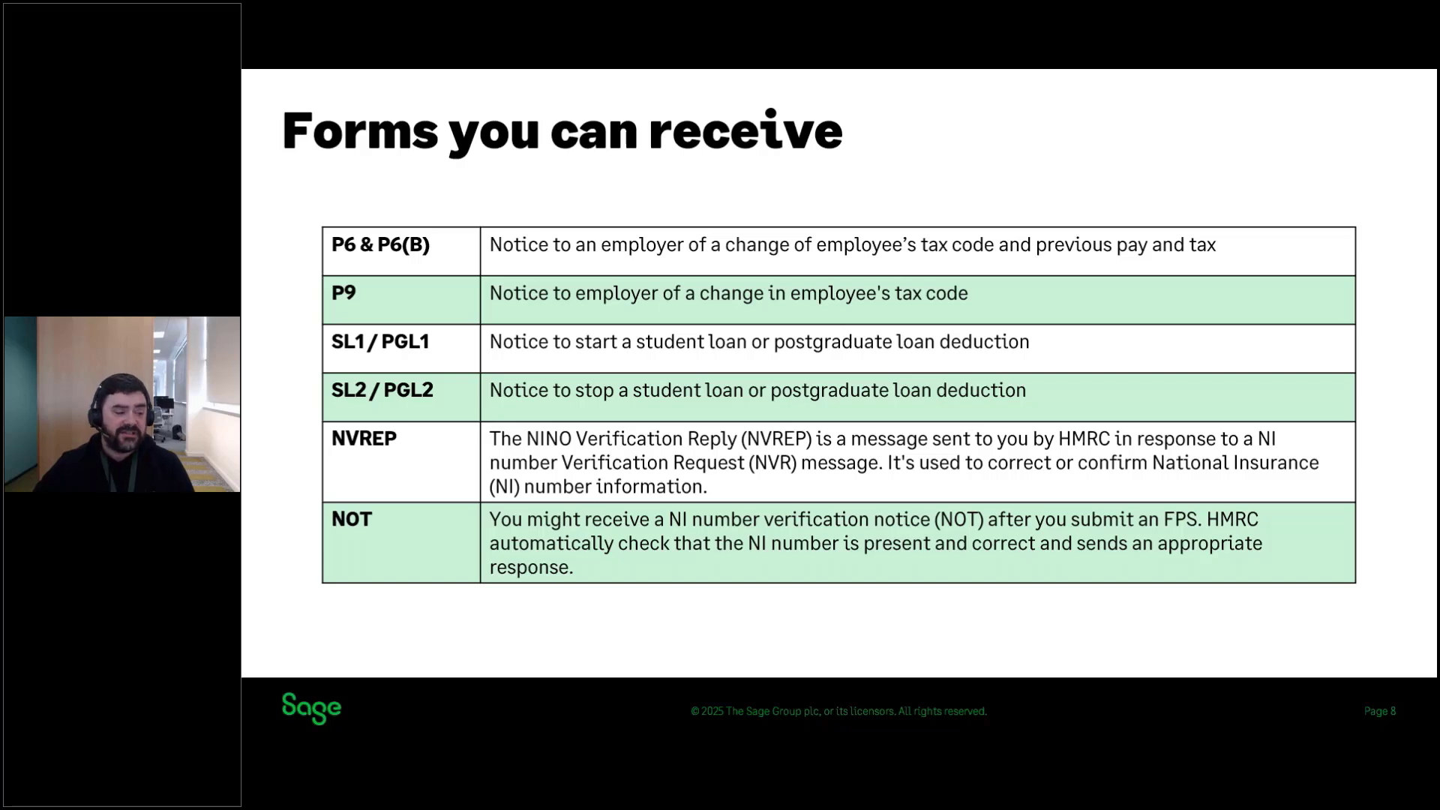
key(Right)
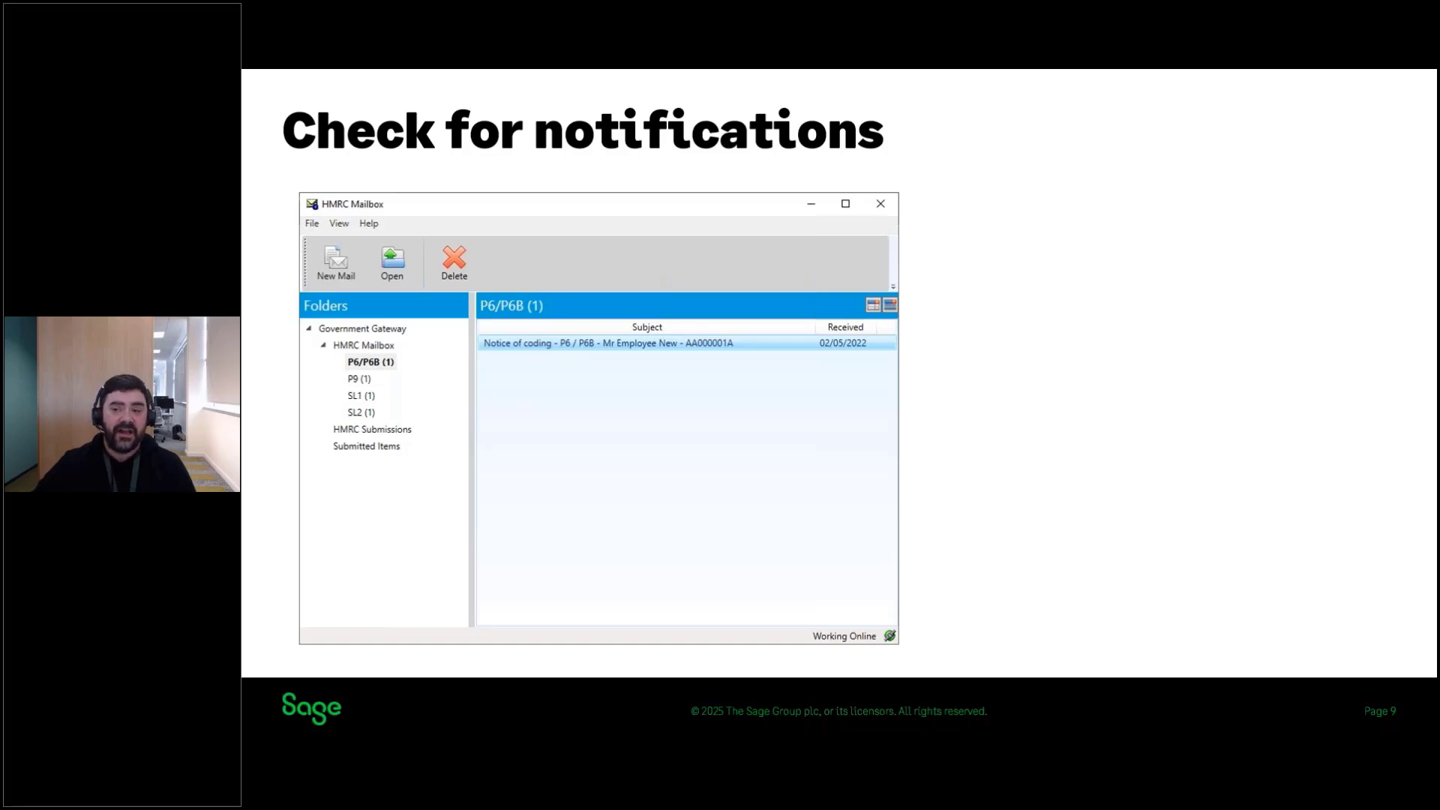
key(Right)
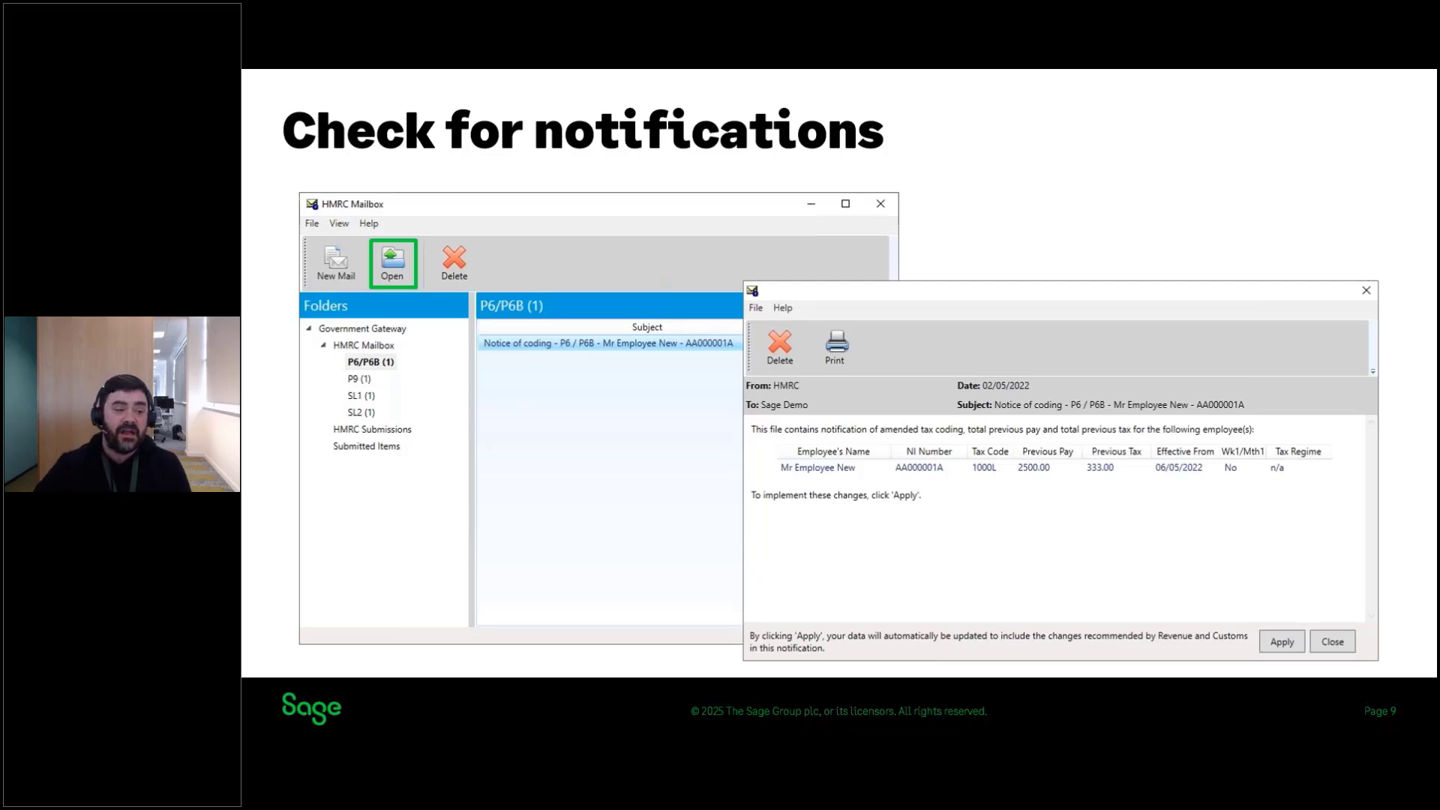
key(Right)
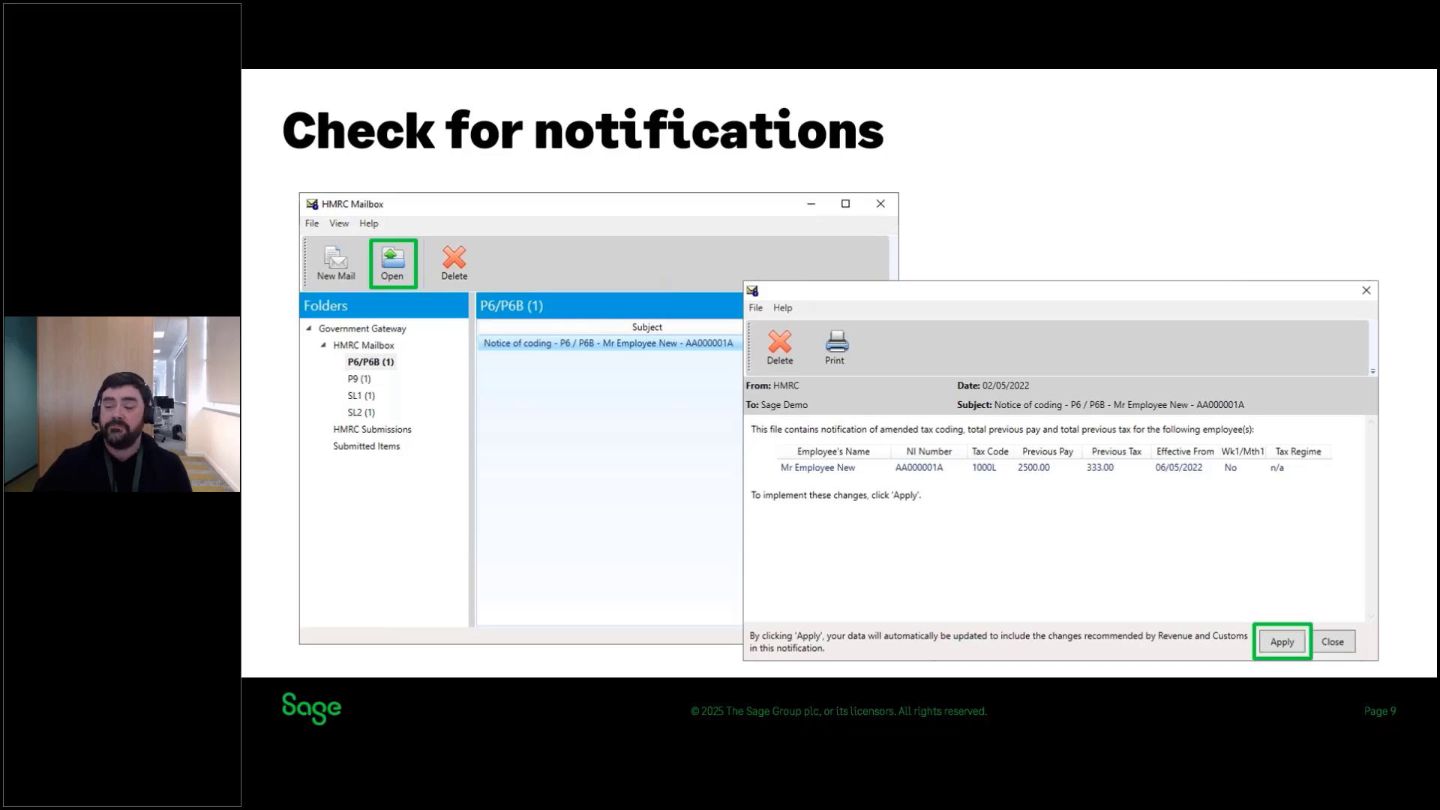